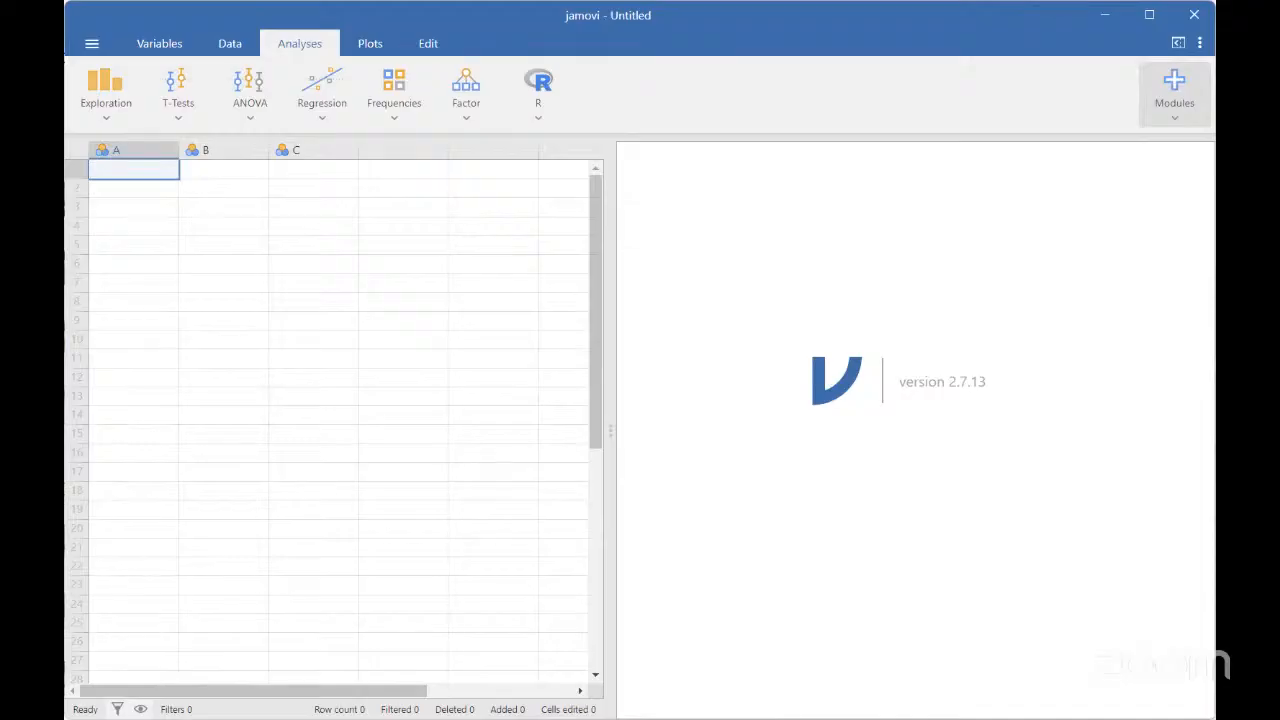
Maximize the window and examine the analyses offered for exploration, t-tests, ANOVA, regression, frequencies, factor analysis and R
left_click(1149, 15)
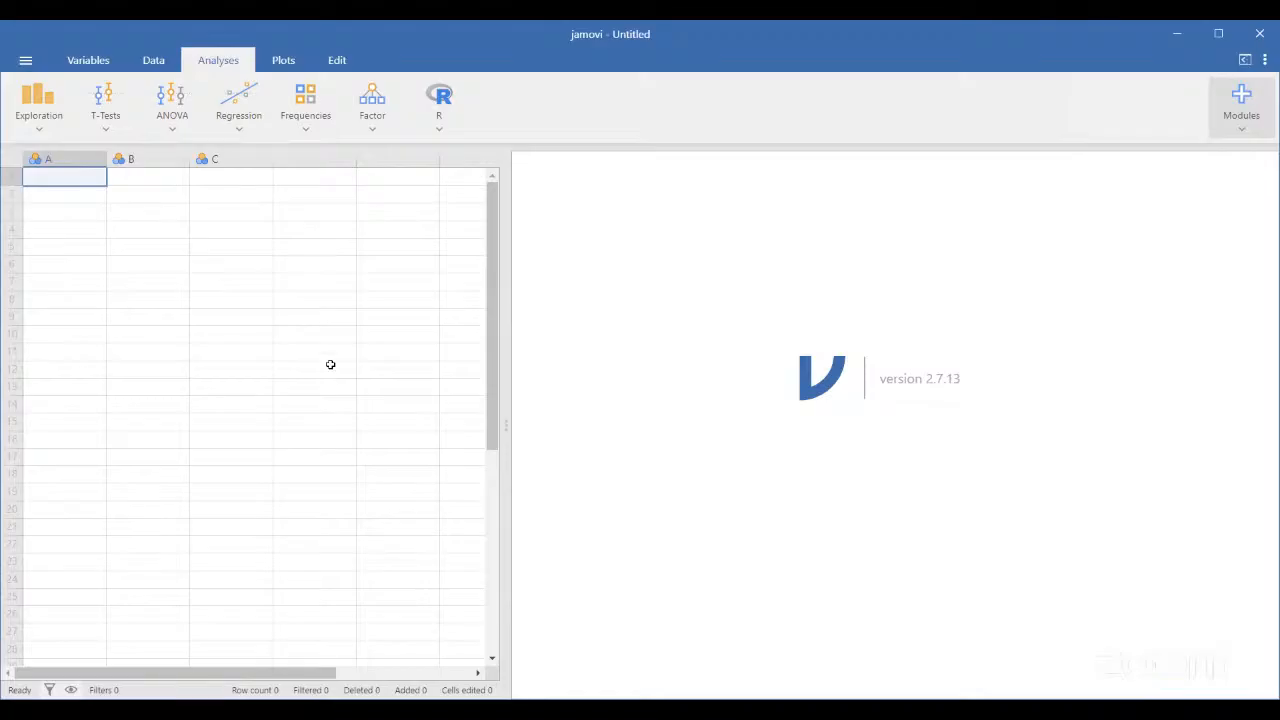
left_click(46, 128)
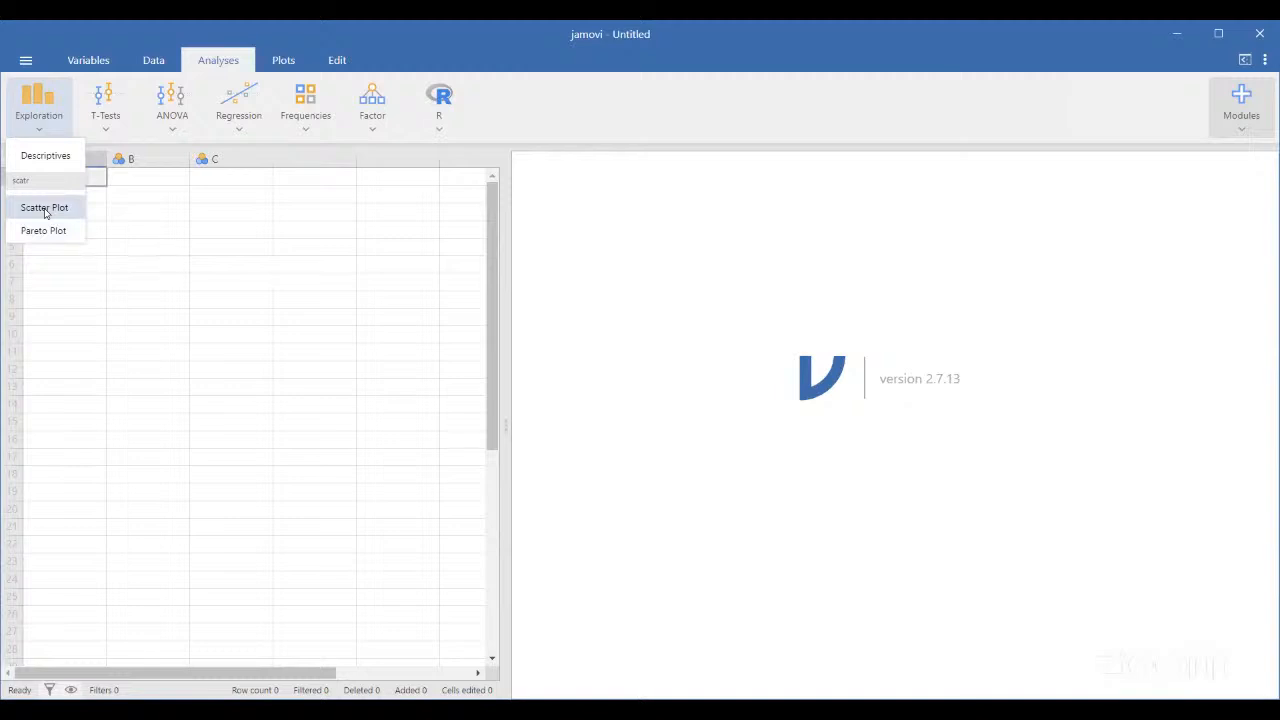
left_click(2, 106)
left_click(38, 104)
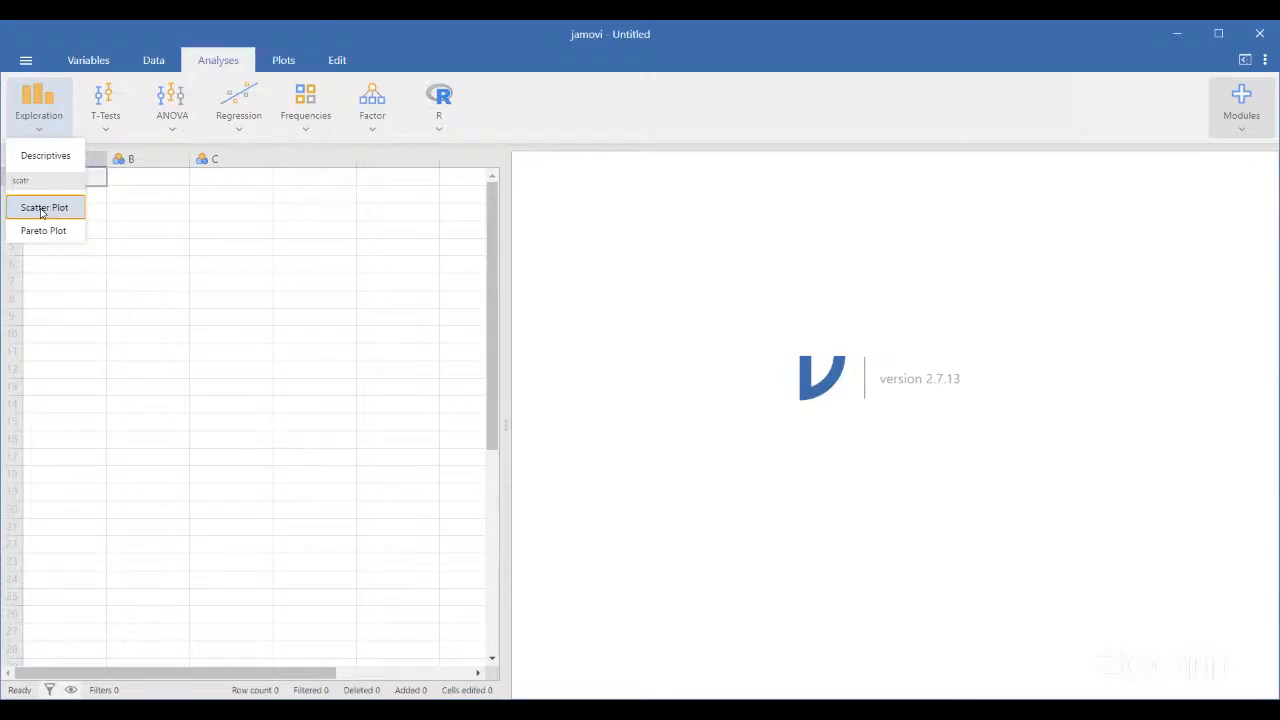
left_click(42, 212)
left_click(98, 130)
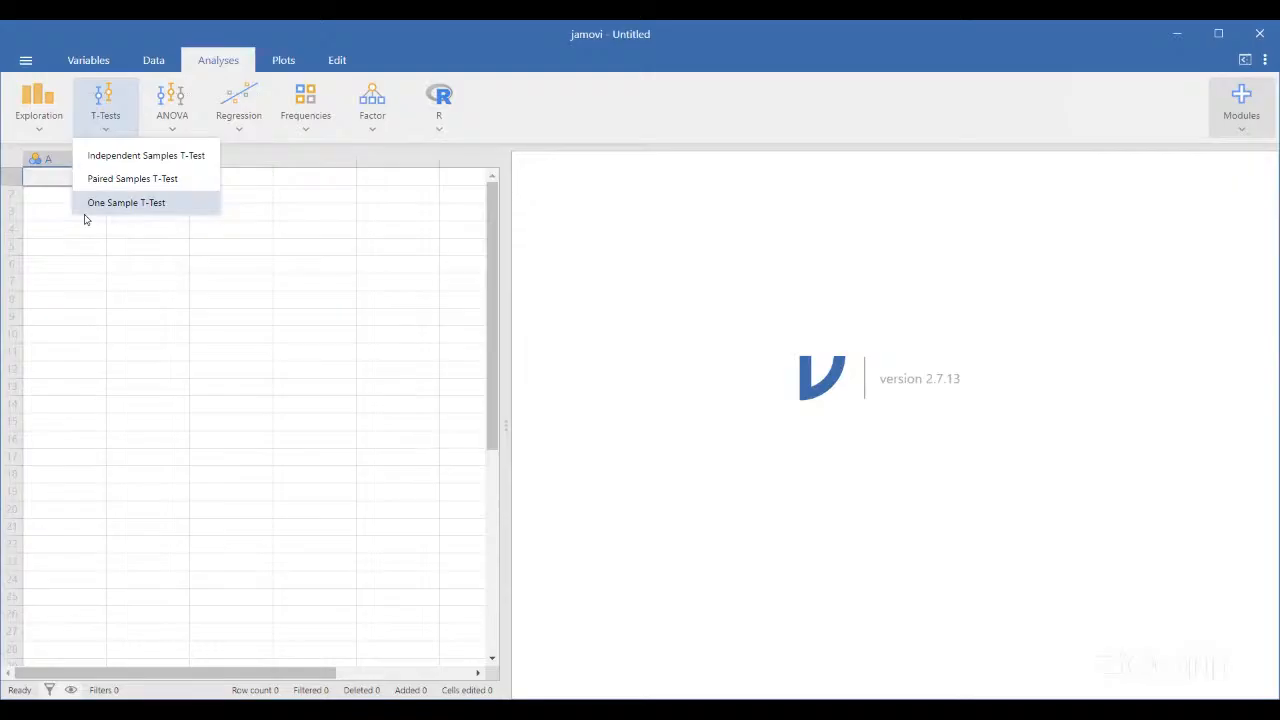
left_click(183, 120)
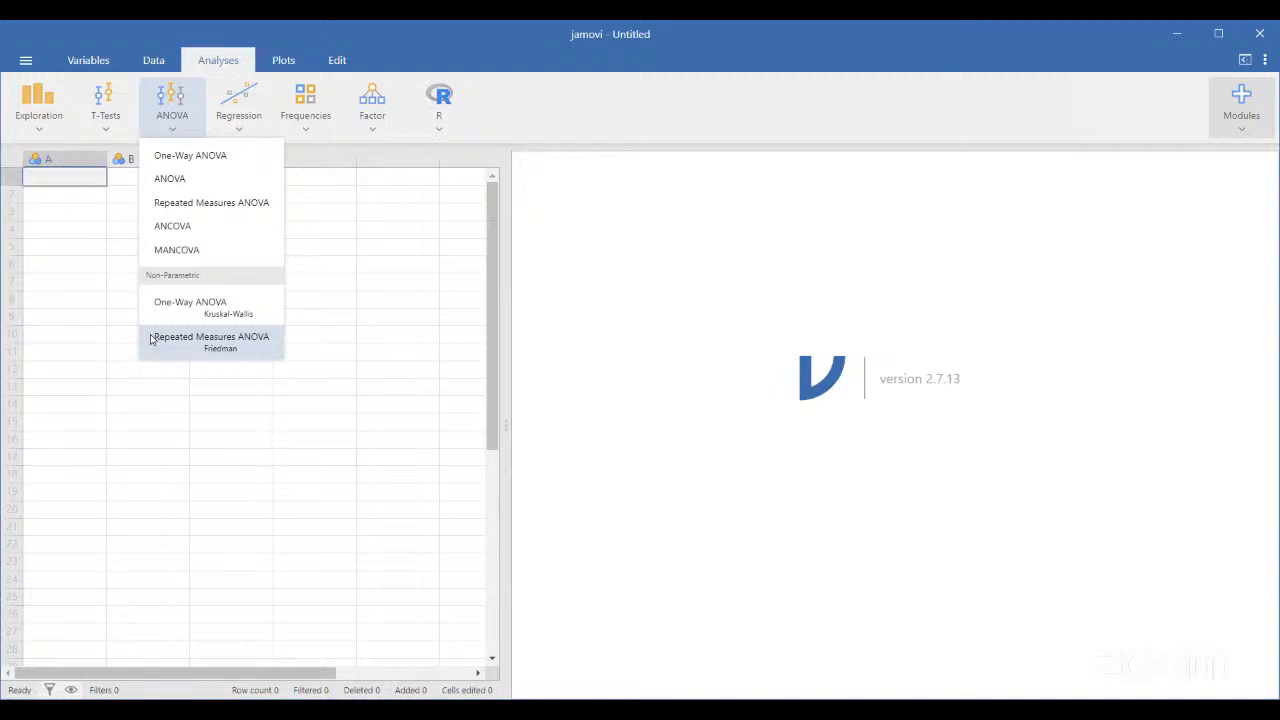
left_click(239, 122)
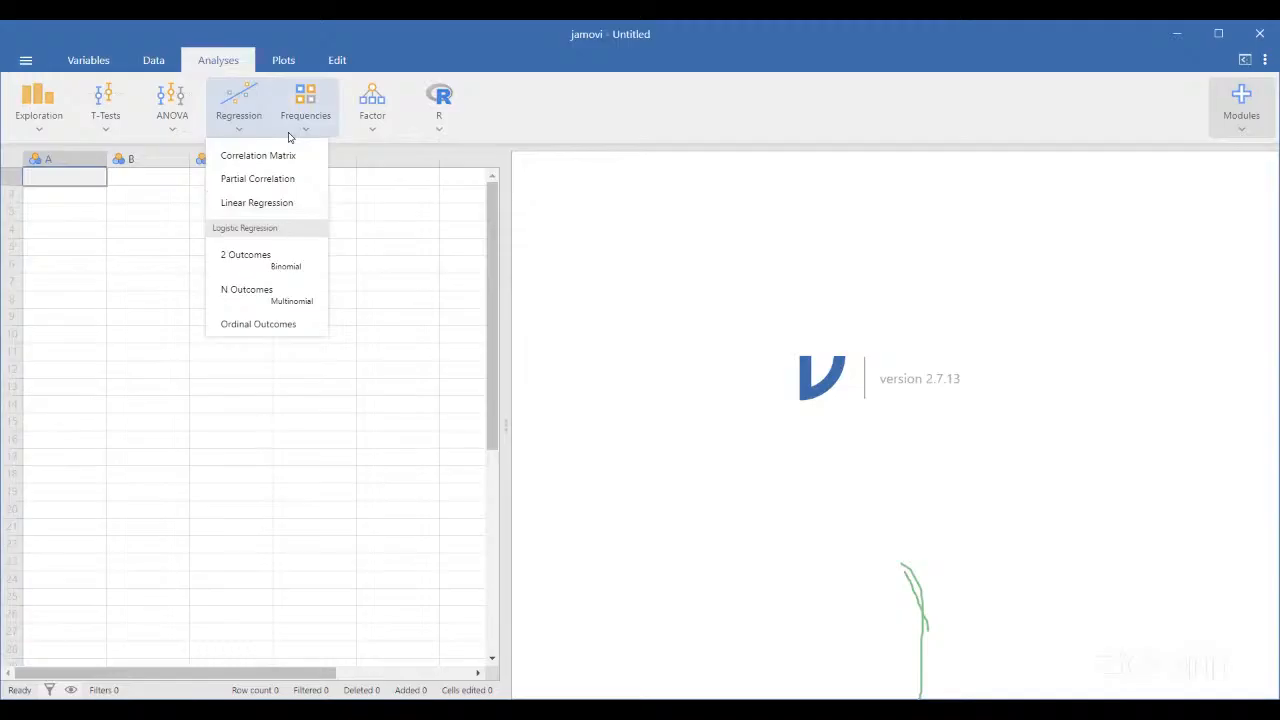
left_click(323, 118)
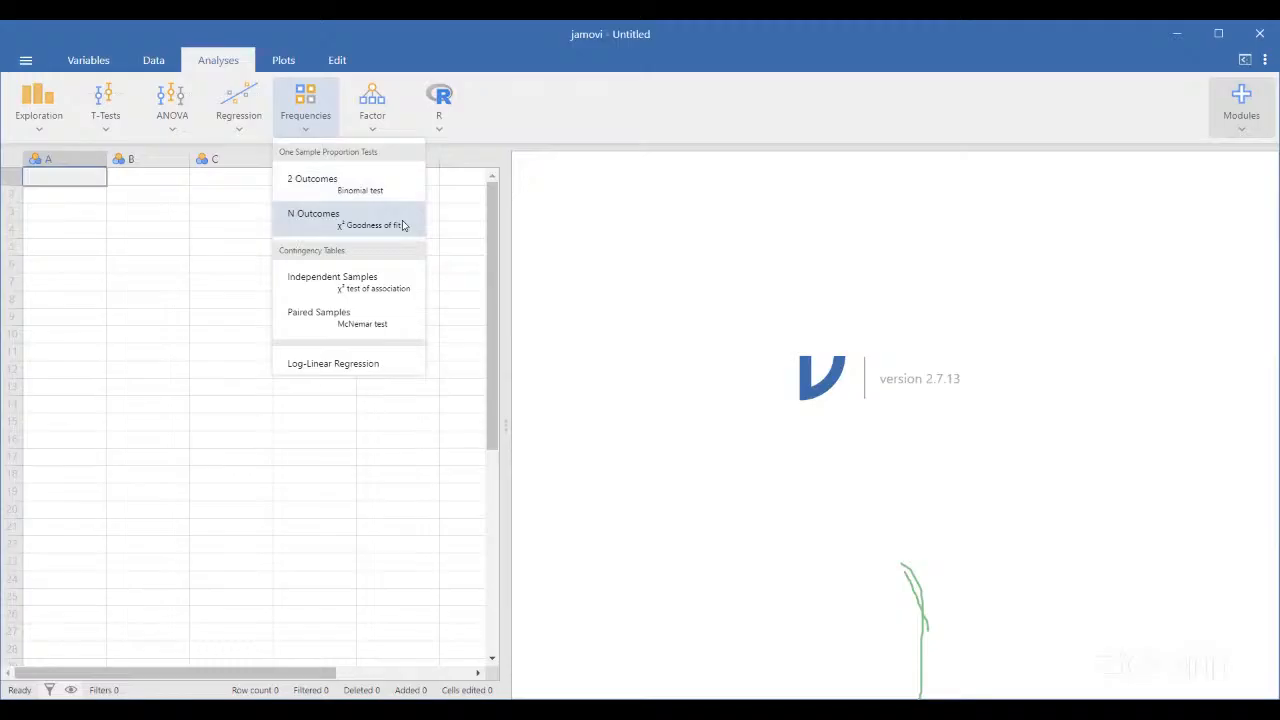
left_click(406, 280)
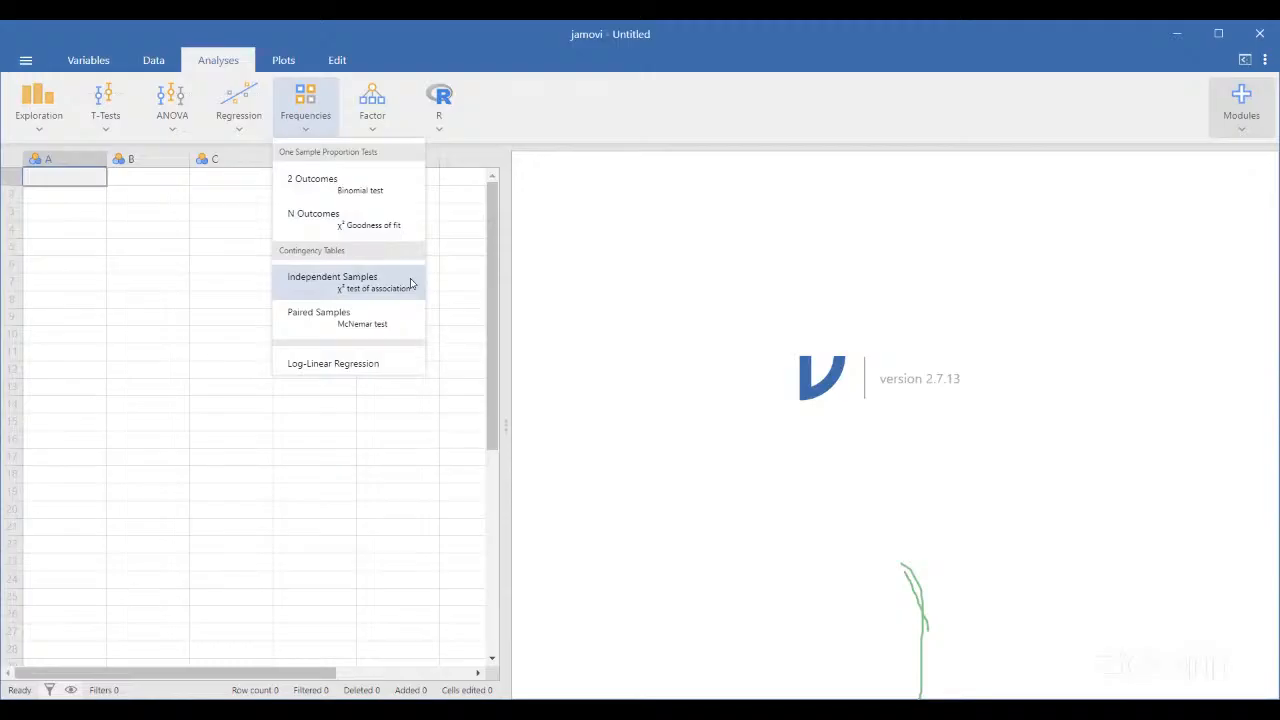
left_click(380, 117)
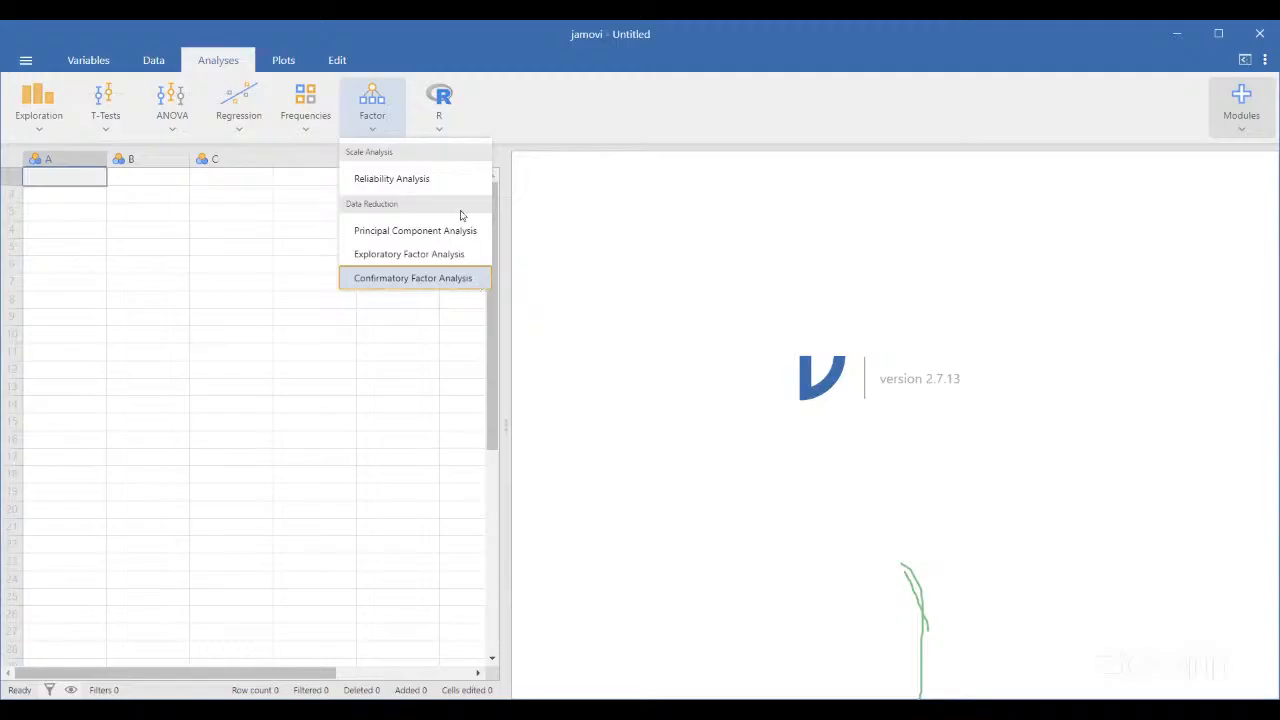
left_click(442, 118)
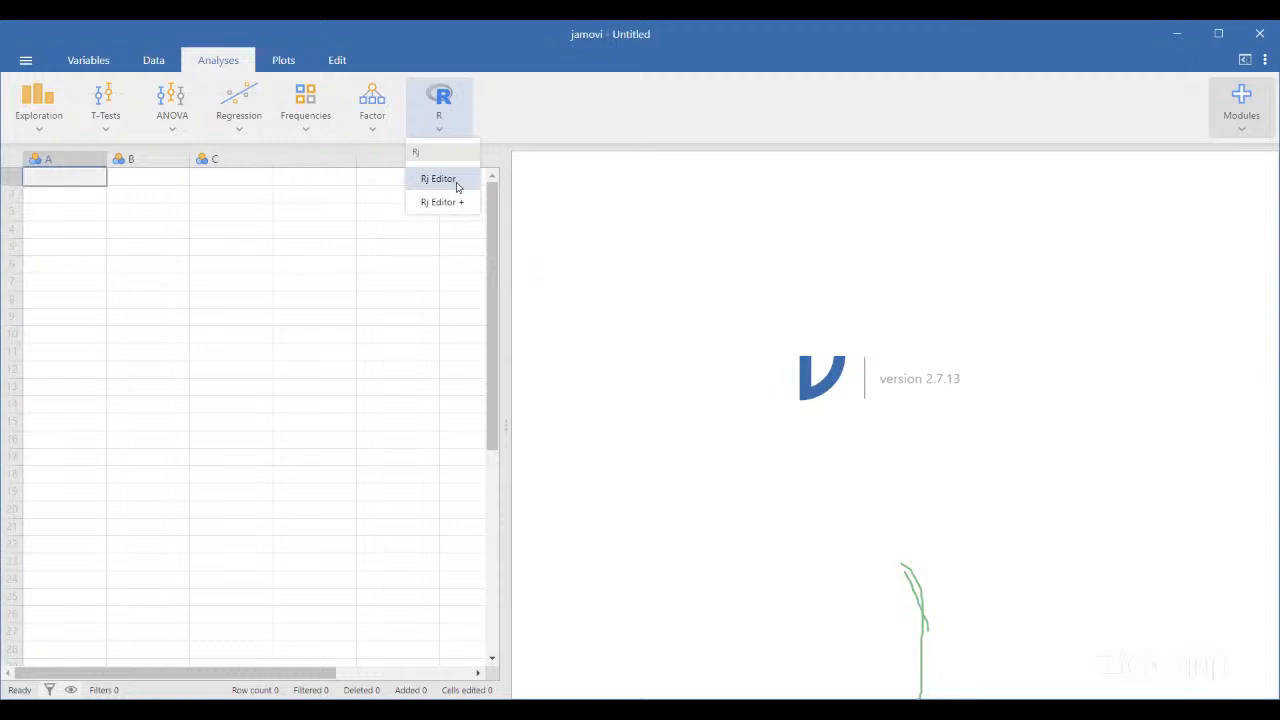
Open the Anderson's Iris Data set from the built-in data library
left_click(25, 62)
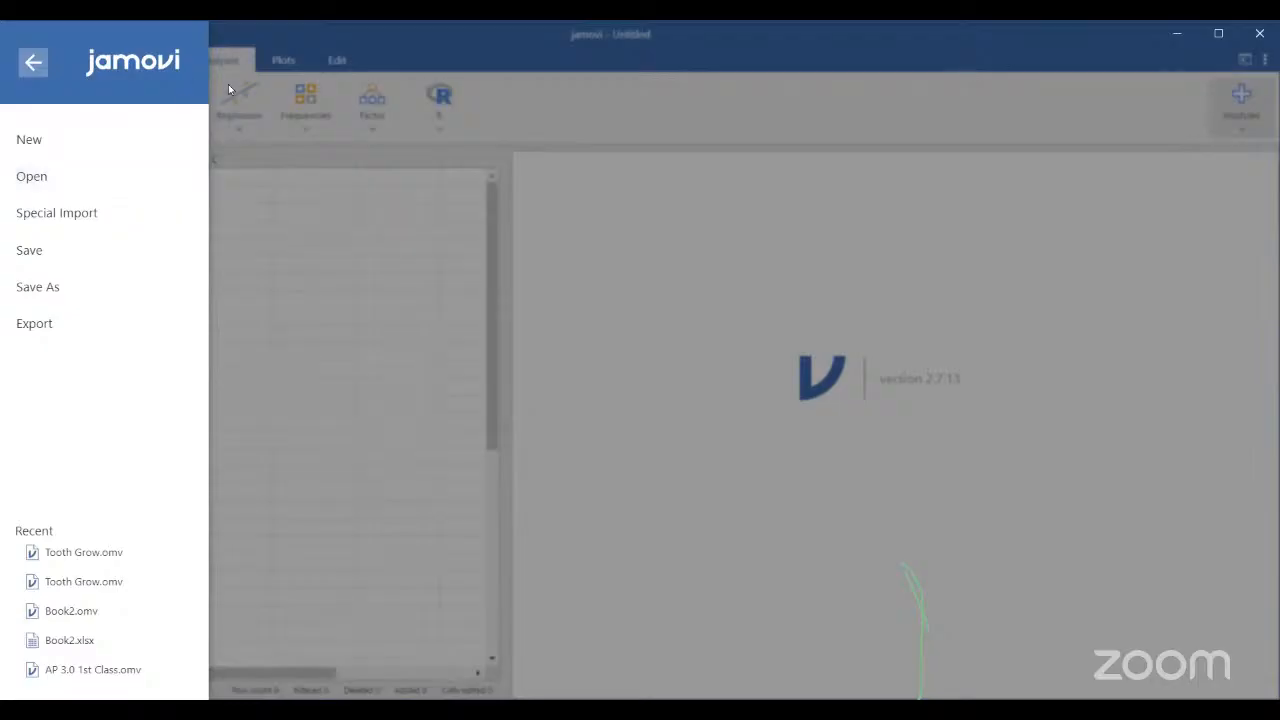
left_click(120, 187)
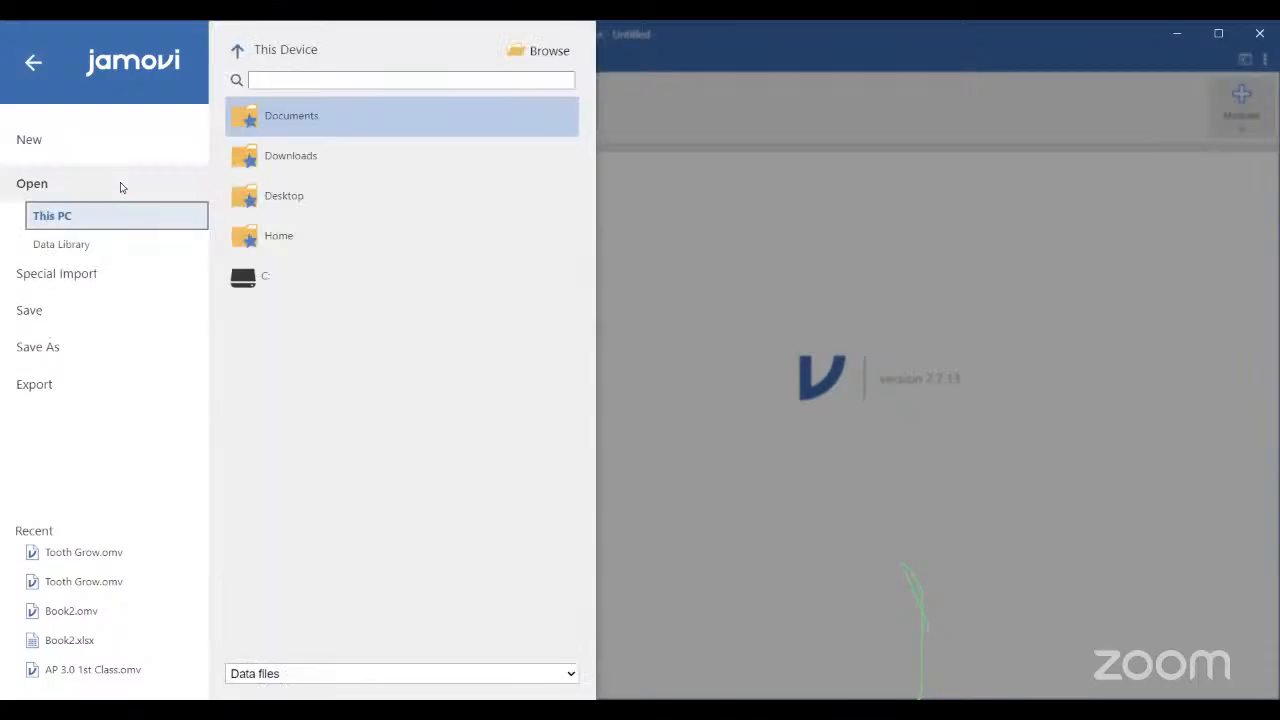
left_click(139, 251)
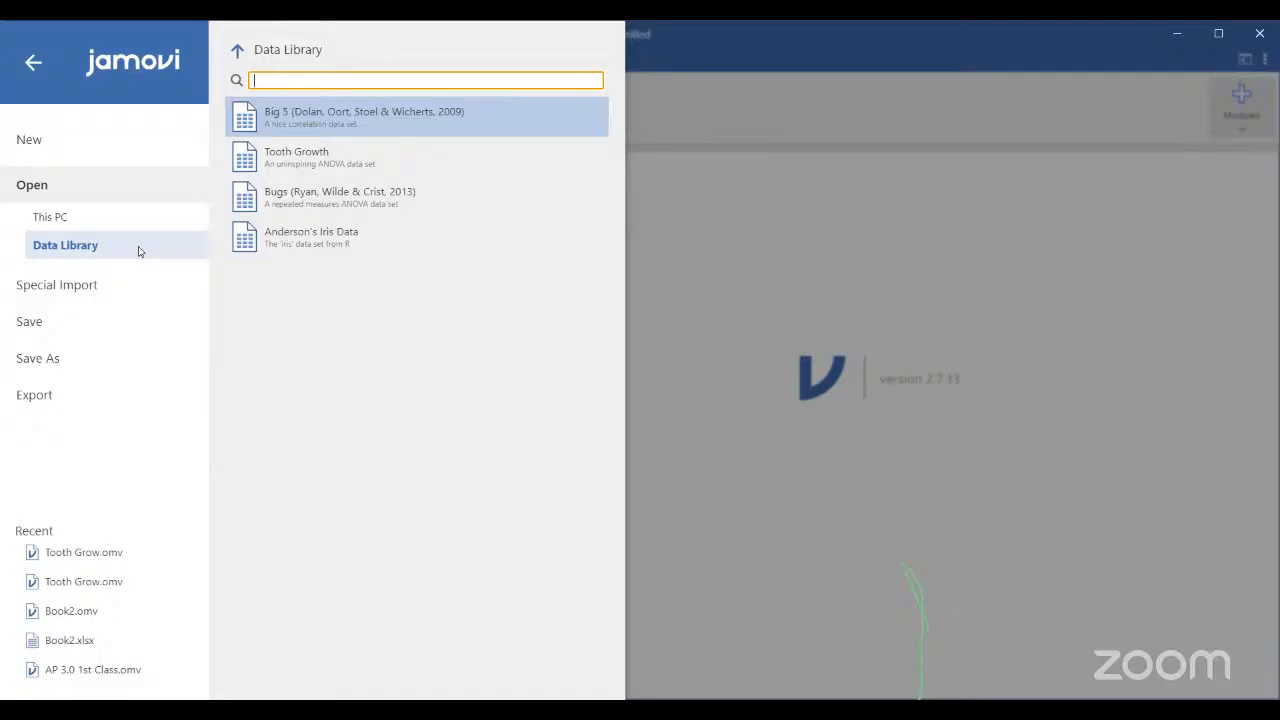
left_click(288, 236)
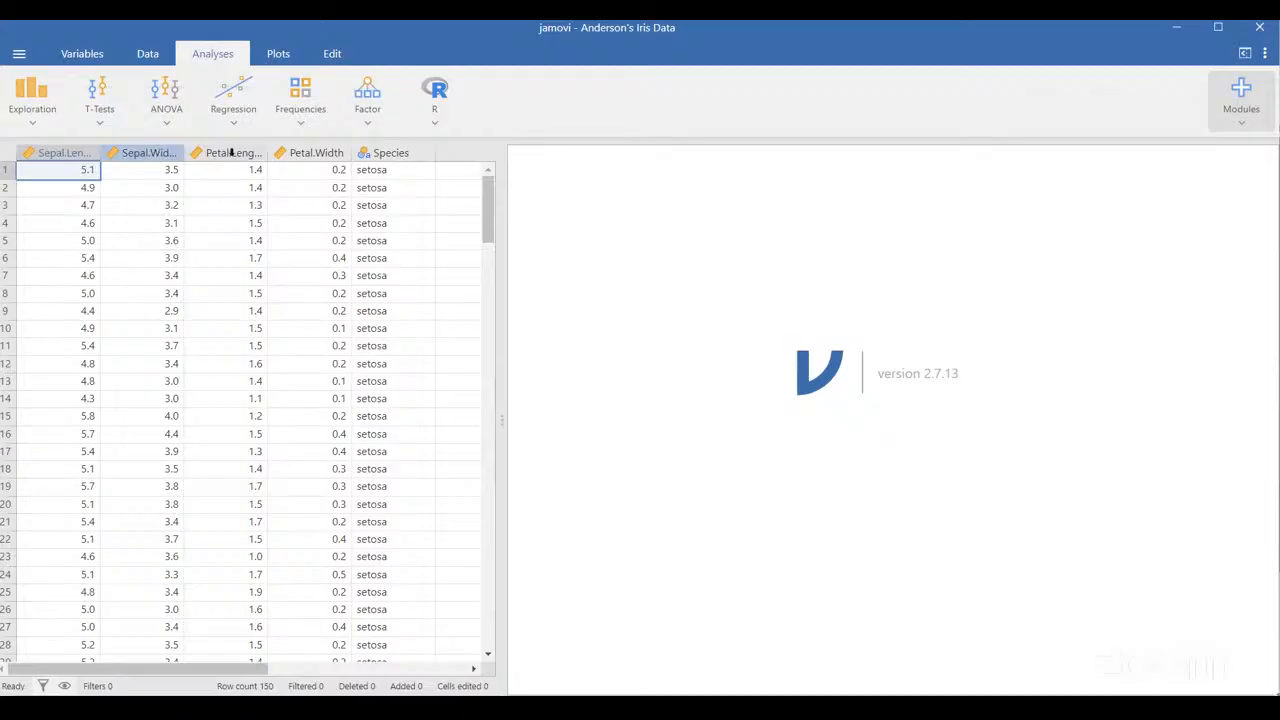
Examine the sepal and petal measurement columns and the Species groups throughout the rows of the iris data
left_click(163, 151)
left_click(228, 152)
left_click(298, 151)
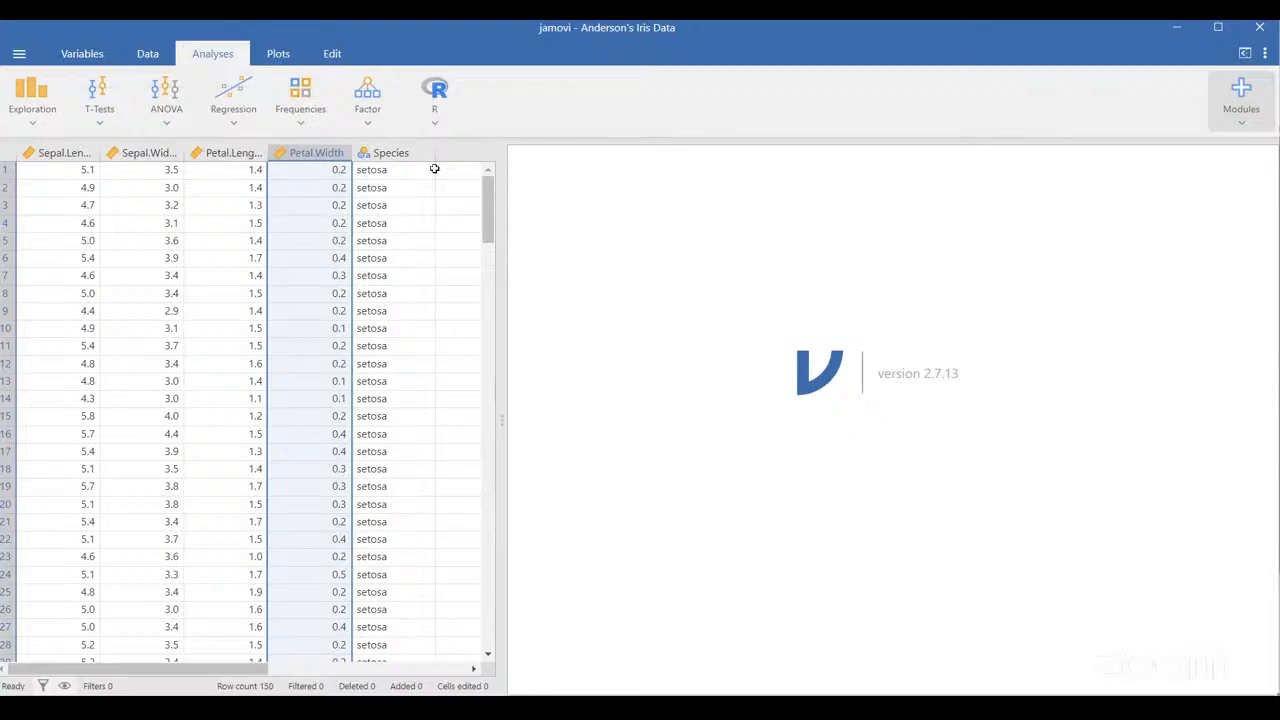
scroll(434, 168, "down", 1)
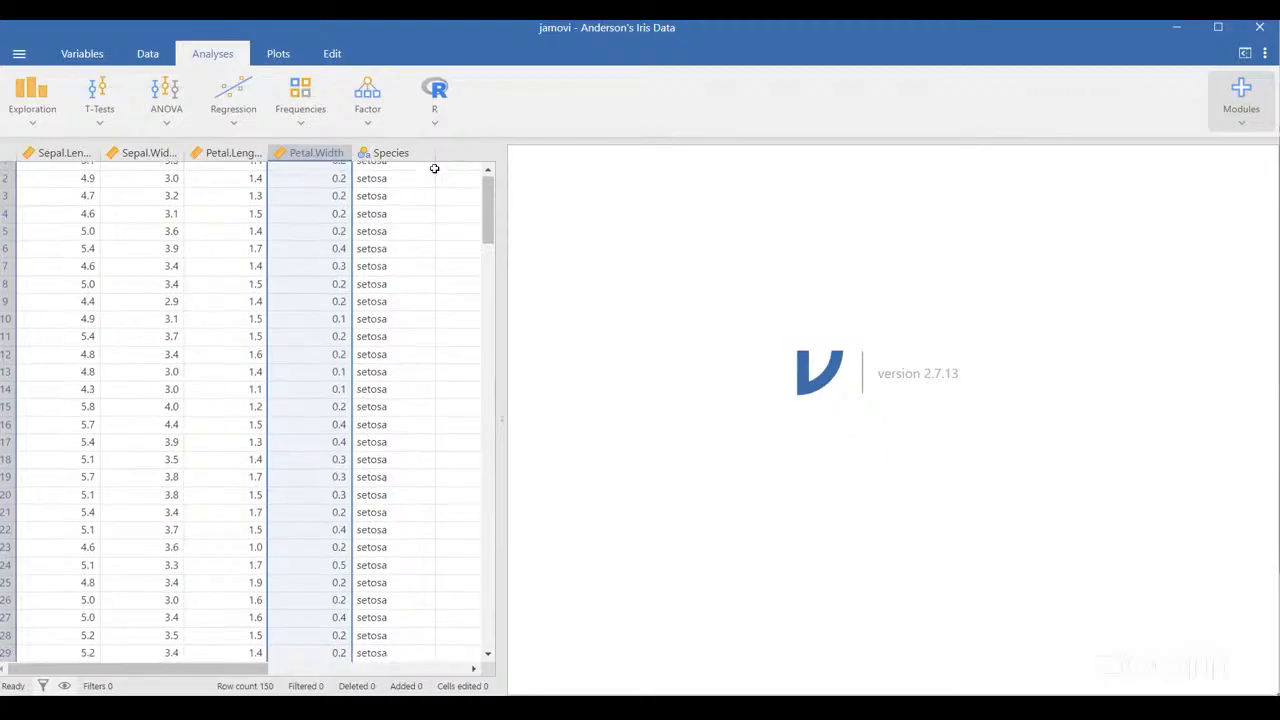
scroll(434, 168, "down", 5)
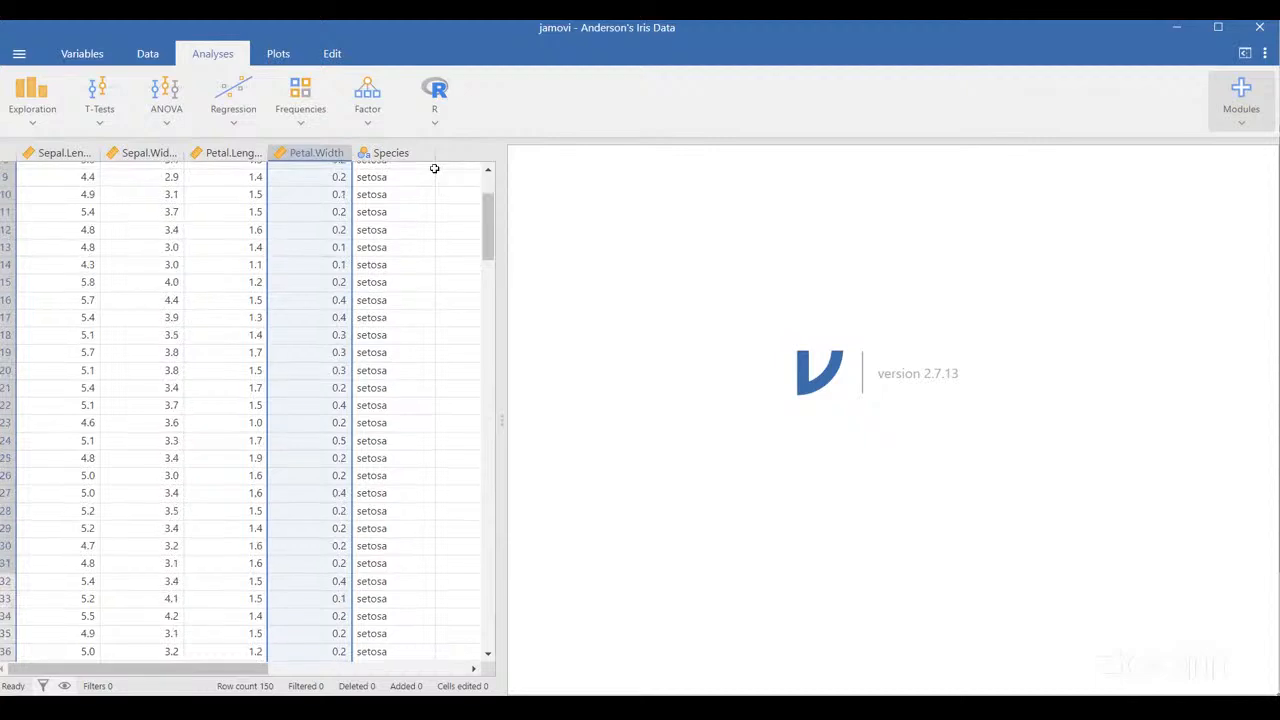
scroll(434, 168, "down", 8)
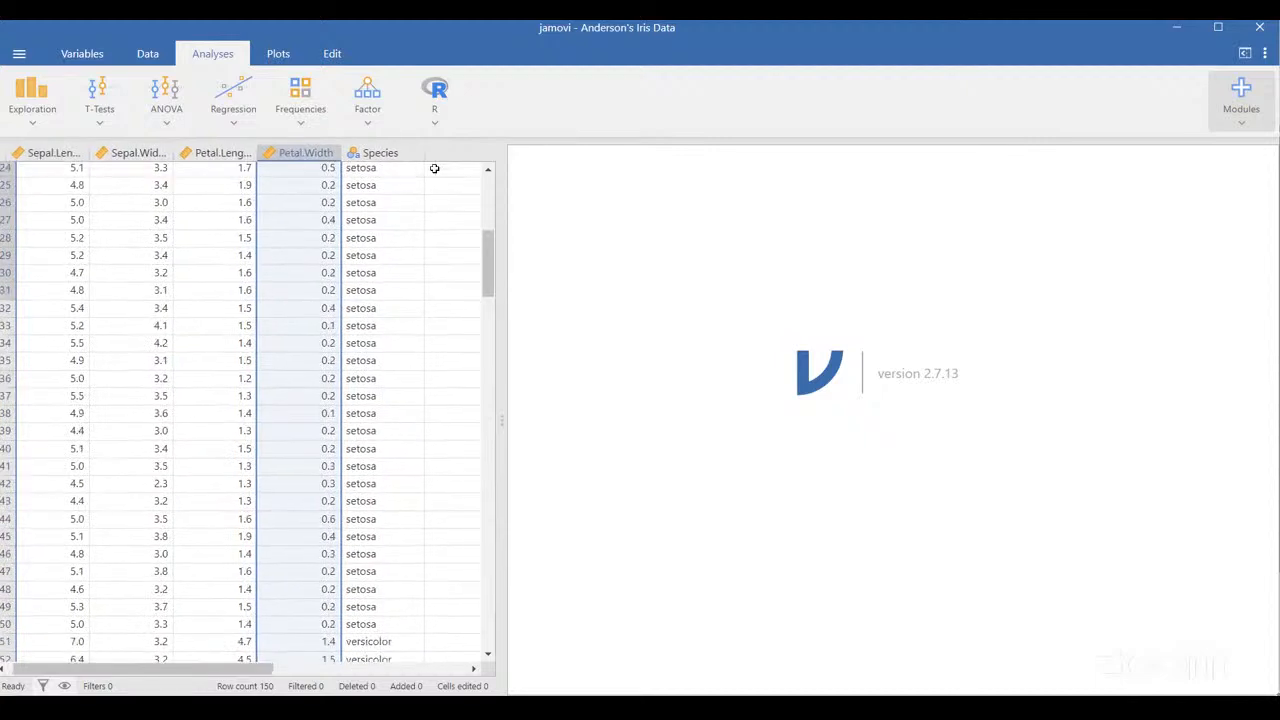
scroll(434, 168, "down", 1)
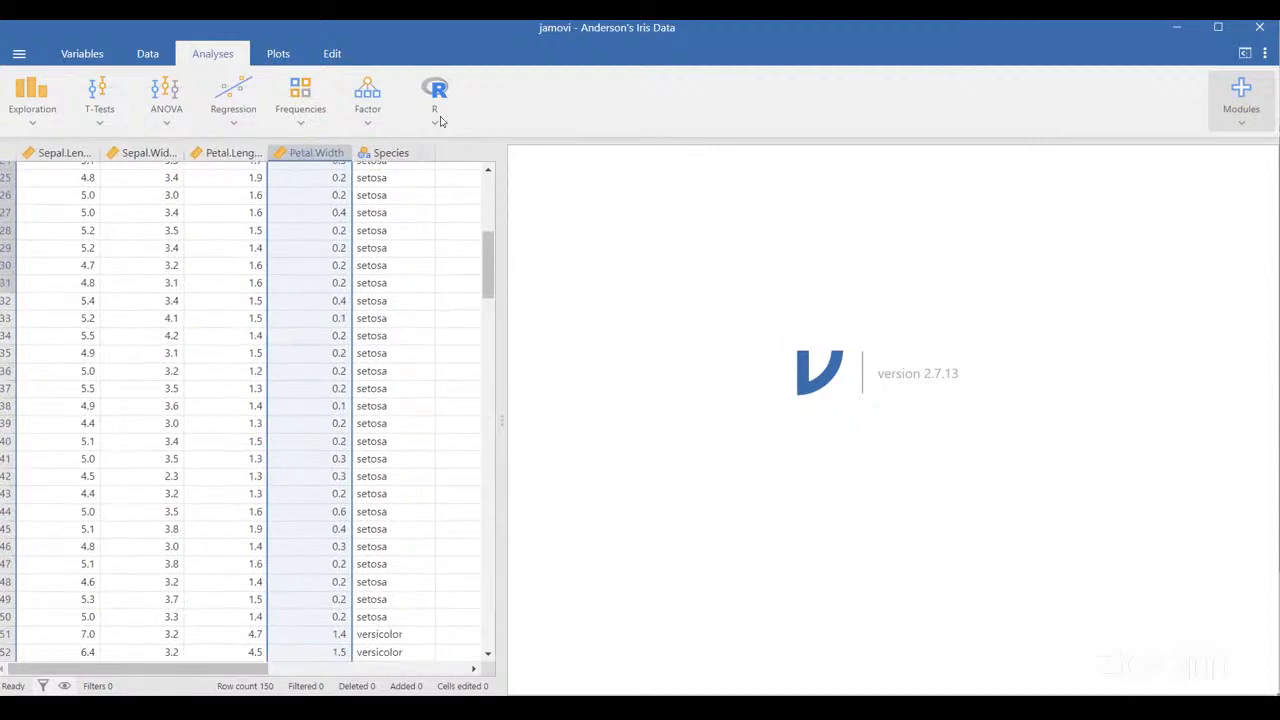
scroll(417, 260, "down", 2)
scroll(416, 260, "up", 5)
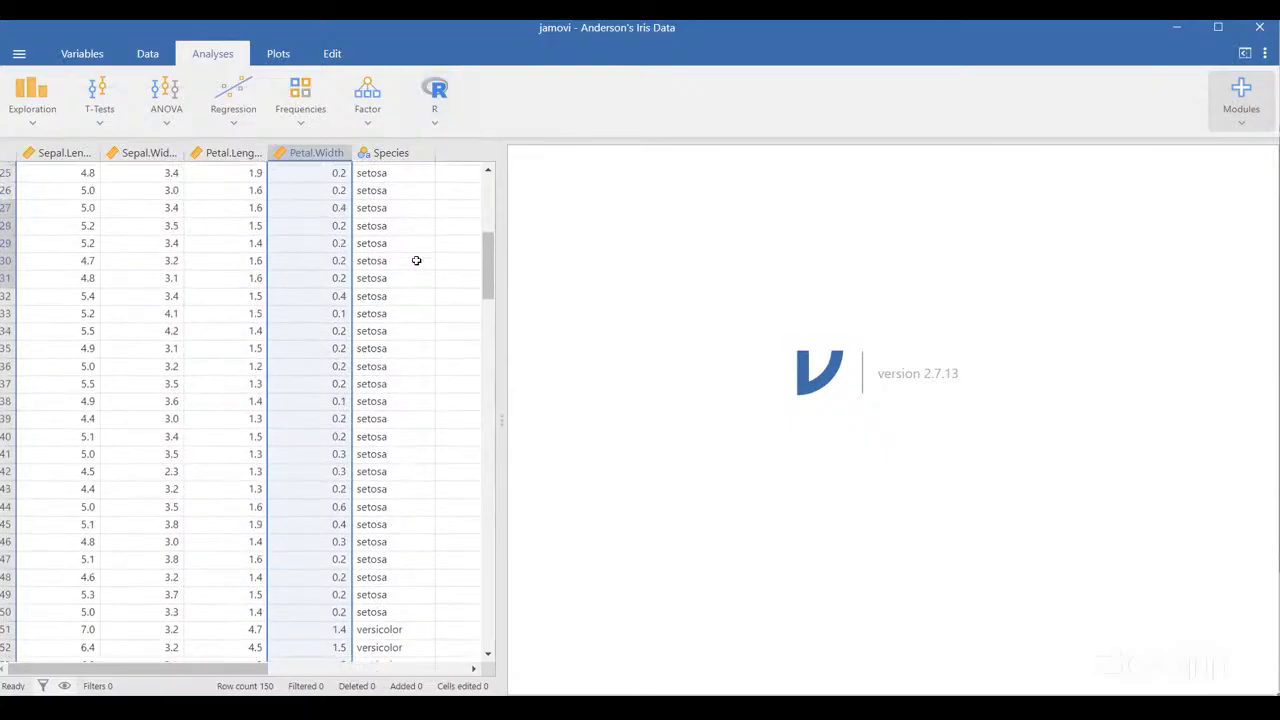
scroll(416, 260, "up", 4)
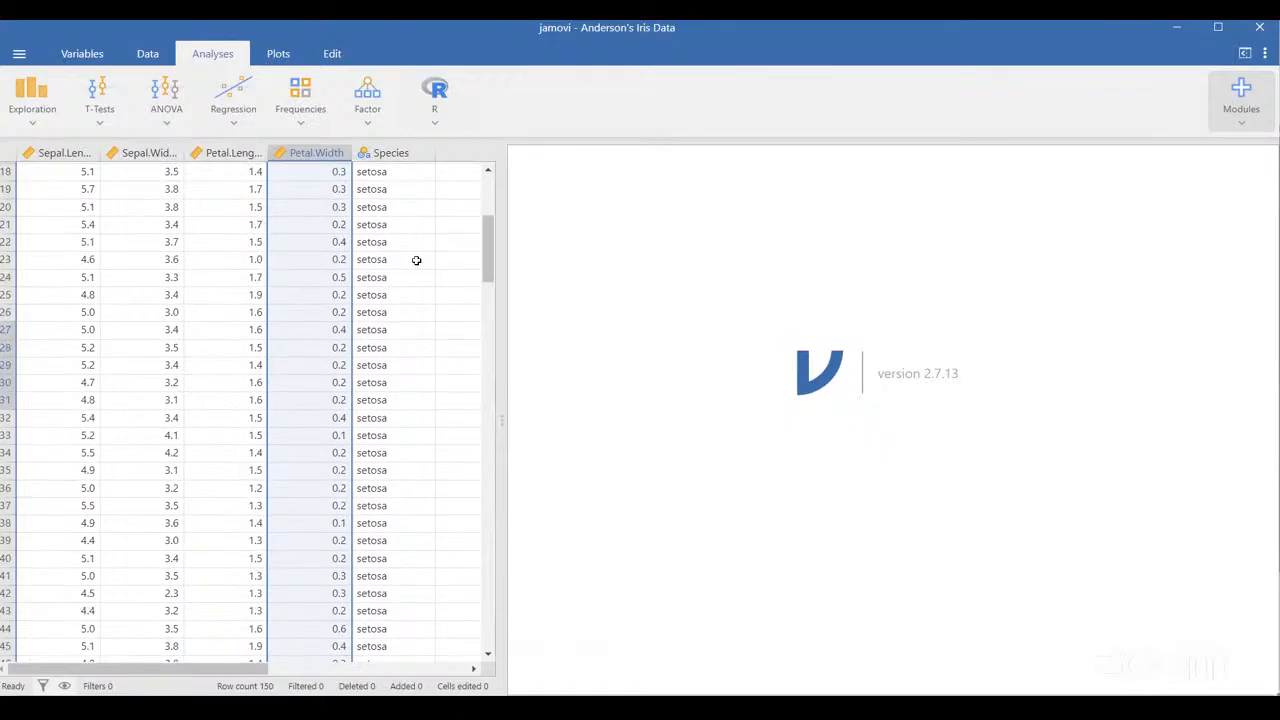
scroll(416, 260, "up", 3)
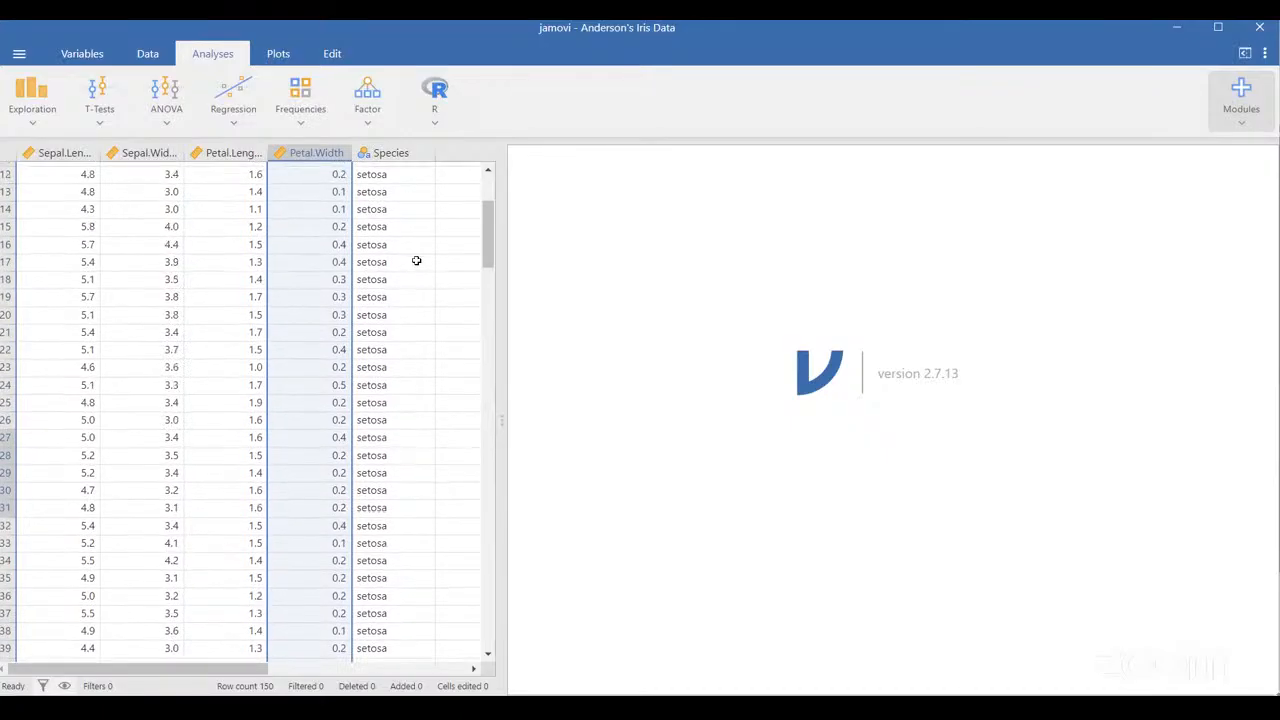
scroll(416, 260, "up", 1)
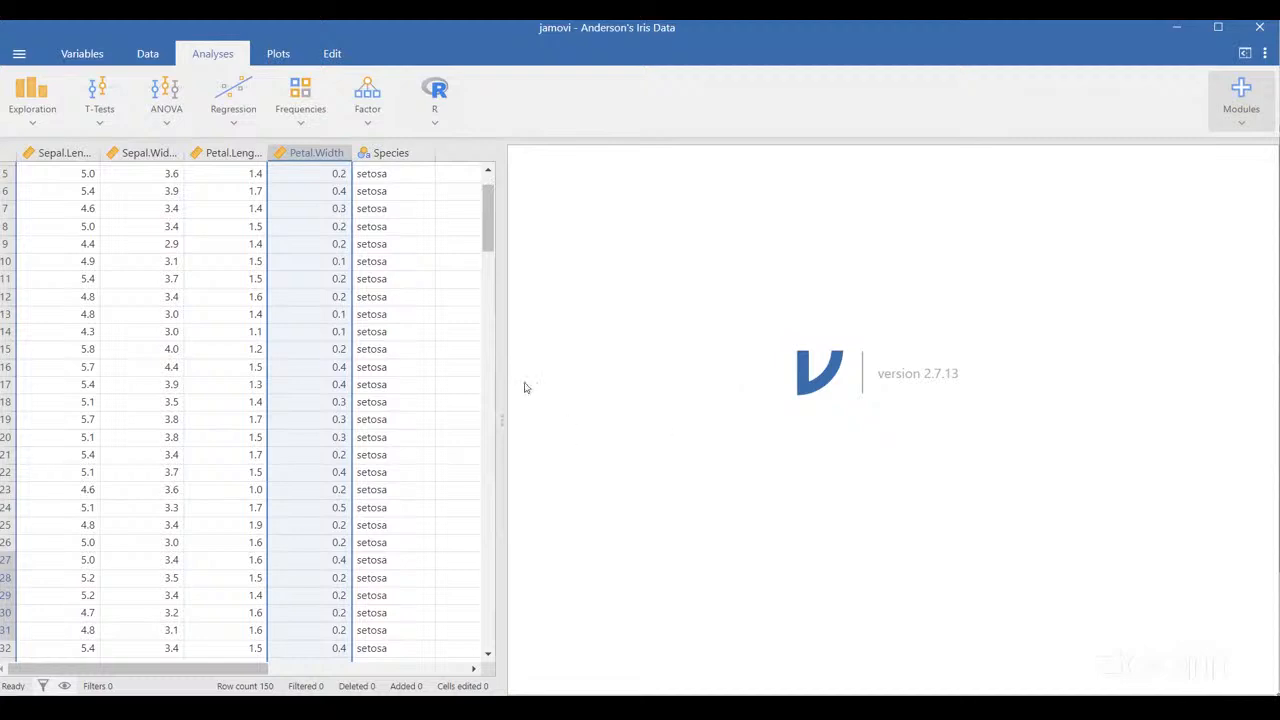
left_click(414, 153)
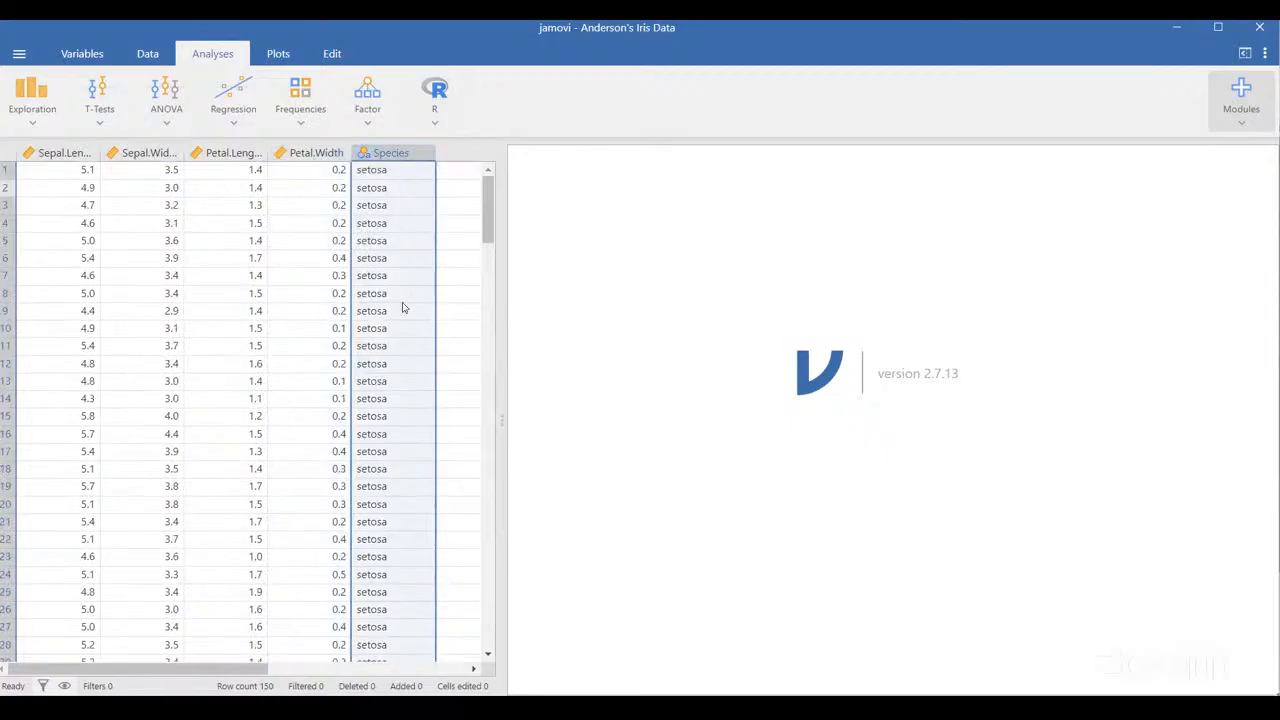
scroll(403, 315, "down", 10)
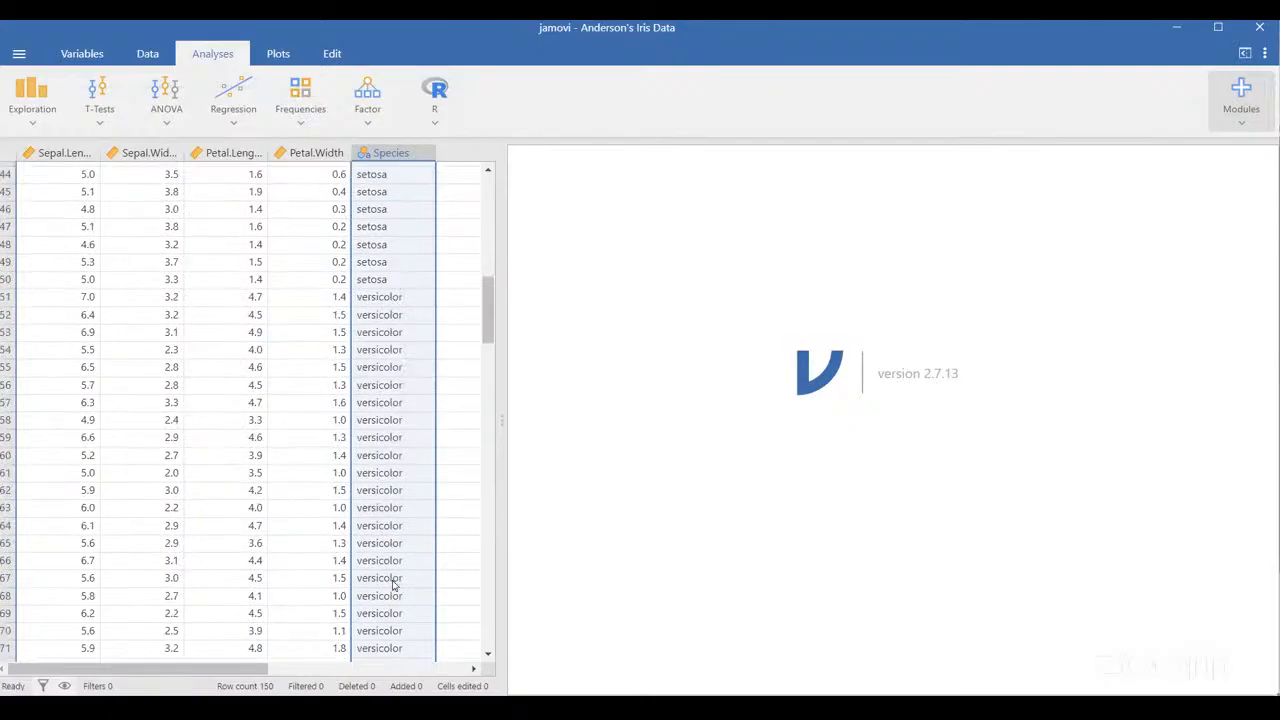
scroll(393, 585, "down", 4)
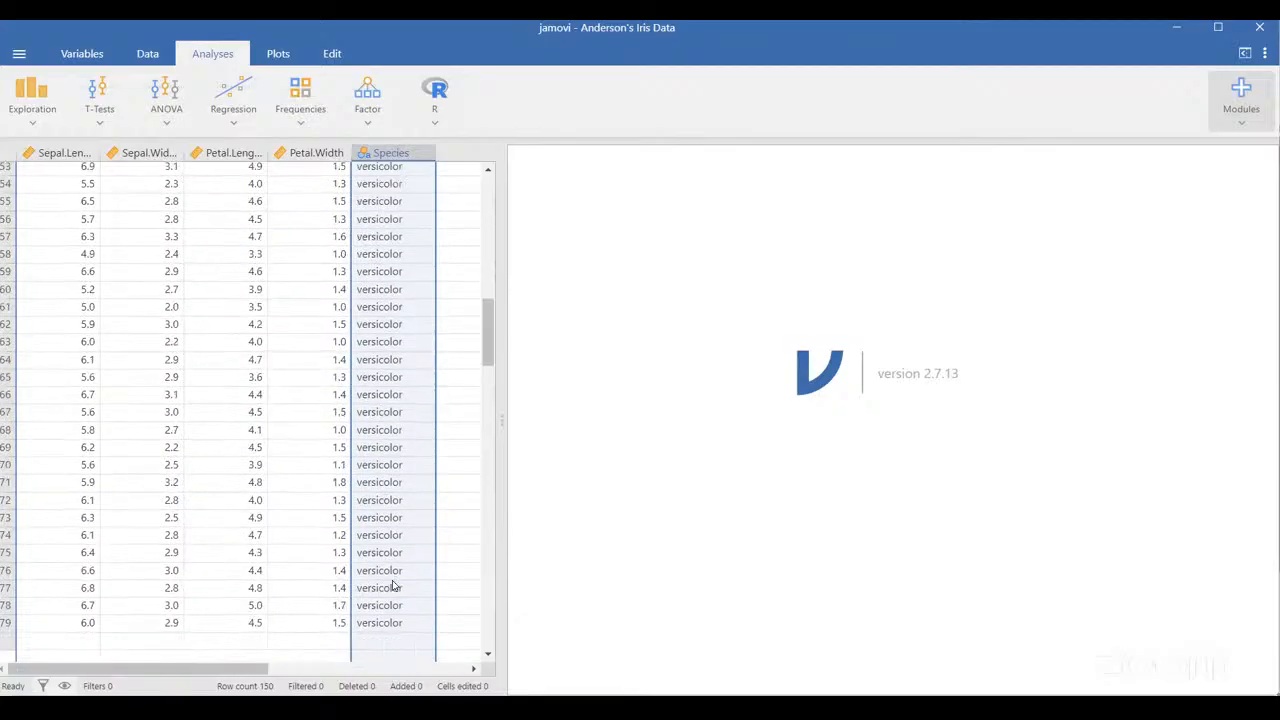
scroll(393, 585, "down", 12)
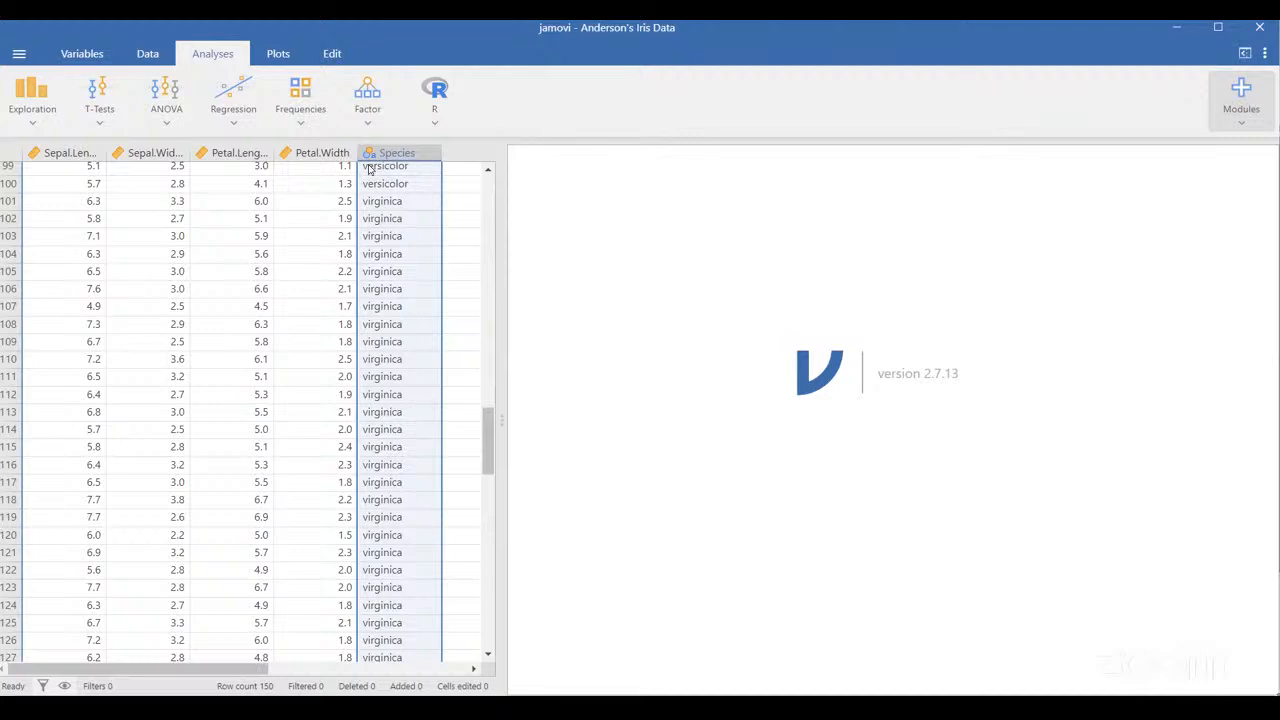
Create a Descriptives analysis with Sepal.Length and Sepal.Width as its variables
left_click(41, 128)
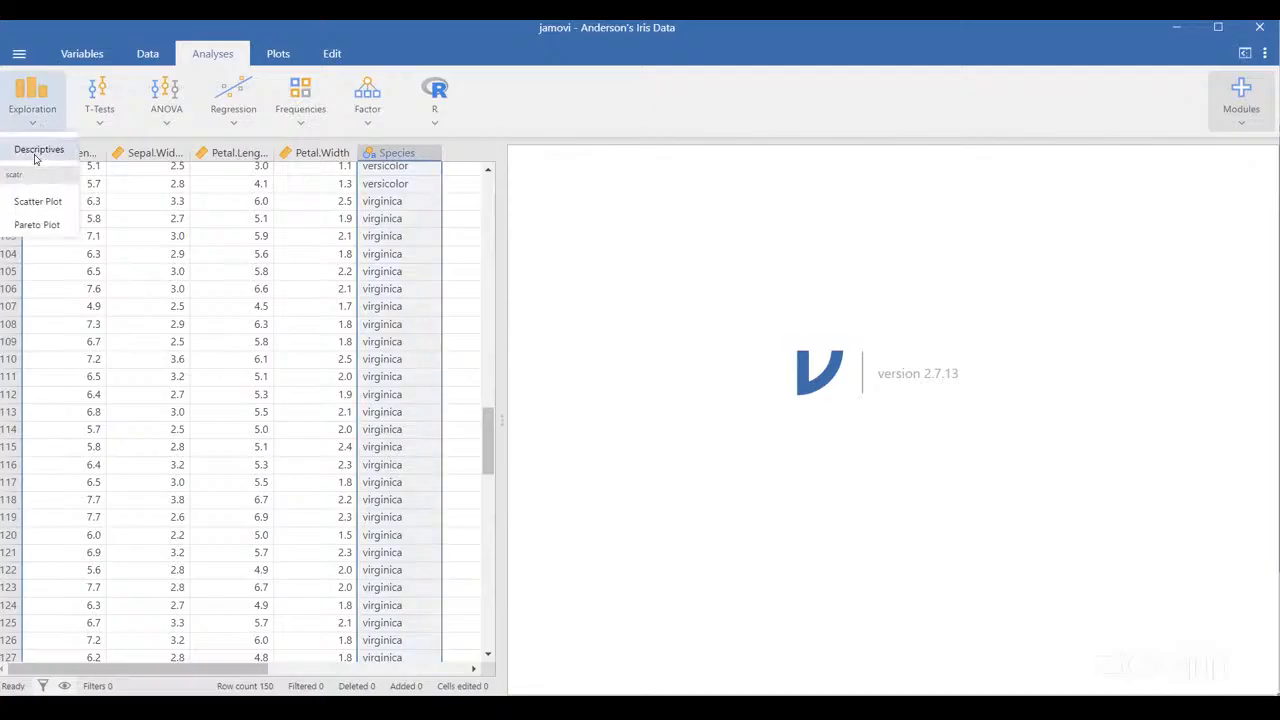
left_click(36, 152)
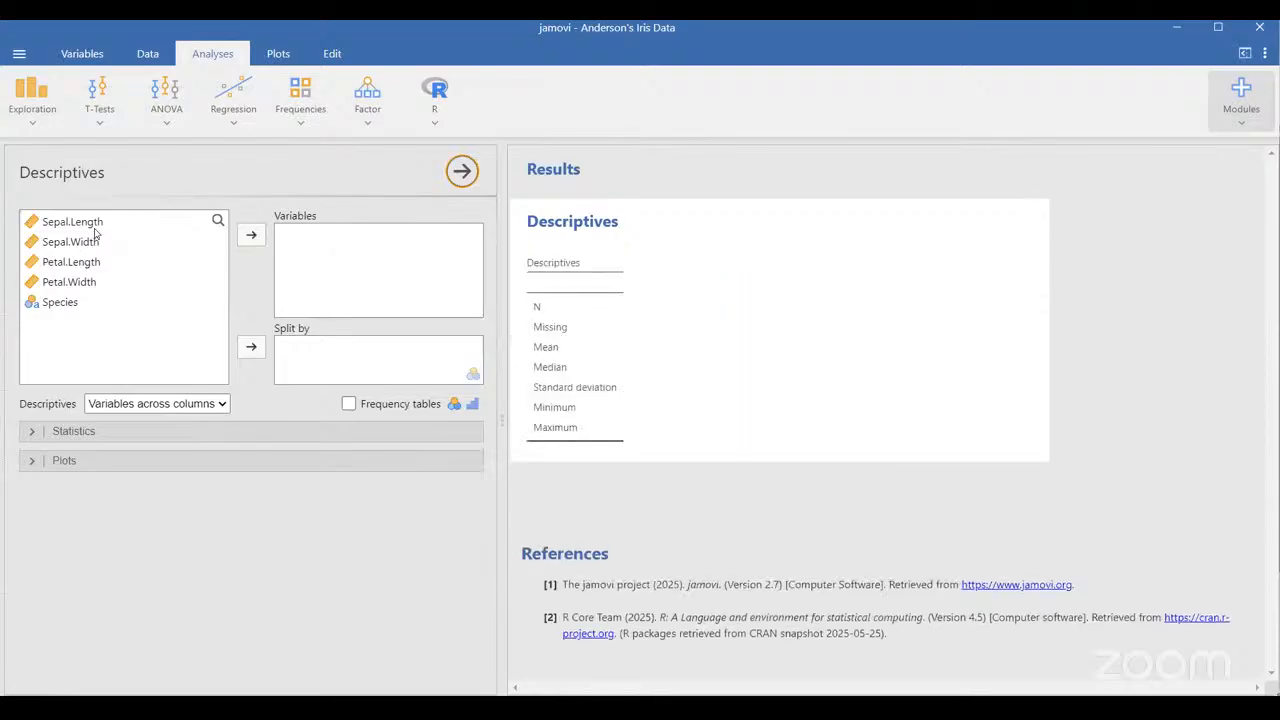
left_click(92, 226)
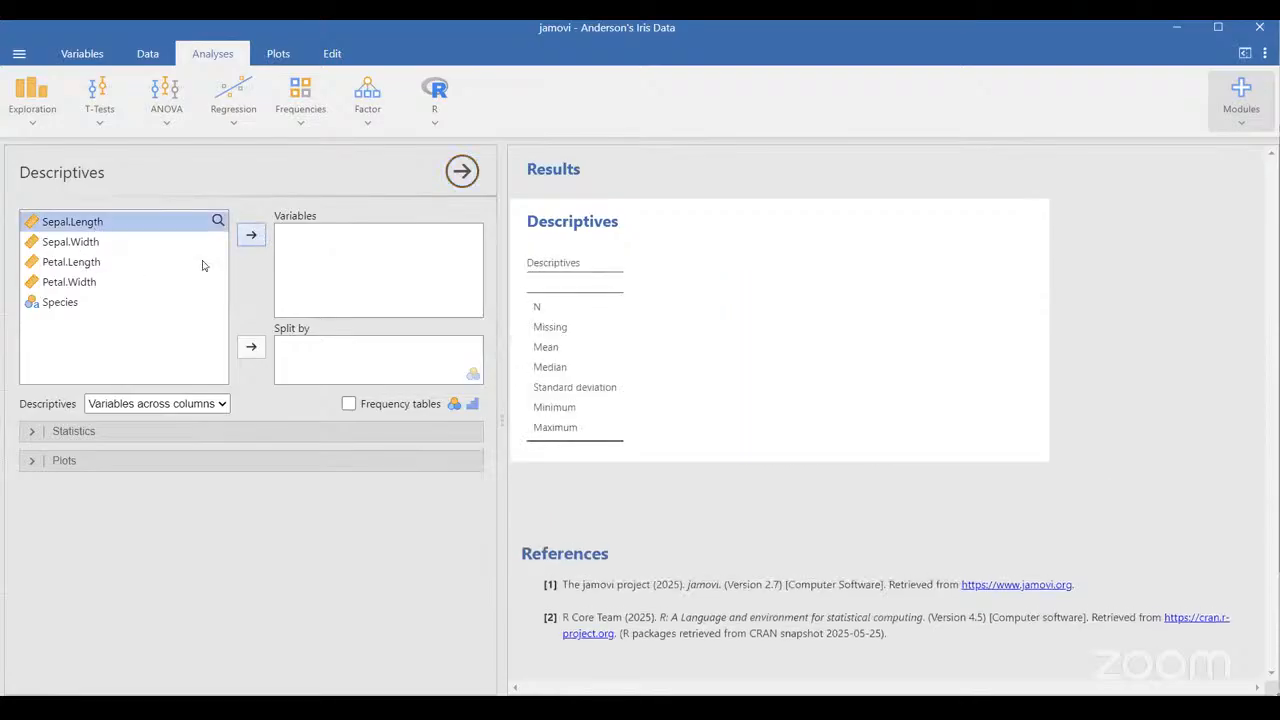
left_click(251, 235)
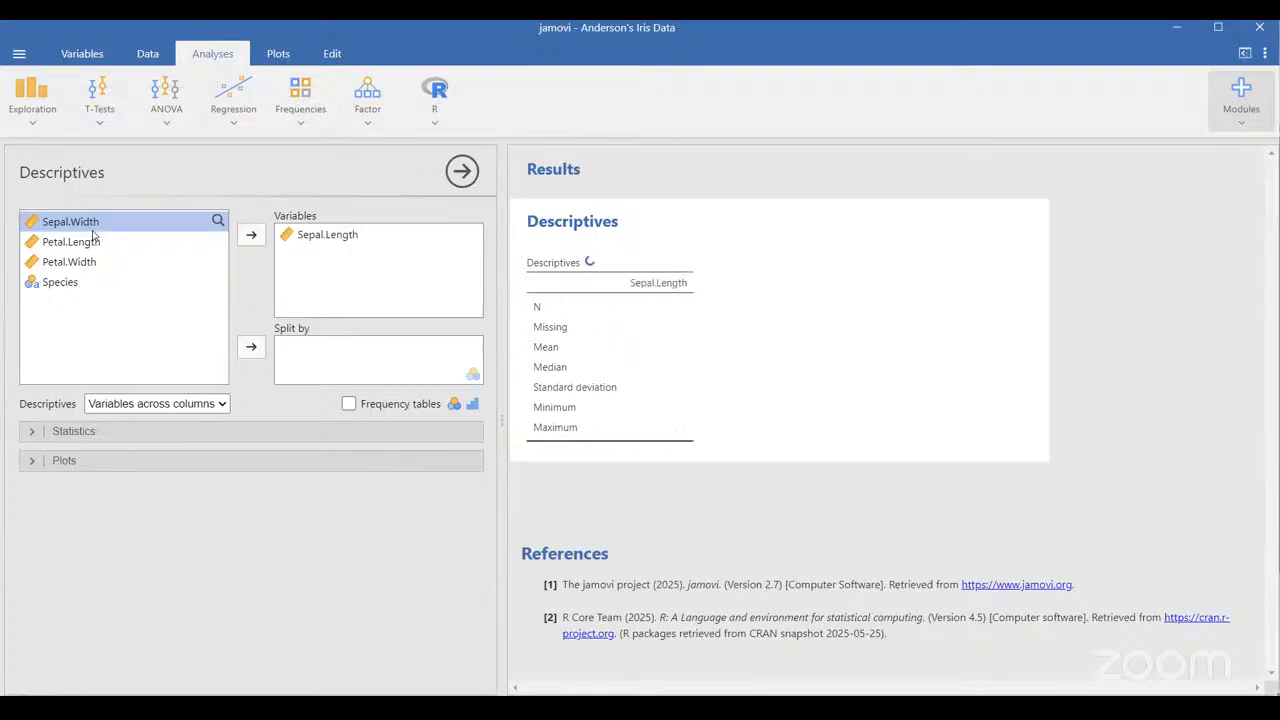
left_click(252, 238)
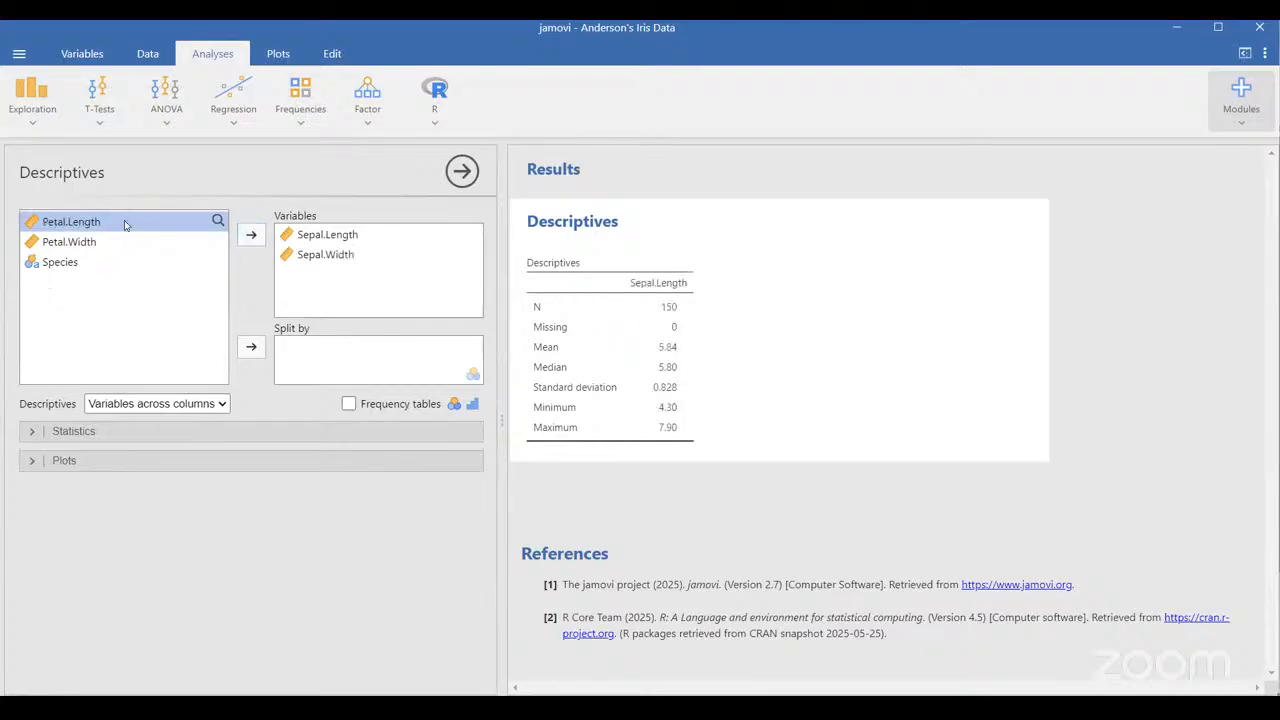
Split the descriptives by Species and review the resulting statistics table
left_click(62, 264)
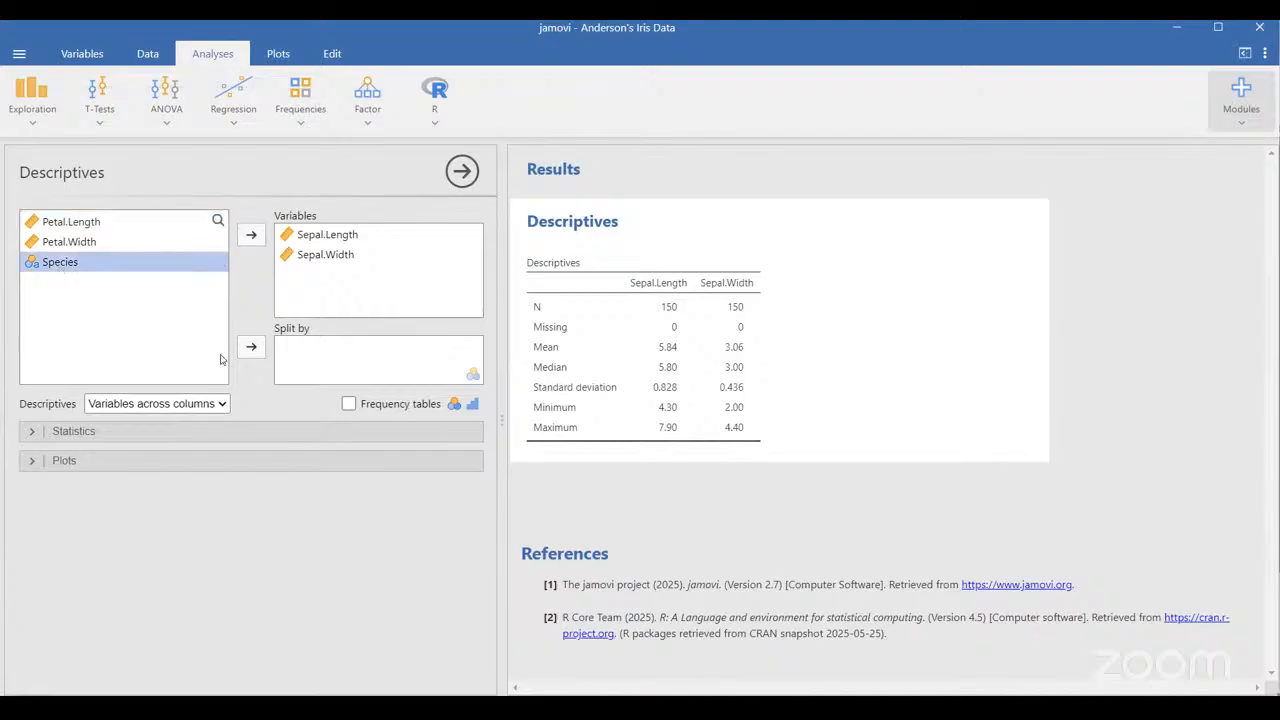
left_click(251, 349)
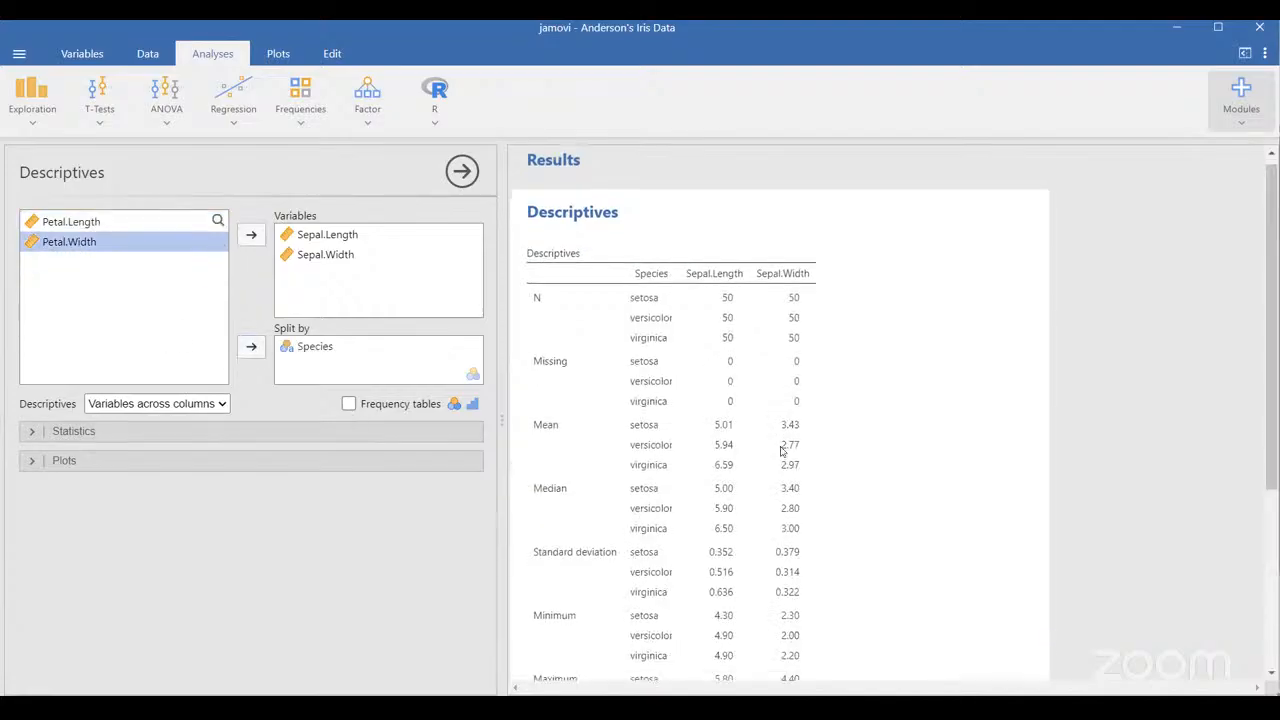
scroll(782, 452, "down", 1)
scroll(782, 452, "down", 1)
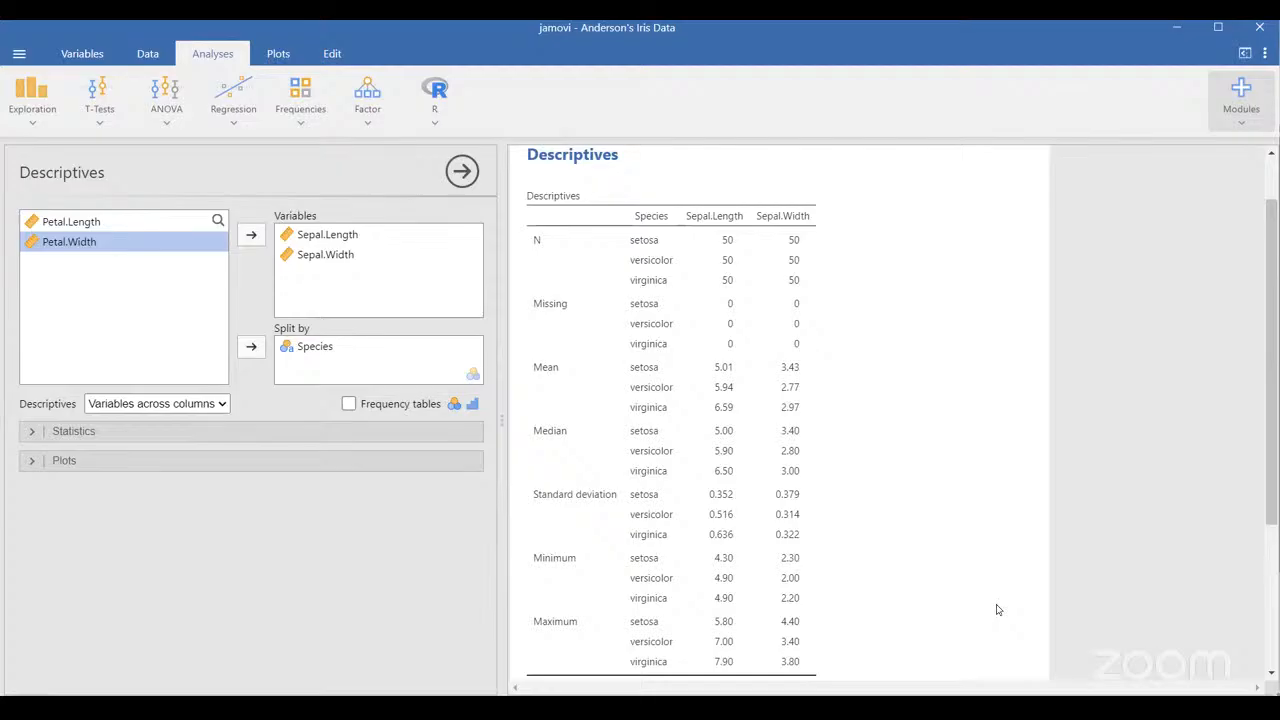
Add the Shapiro-Wilk normality test to the descriptives and review its W and p values for each species
left_click(314, 432)
scroll(394, 533, "down", 1)
scroll(394, 533, "down", 1)
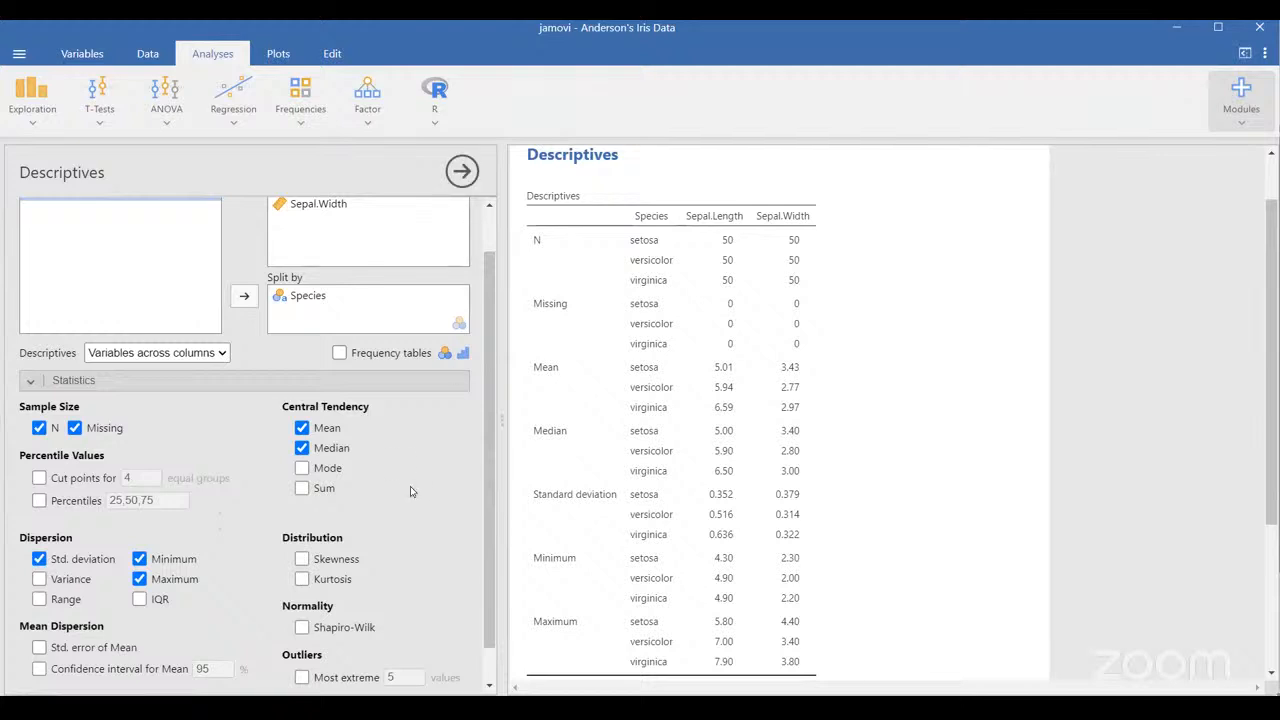
scroll(408, 491, "down", 1)
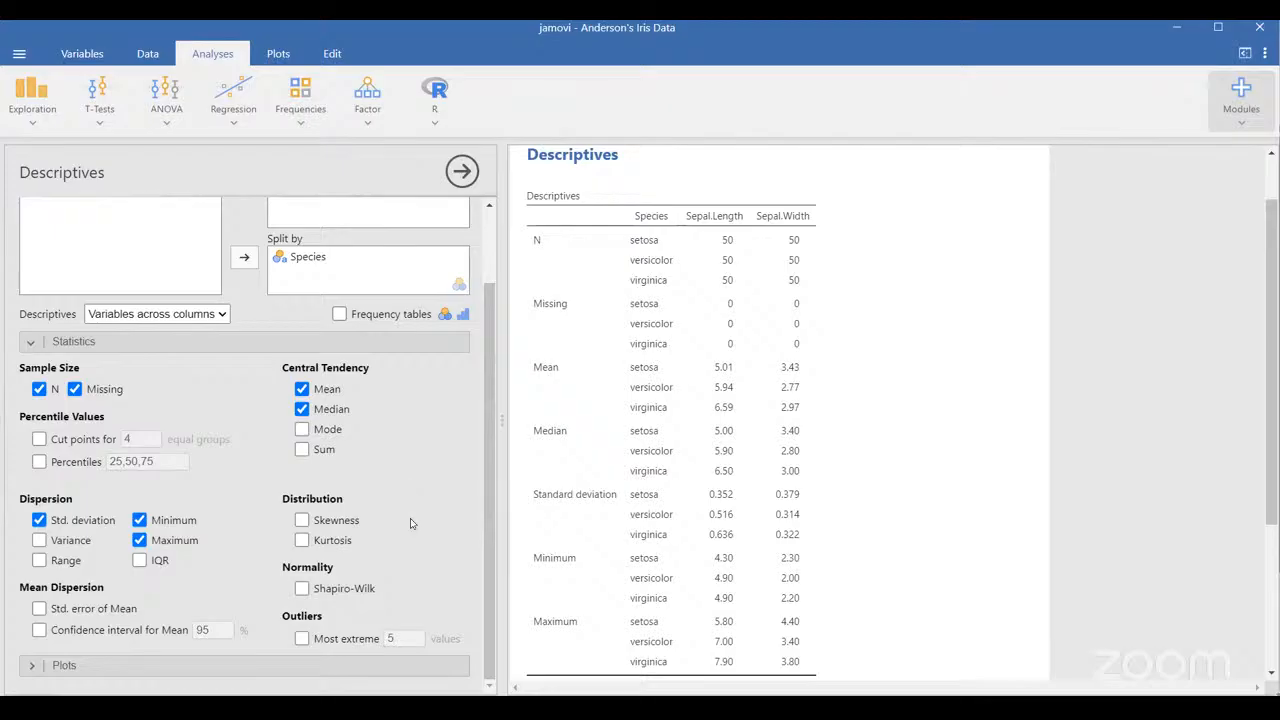
left_click(302, 588)
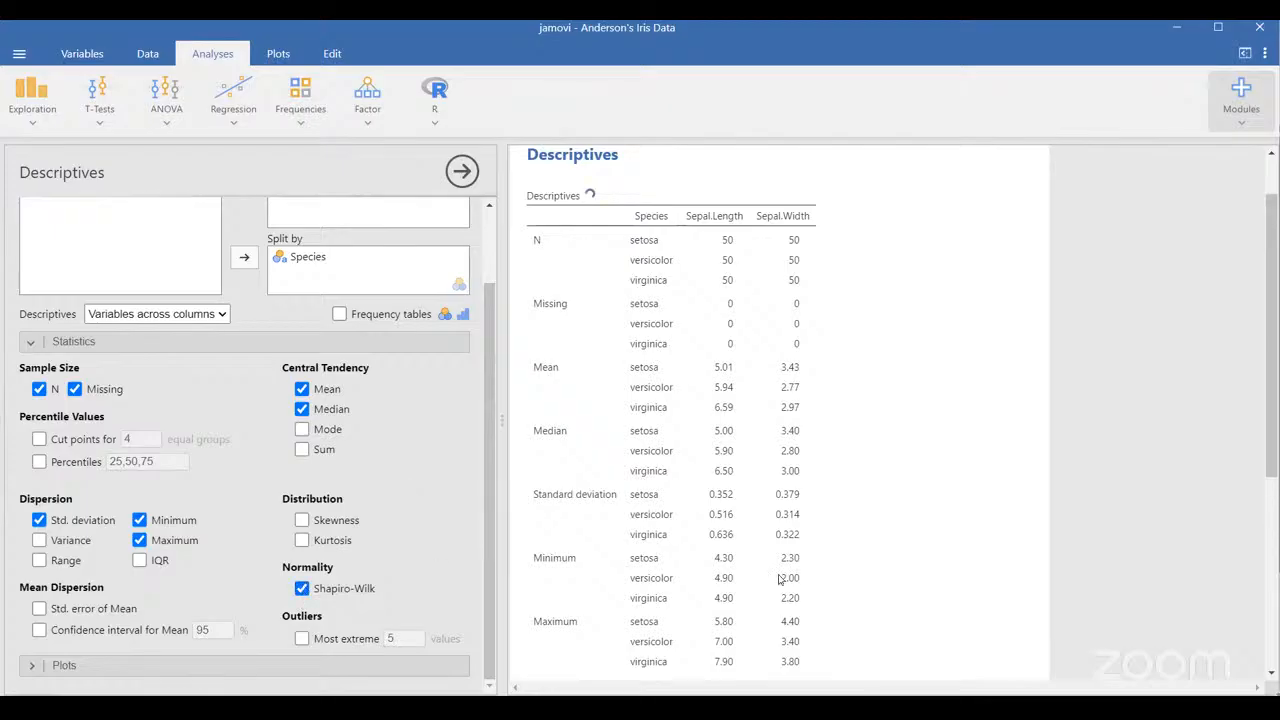
scroll(779, 578, "down", 4)
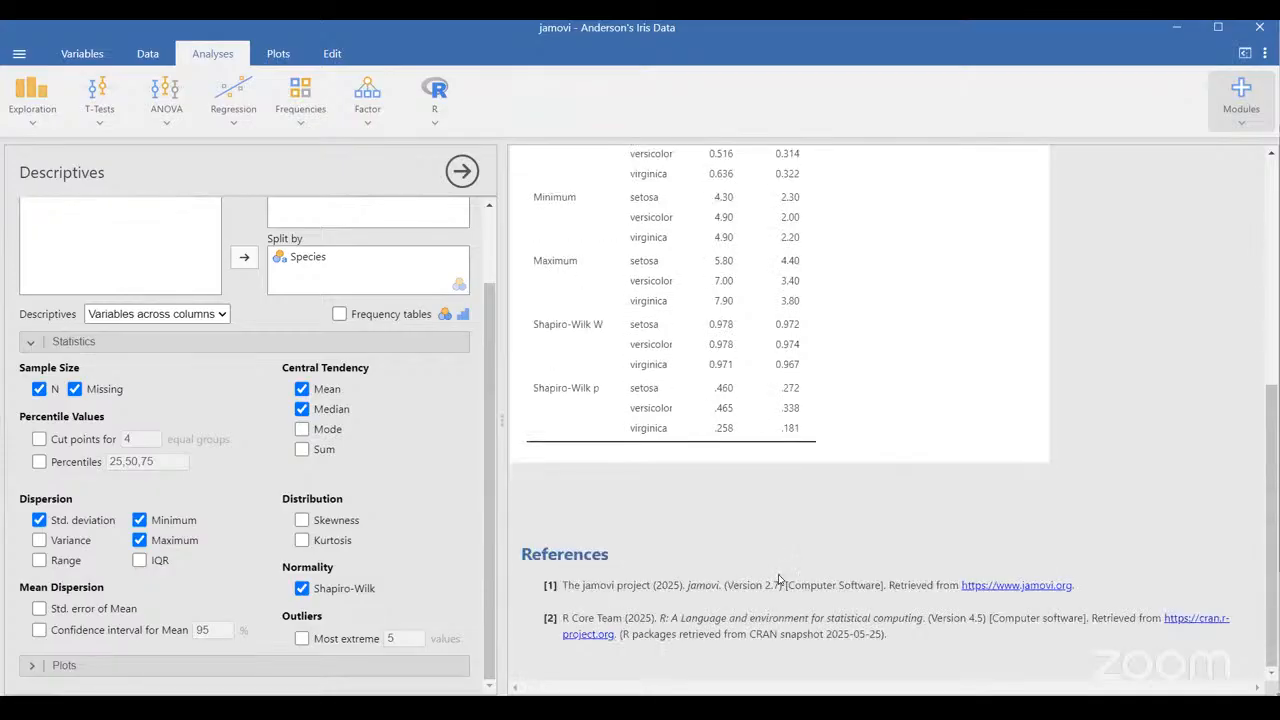
scroll(779, 578, "up", 2)
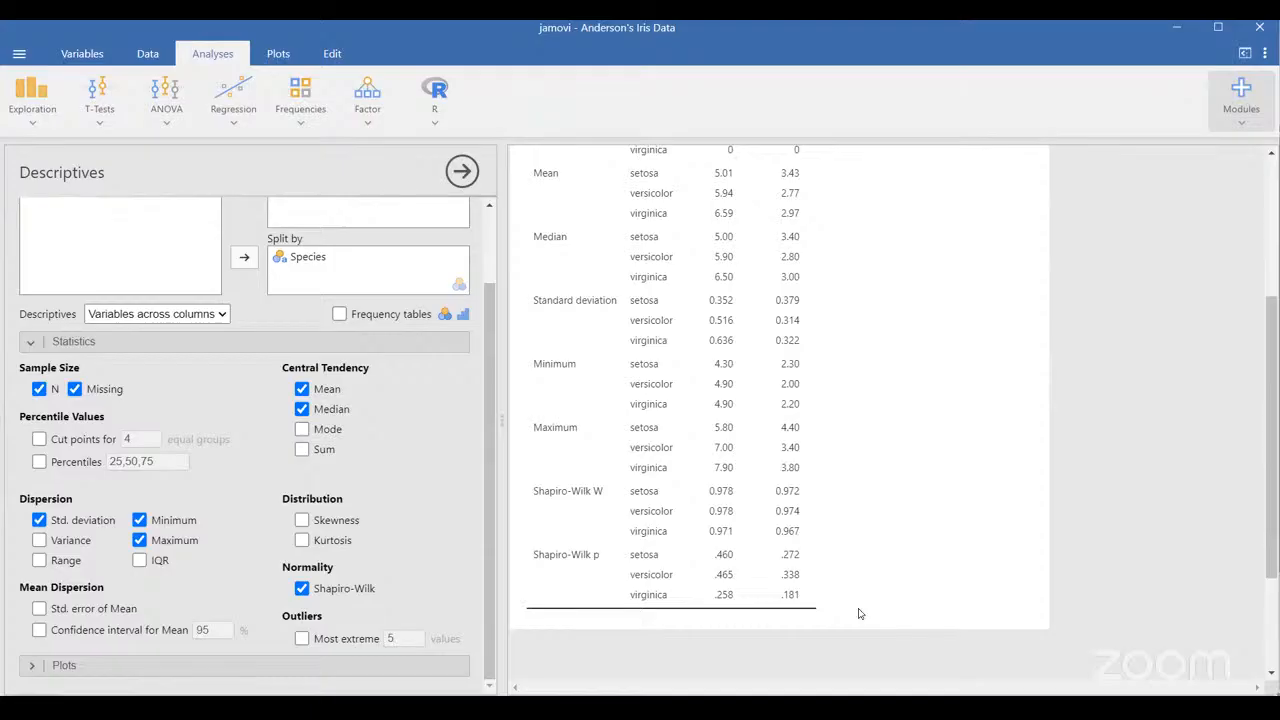
scroll(860, 614, "up", 1)
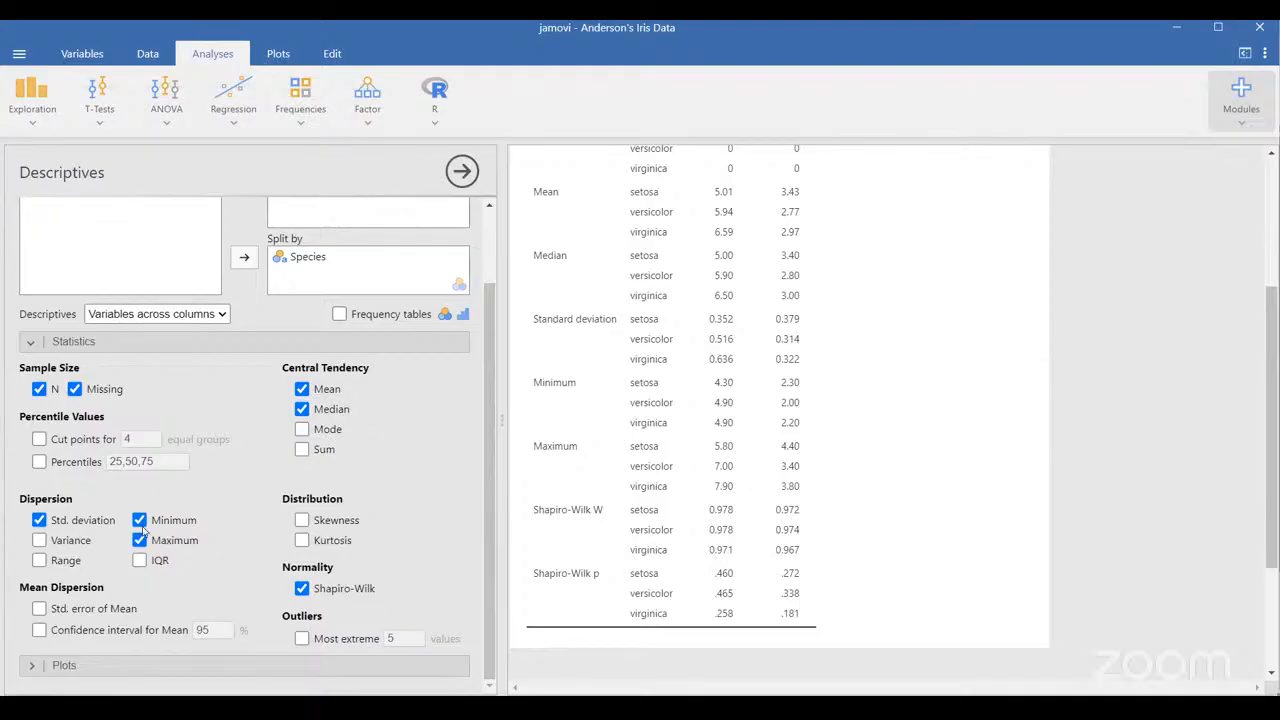
Add box plots to the descriptives and inspect the Sepal.Length and Sepal.Width plots with their labelled outliers
left_click(150, 665)
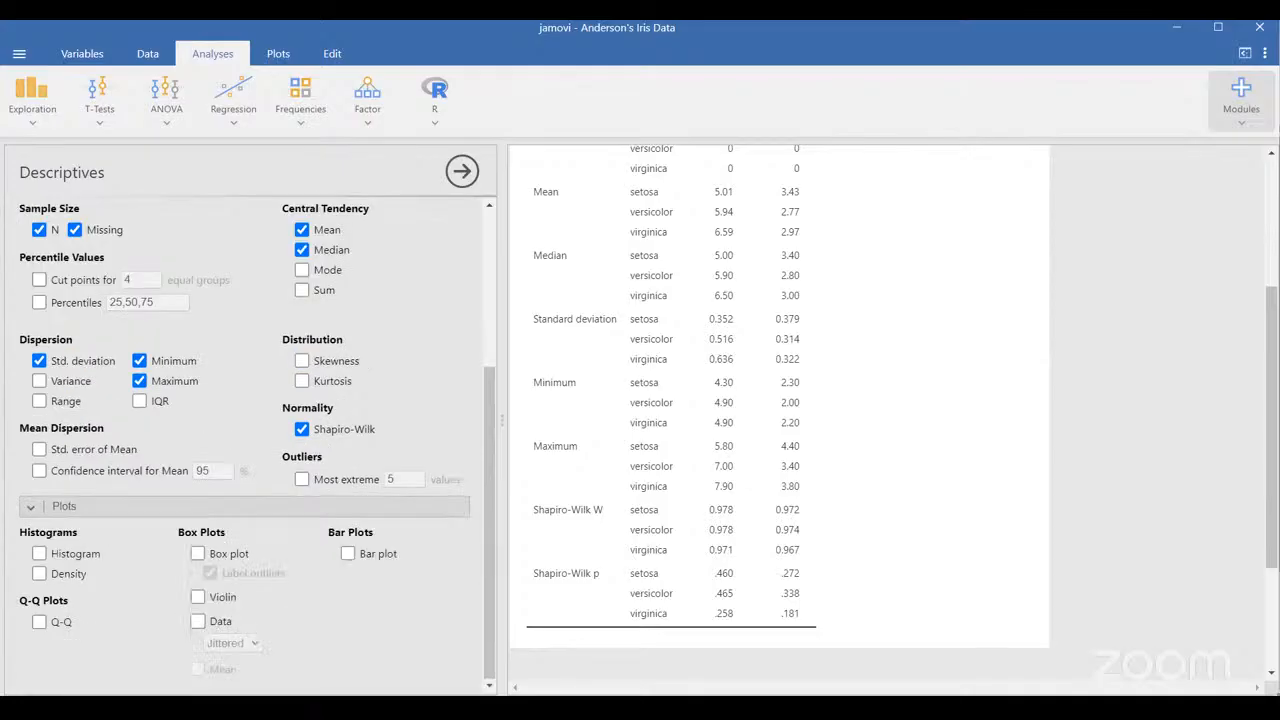
left_click(198, 554)
scroll(644, 633, "down", 3)
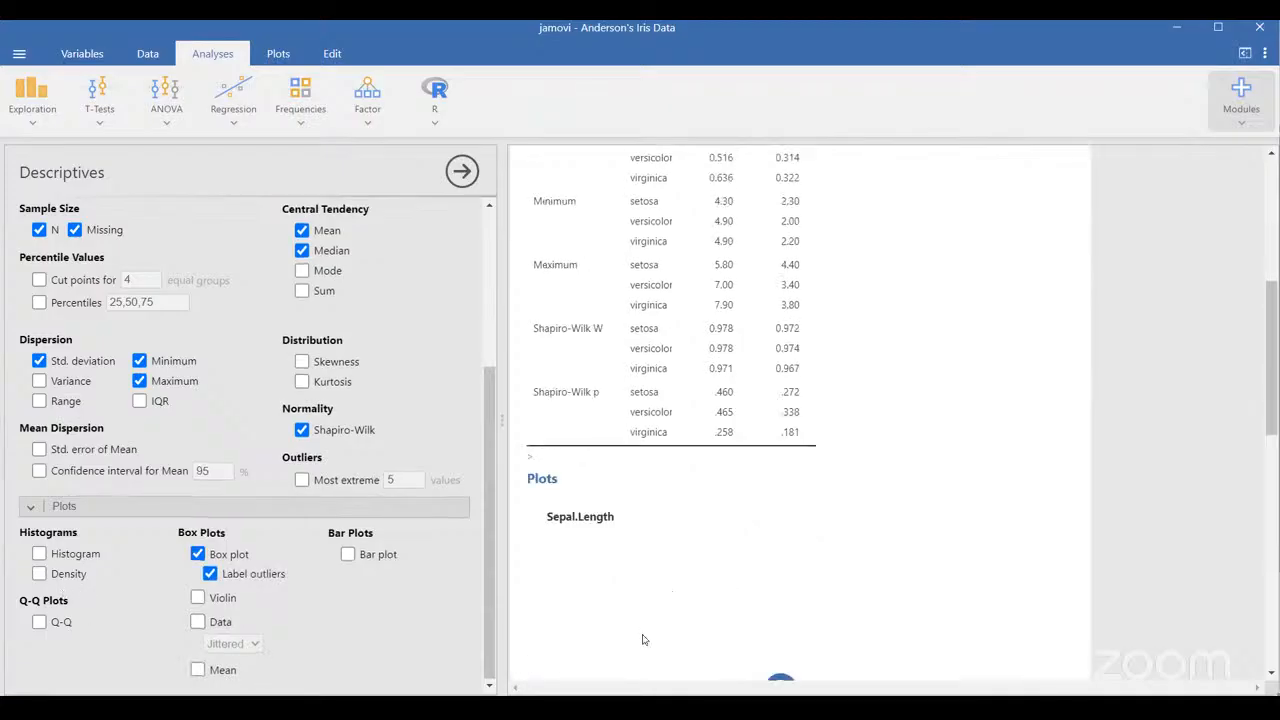
scroll(644, 639, "down", 2)
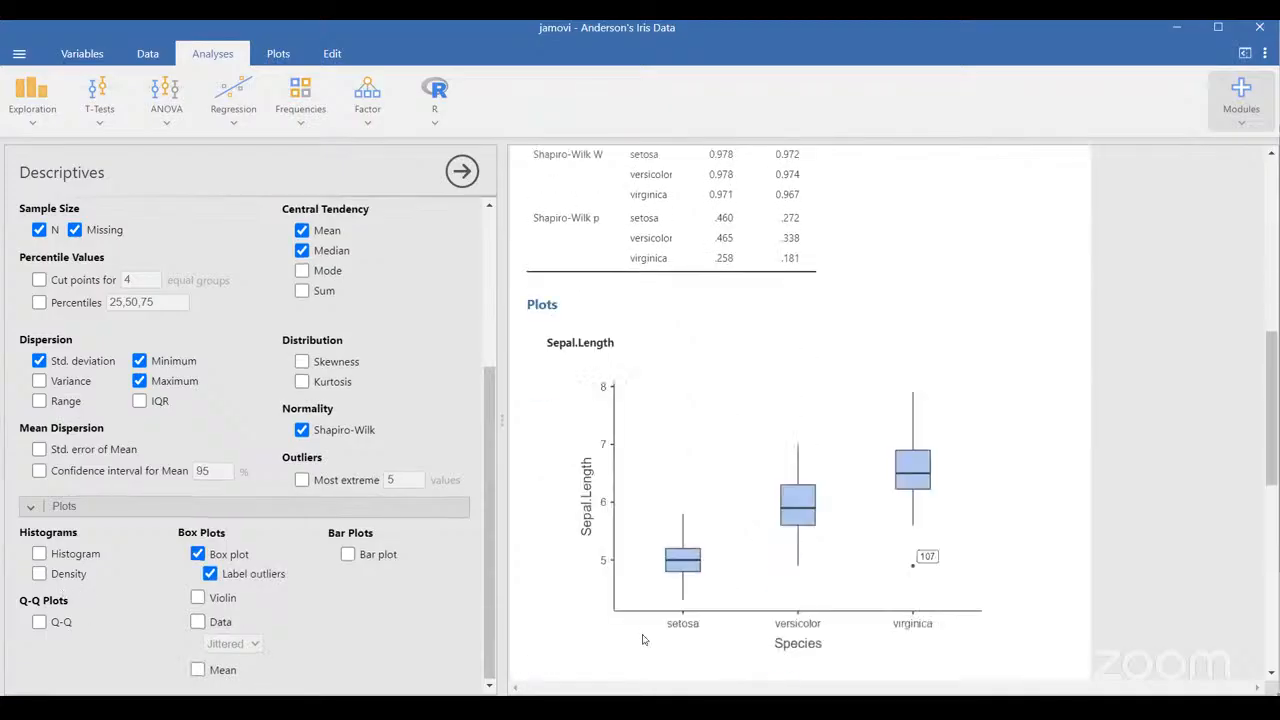
scroll(644, 639, "down", 1)
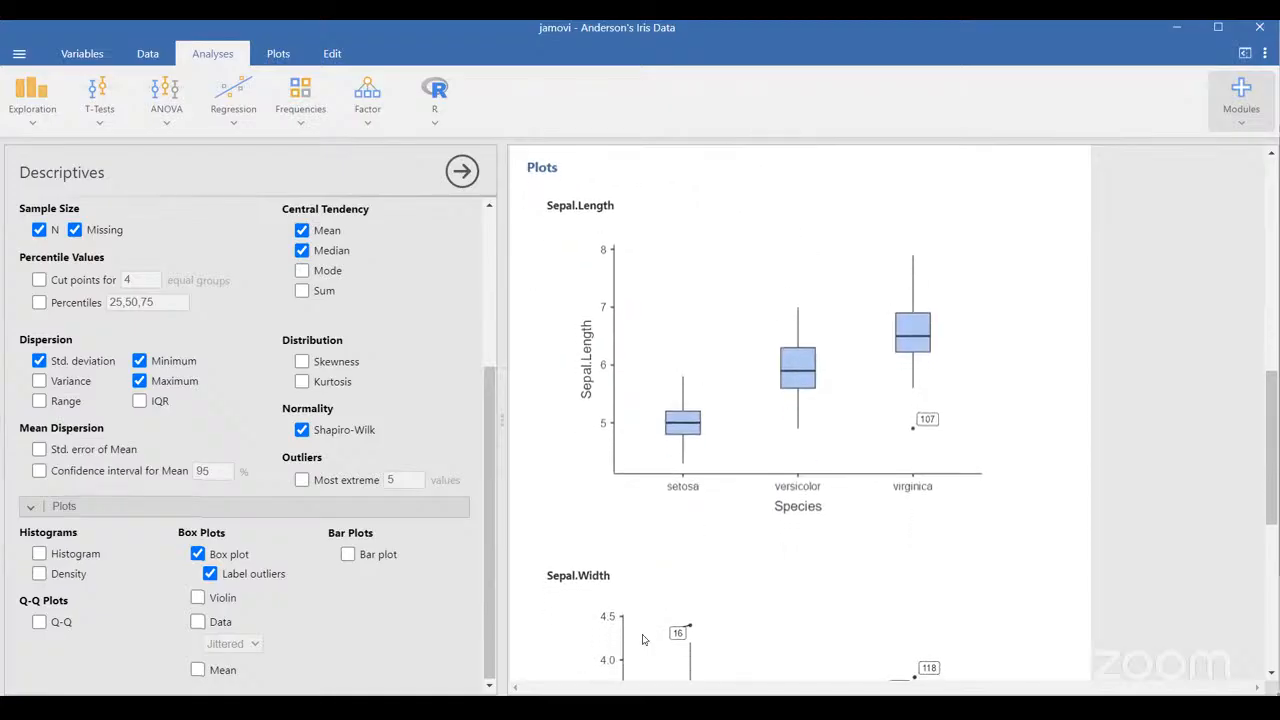
scroll(643, 639, "down", 1)
scroll(643, 639, "up", 1)
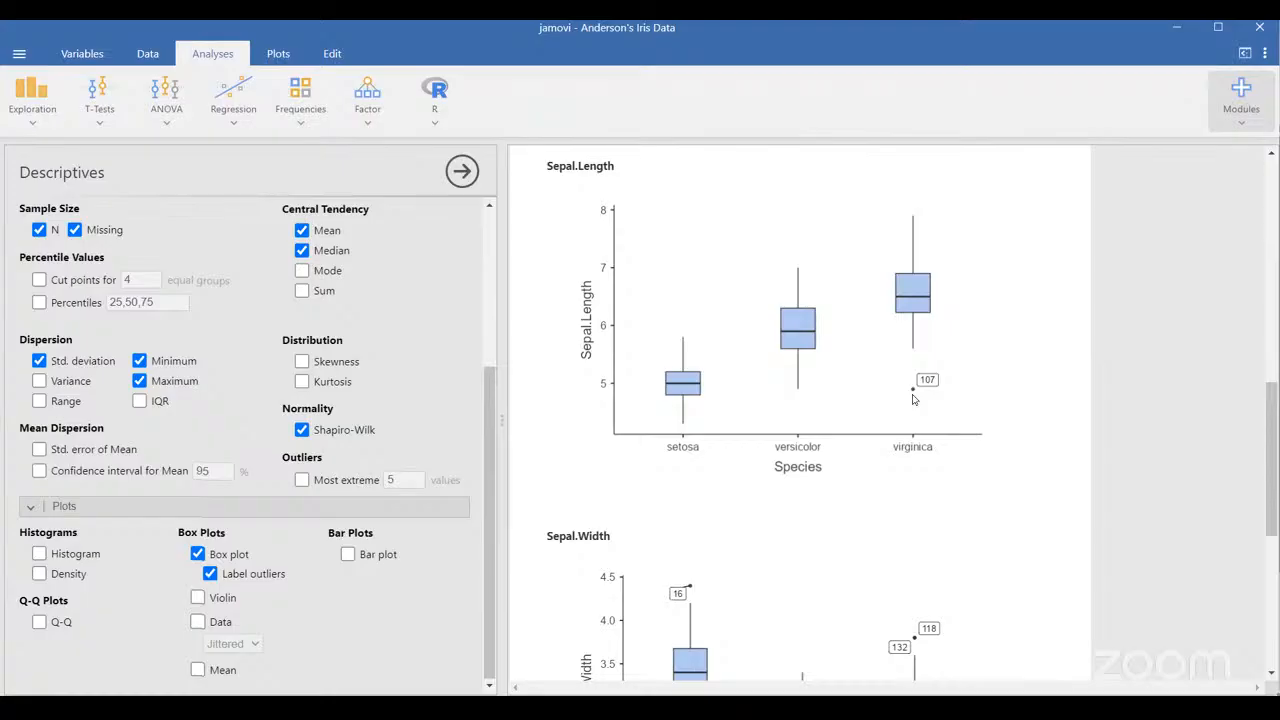
scroll(912, 399, "down", 5)
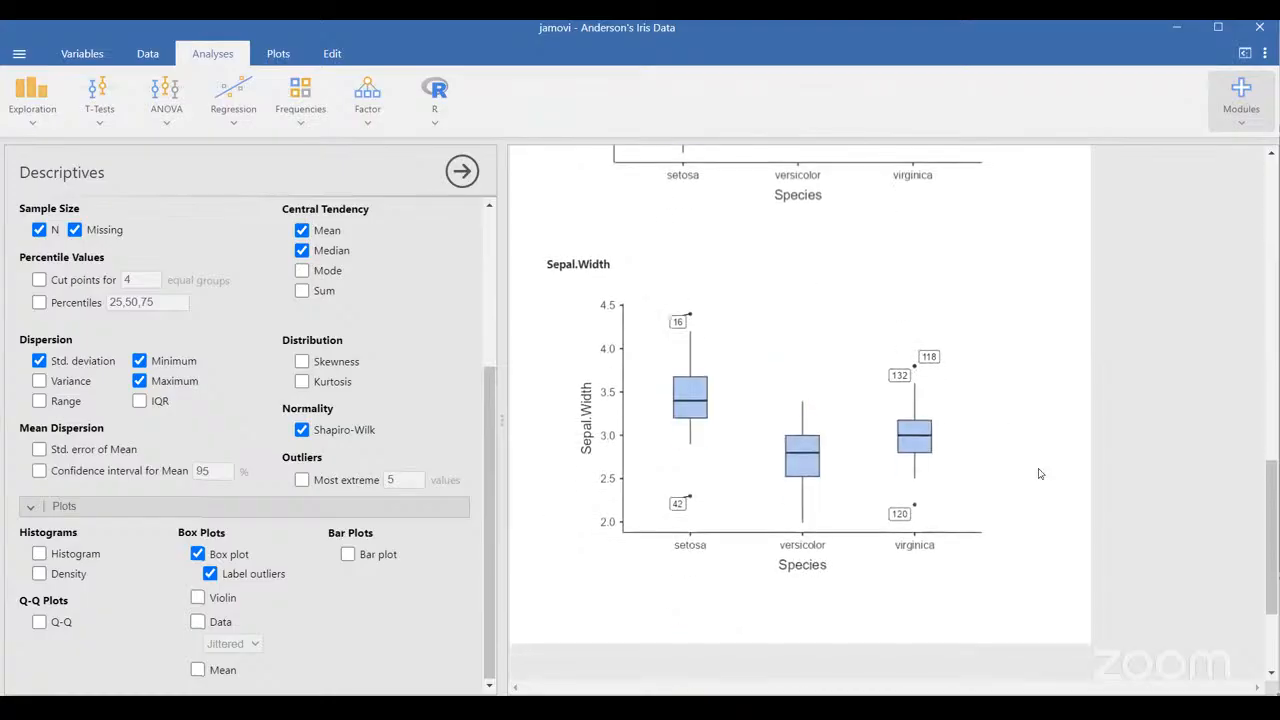
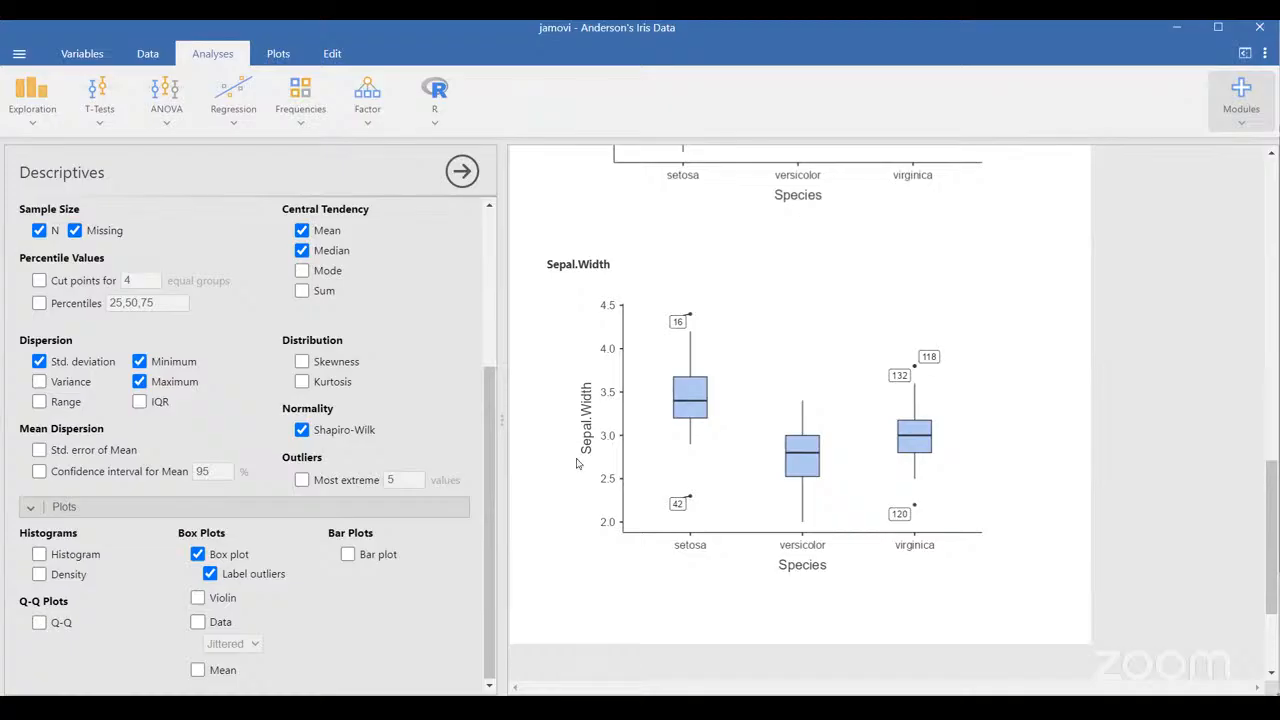
Remove Sepal.Length from the descriptives variables and Species from the split, and review the ungrouped Sepal.Width results
scroll(372, 427, "up", 5)
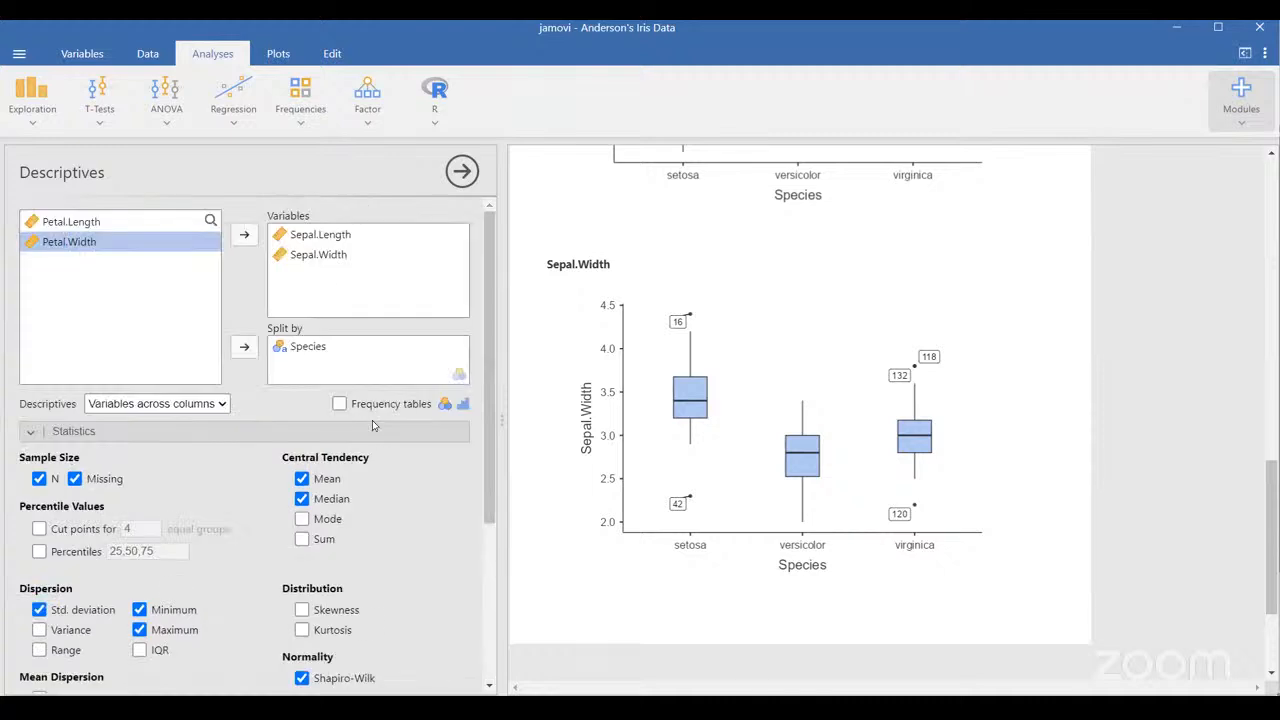
left_click(330, 258)
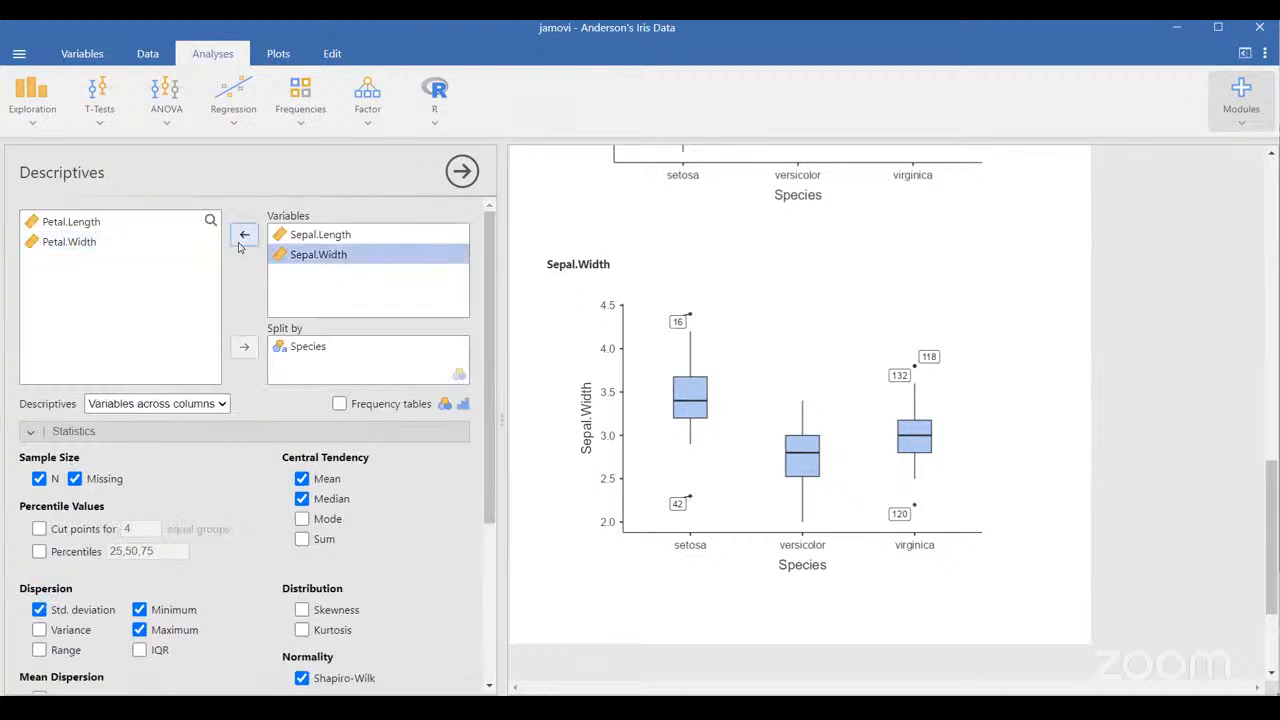
left_click(294, 237)
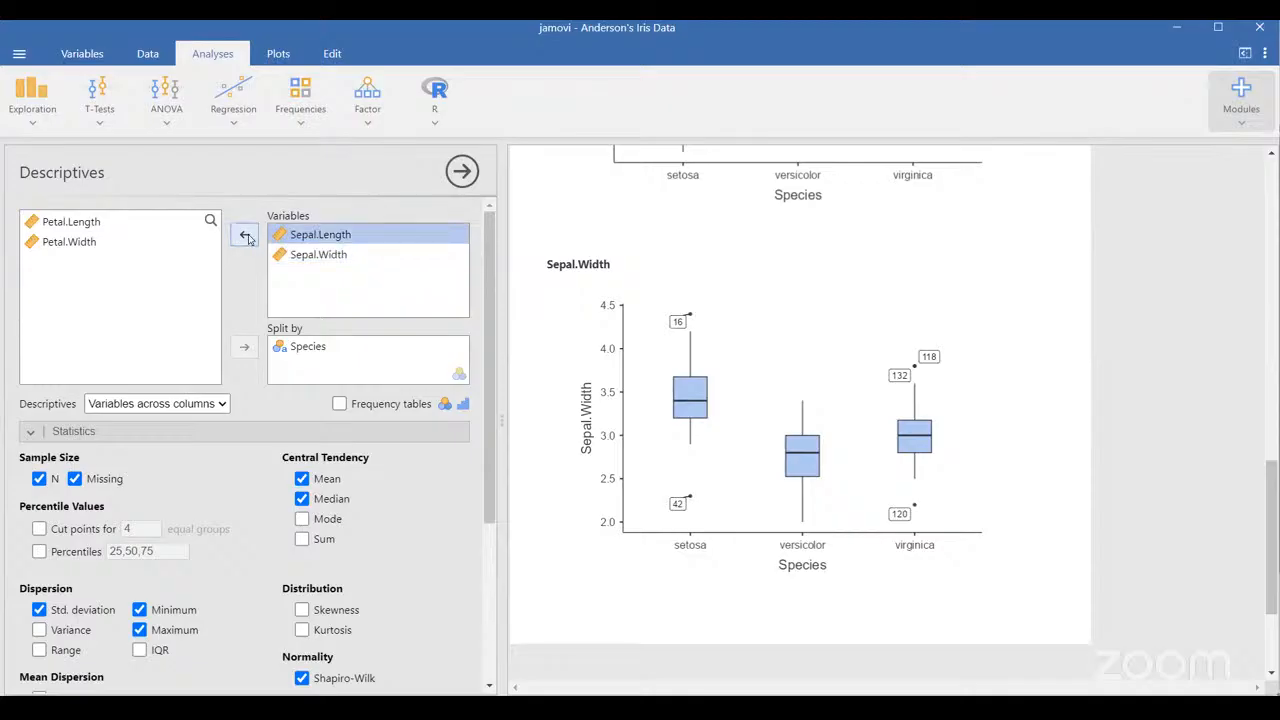
left_click(247, 238)
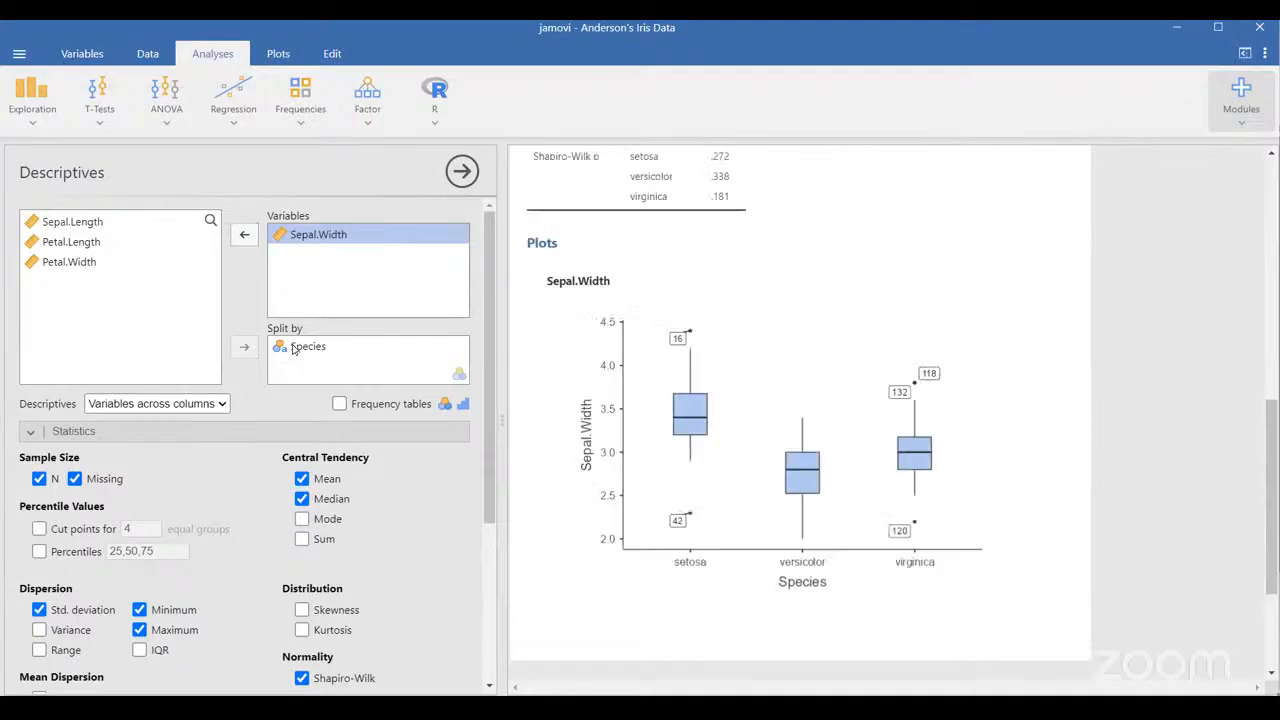
left_click(293, 347)
left_click(244, 347)
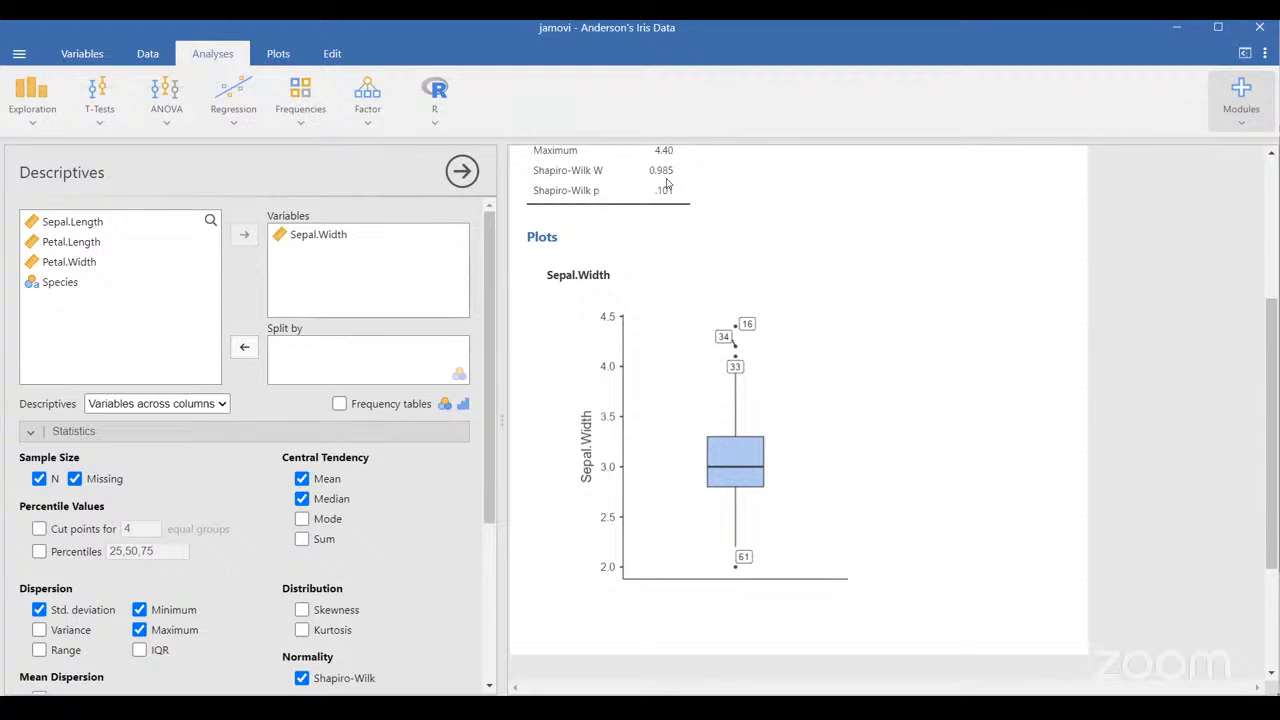
scroll(667, 183, "up", 1)
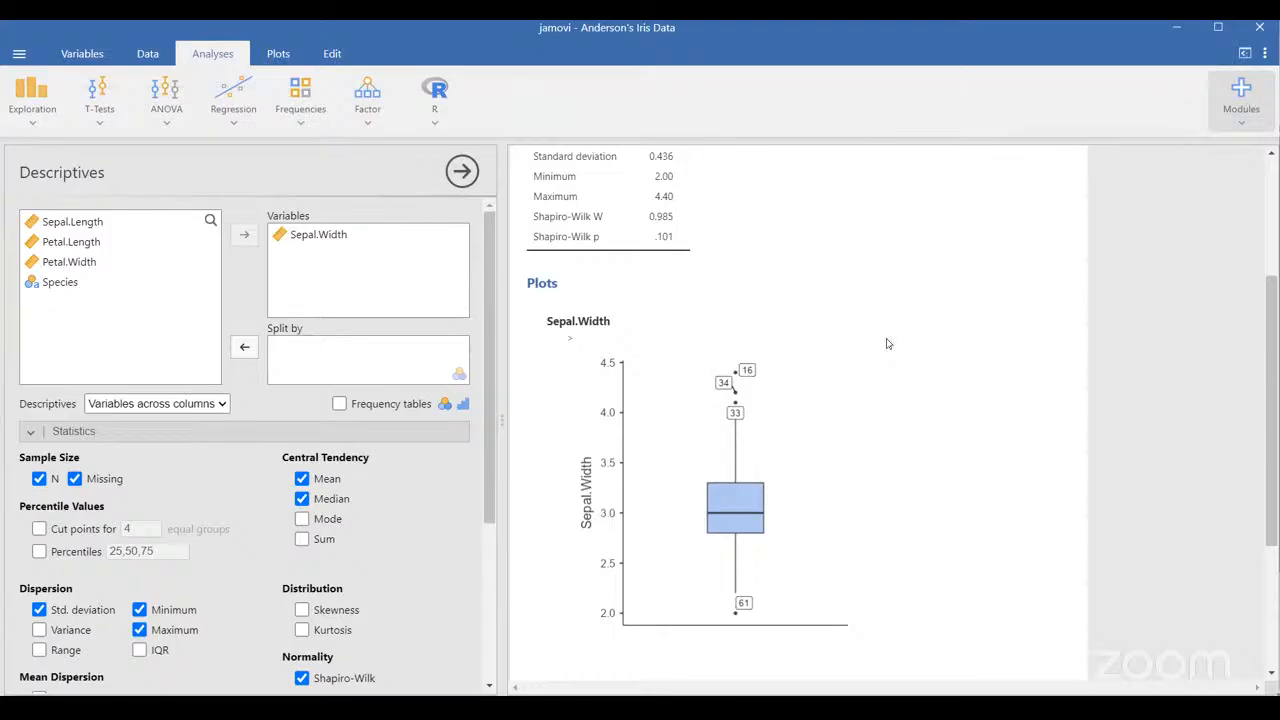
Add a Q-Q plot of Sepal.Width to the descriptives and compare it with the box plot
scroll(391, 590, "down", 5)
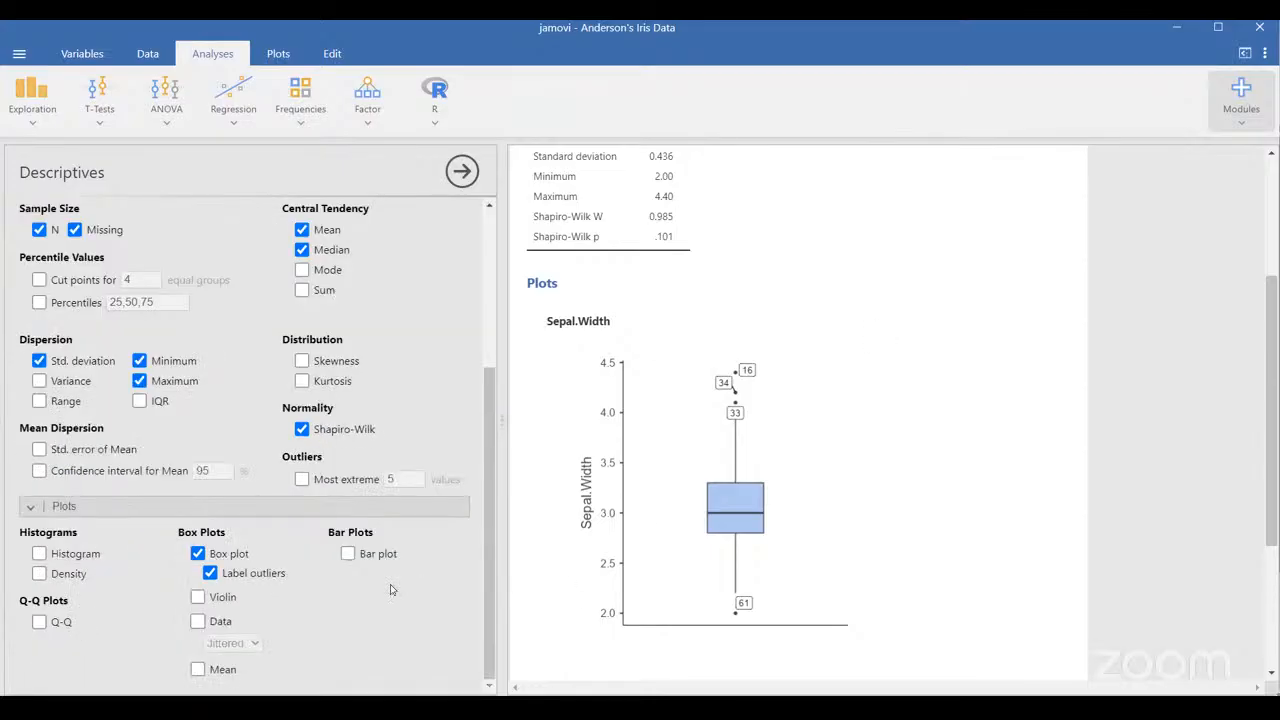
left_click(39, 622)
scroll(1029, 480, "down", 4)
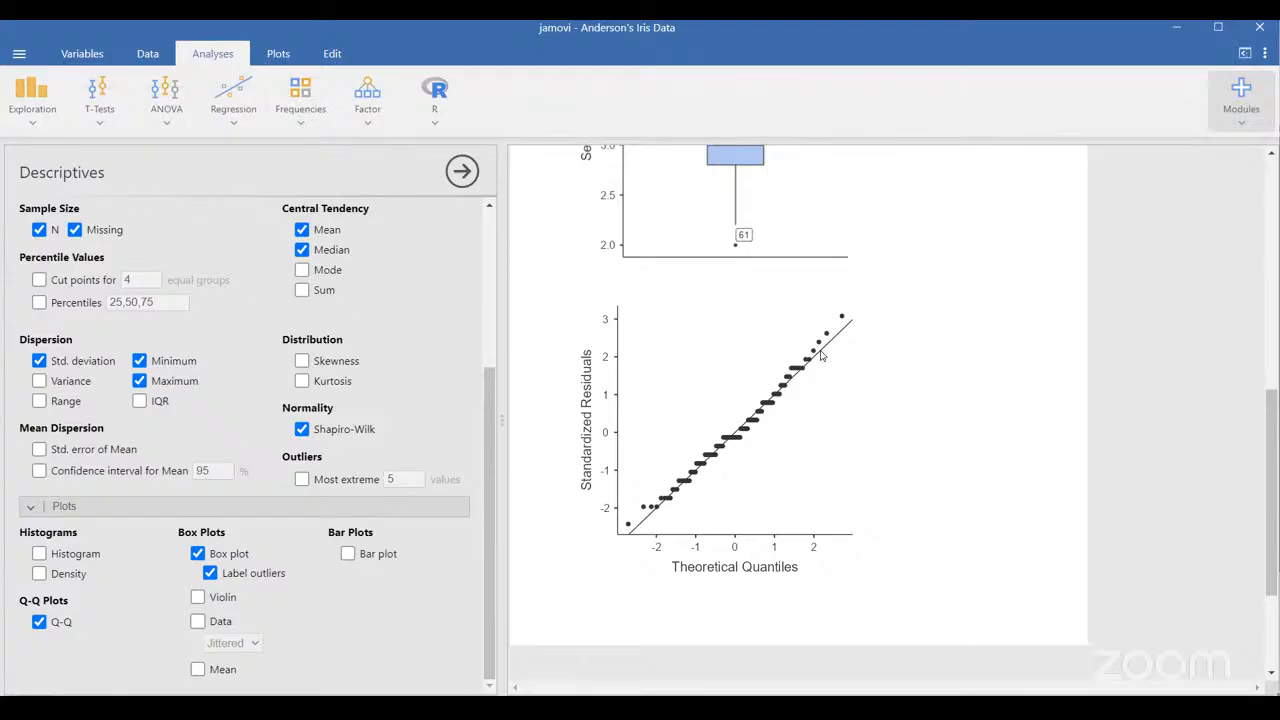
scroll(845, 325, "up", 3)
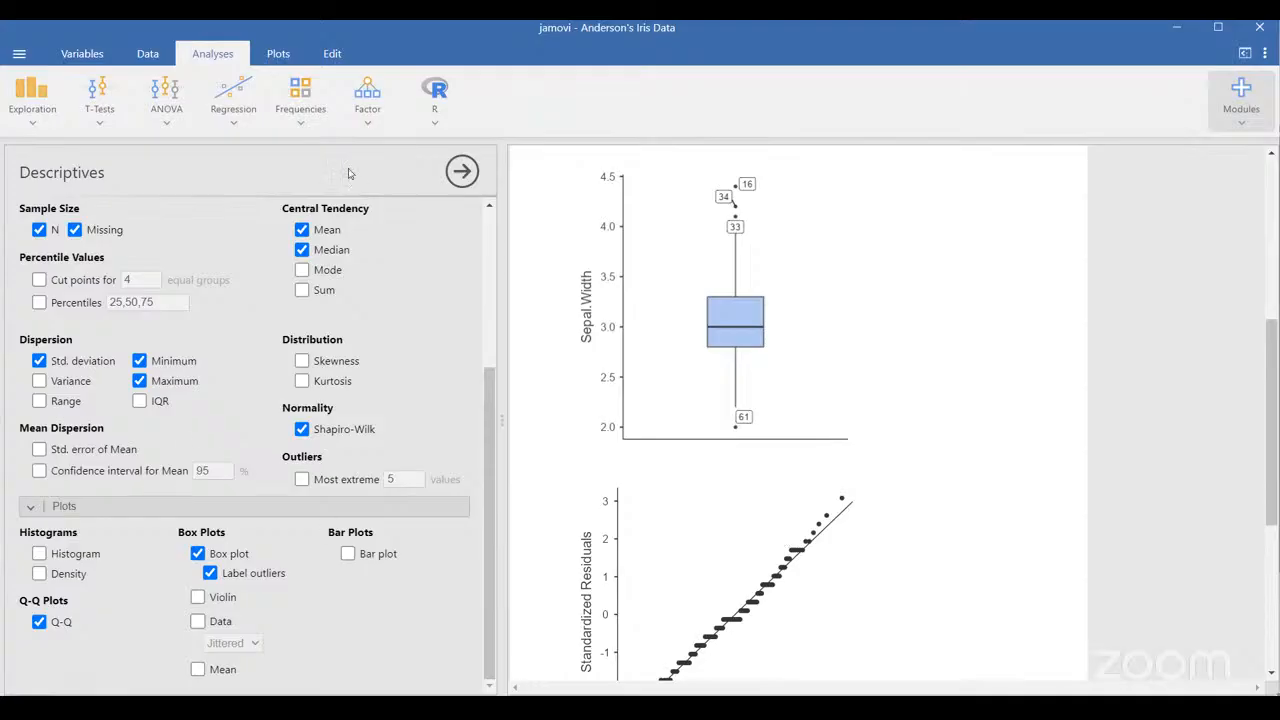
Create an ANOVA with Sepal.Length as the dependent variable and Species as the fixed factor
left_click(99, 100)
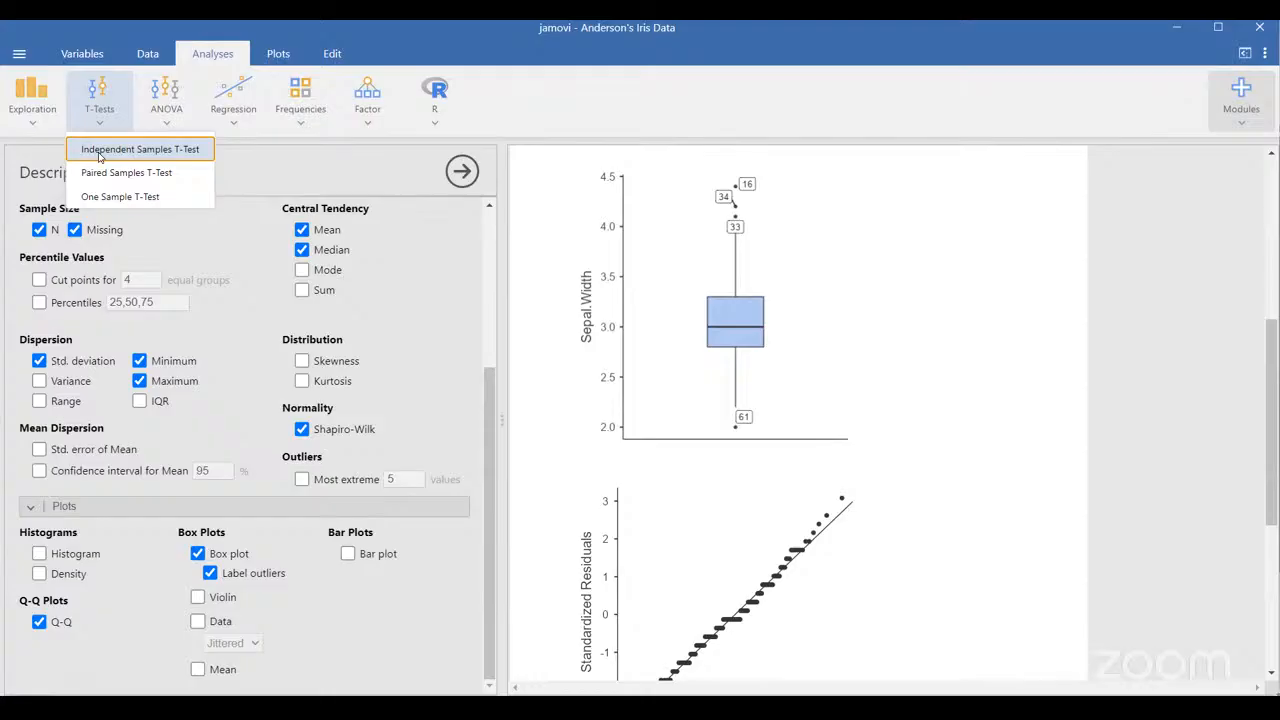
left_click(175, 122)
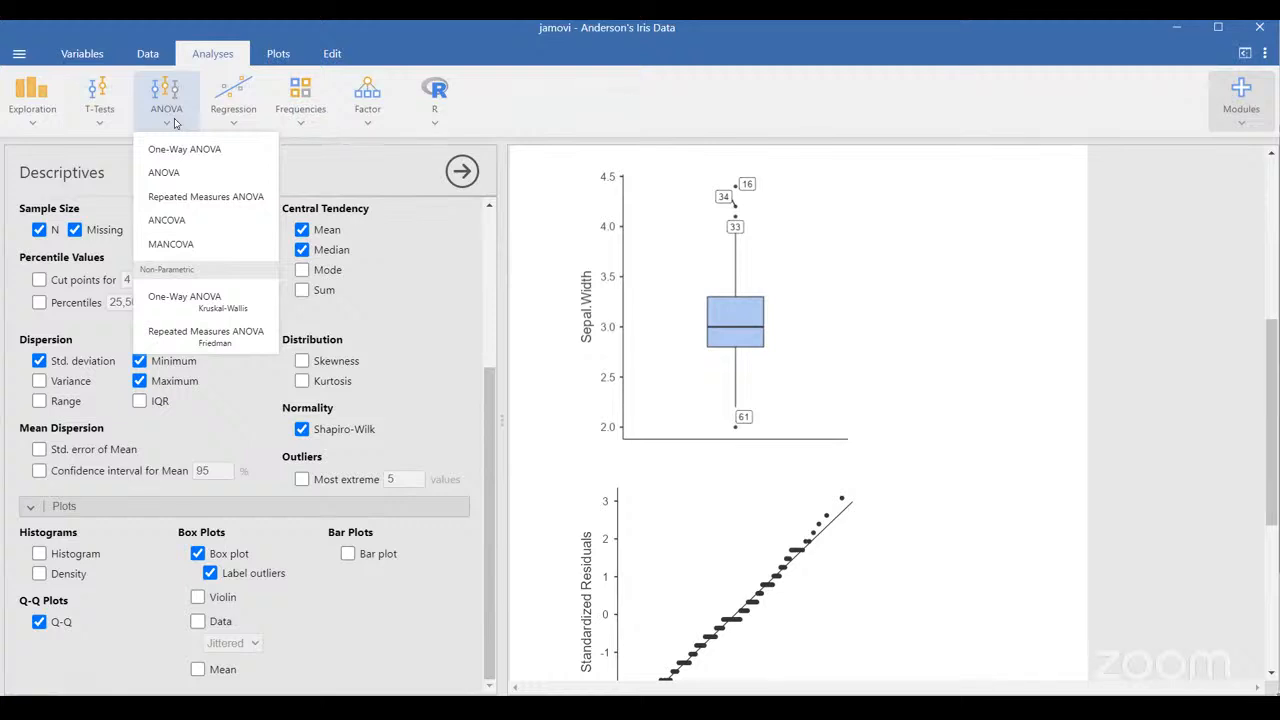
left_click(166, 173)
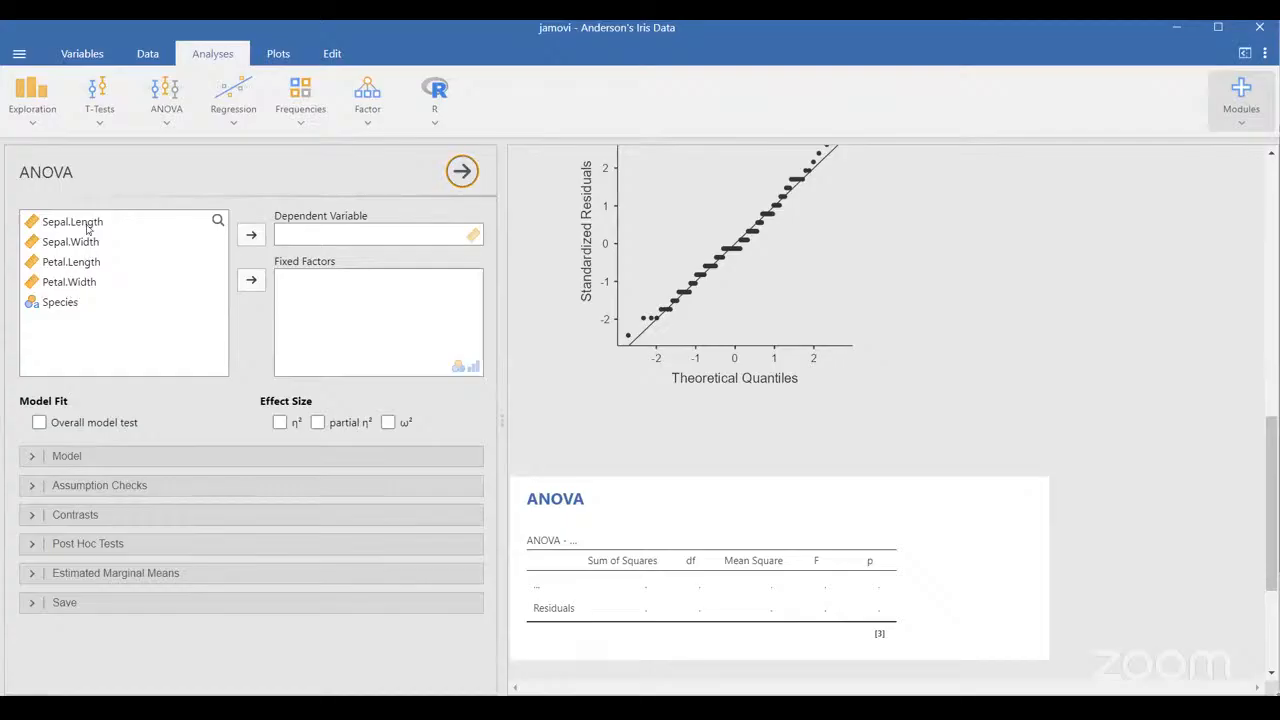
left_click(164, 224)
left_click(251, 238)
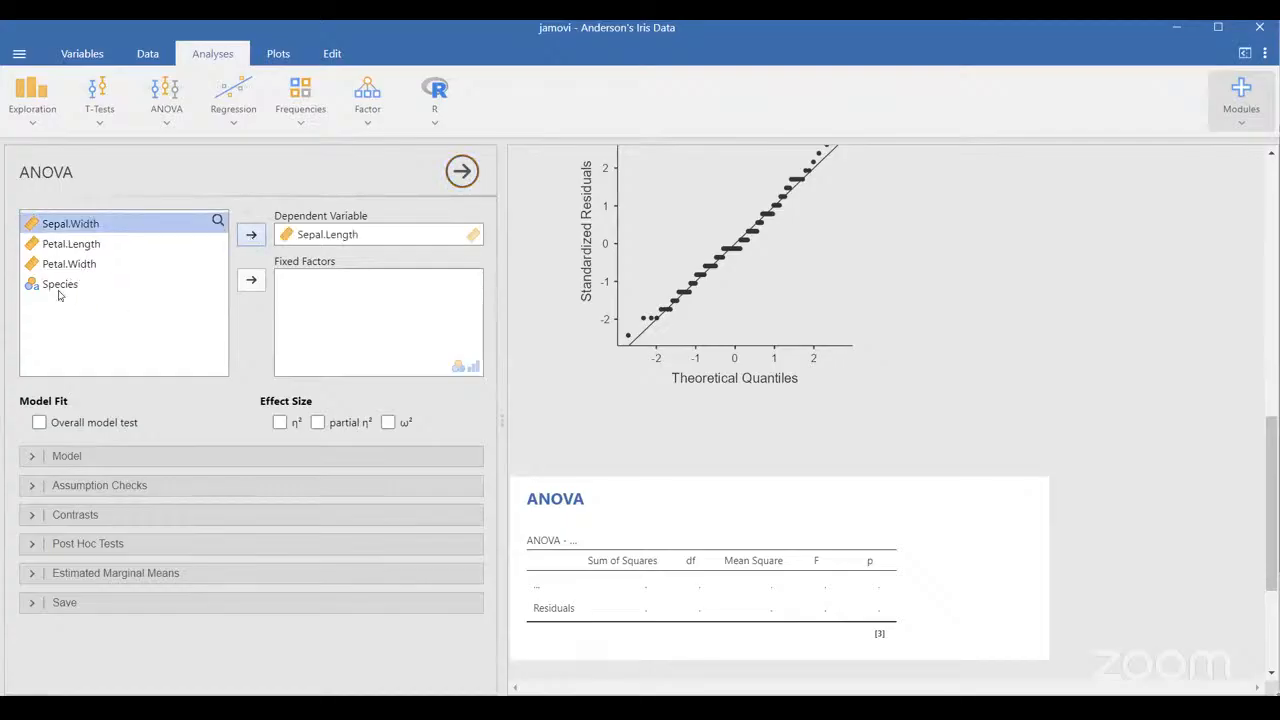
left_click(58, 286)
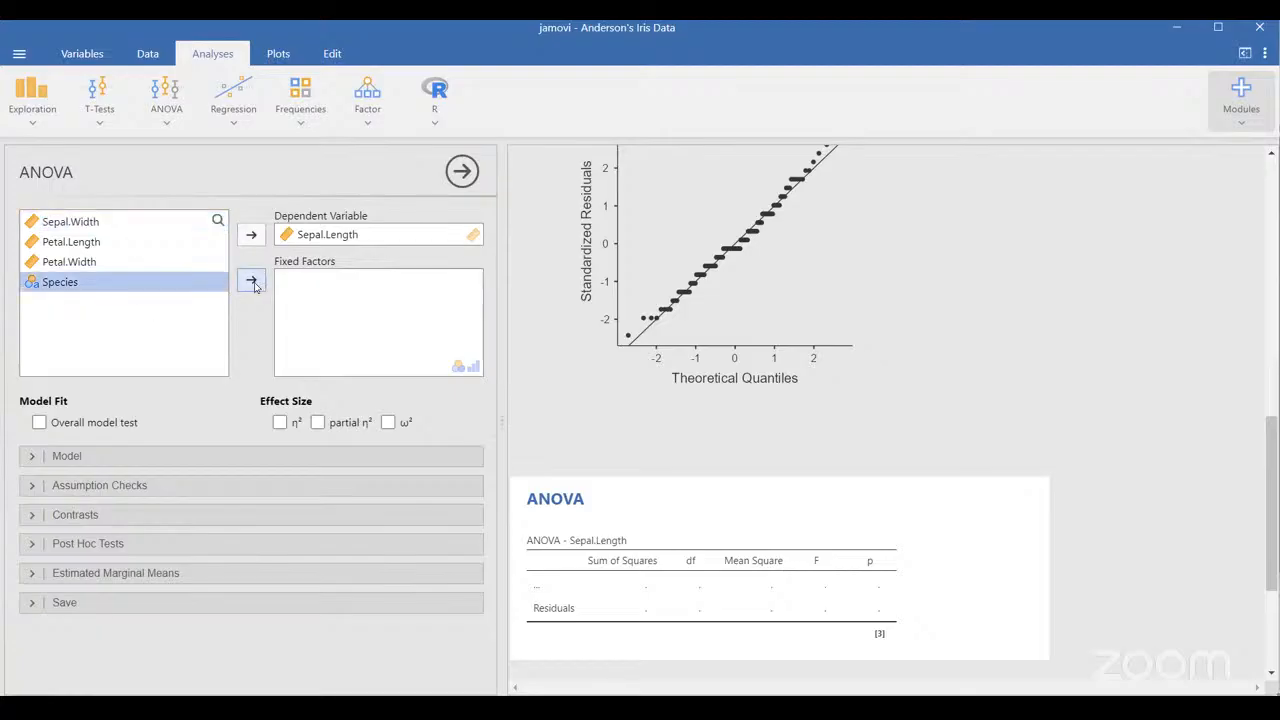
left_click(251, 281)
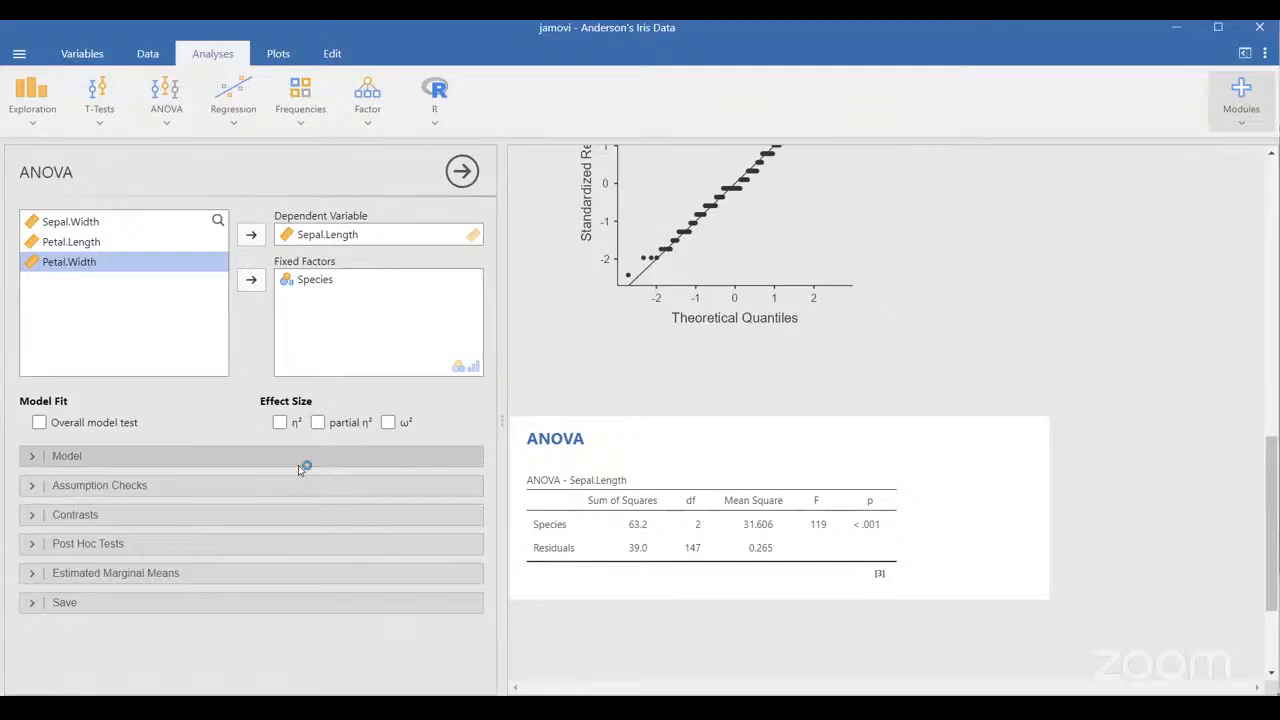
Add Tukey post hoc comparisons for Species, including Cohen's d with its 95% confidence interval
left_click(168, 548)
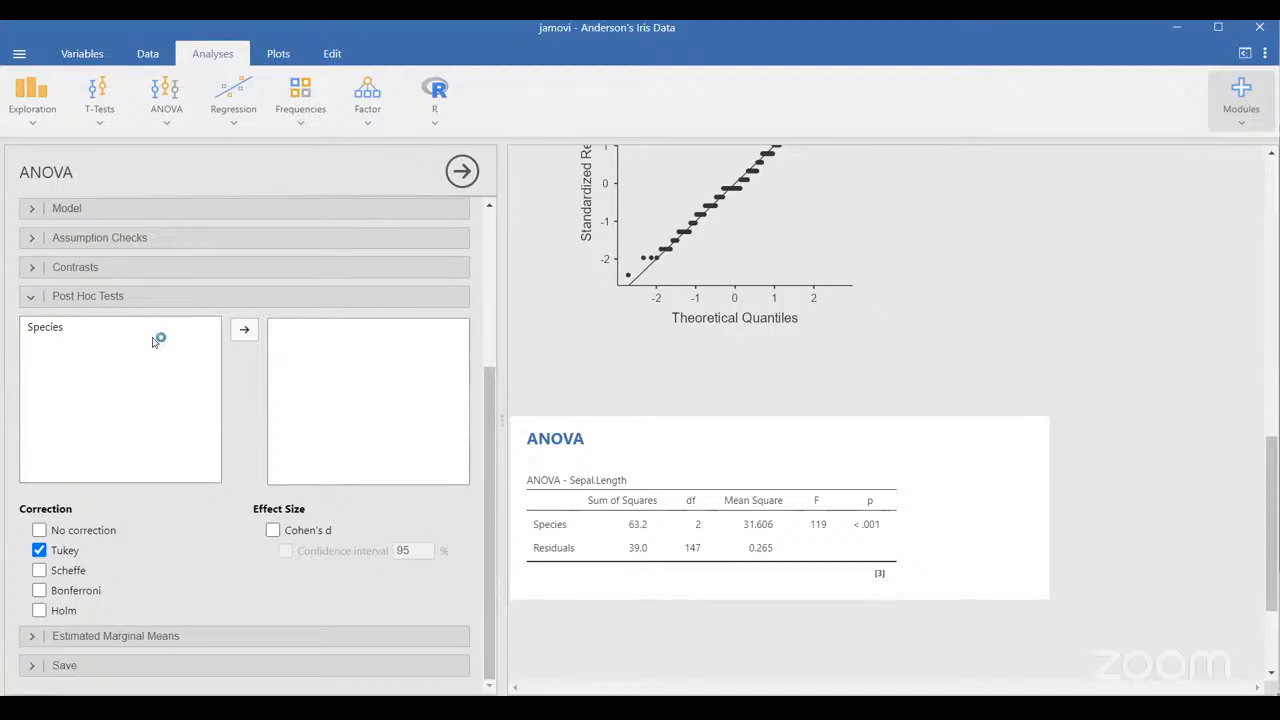
left_click(108, 327)
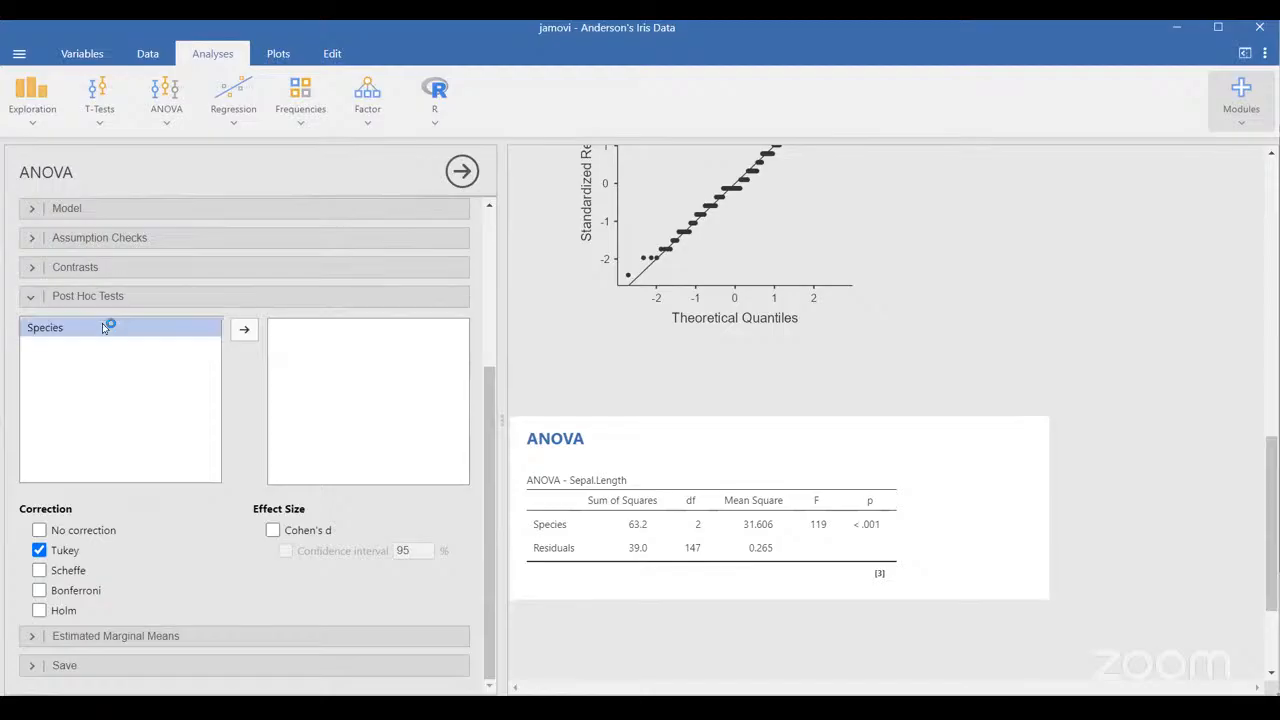
left_click(245, 330)
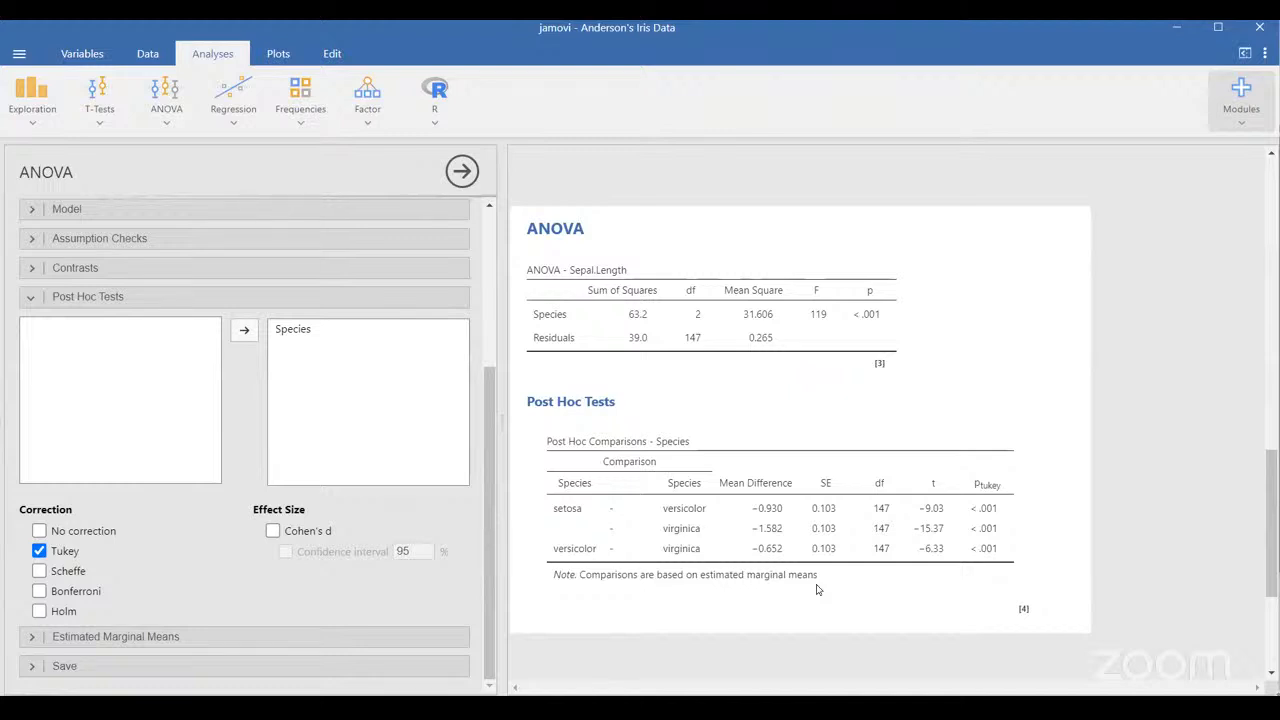
left_click(272, 531)
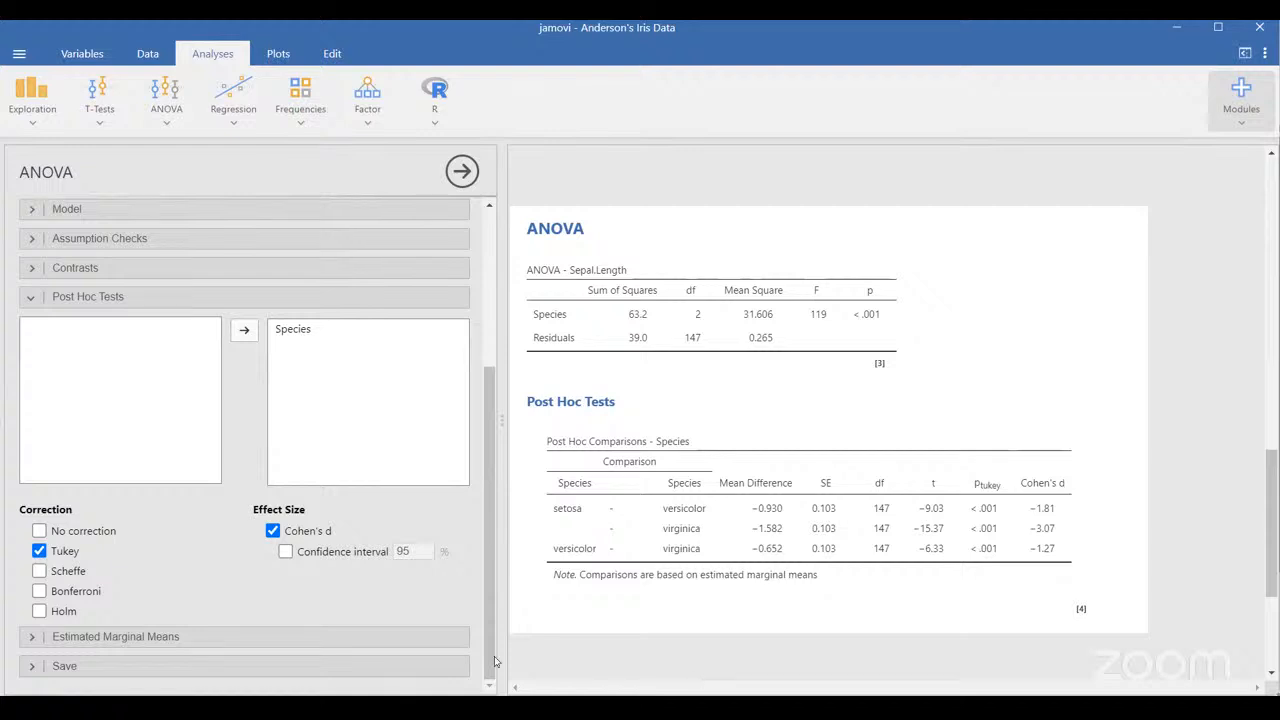
left_click(293, 555)
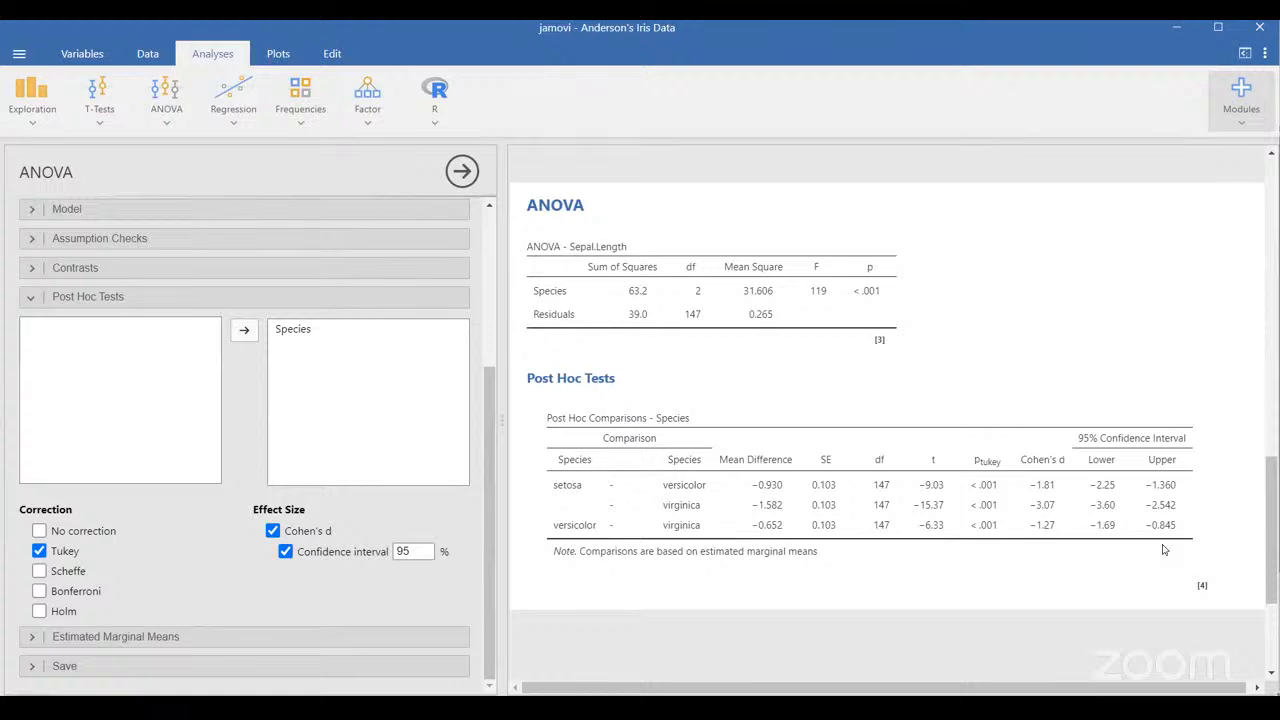
Add a Q-Q plot of the residuals to the ANOVA as an assumption check
left_click(95, 240)
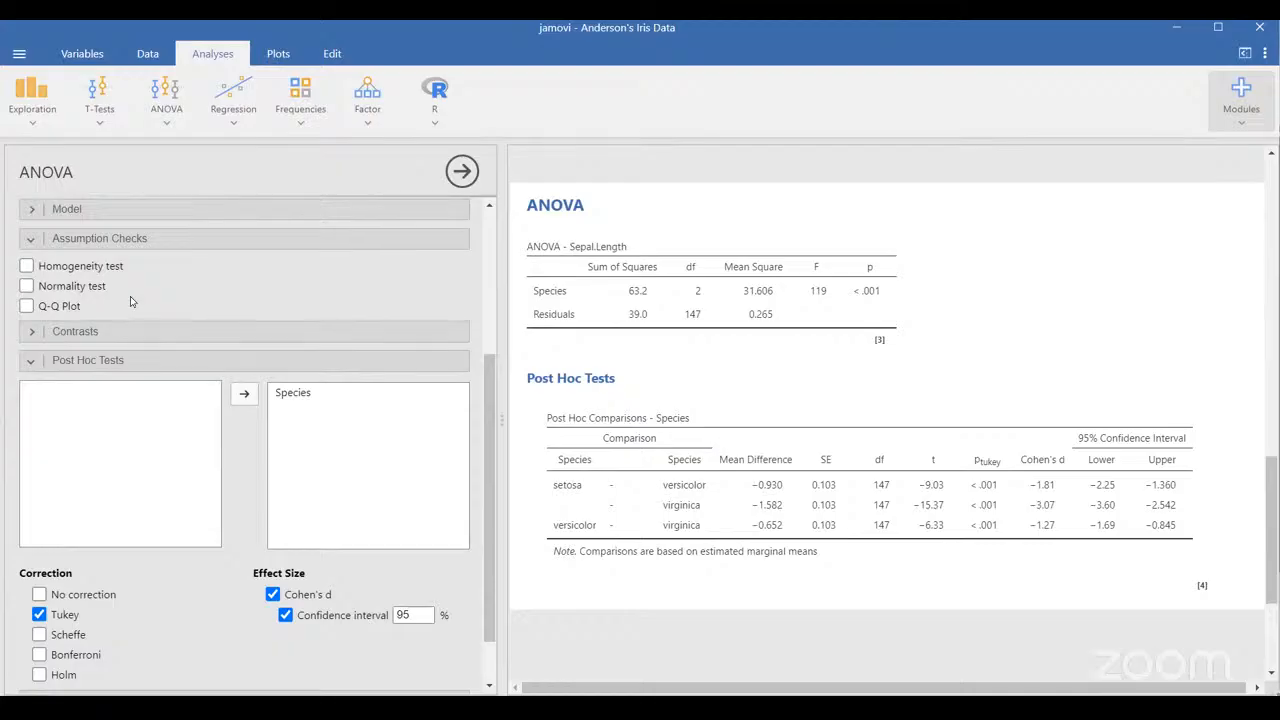
left_click(27, 306)
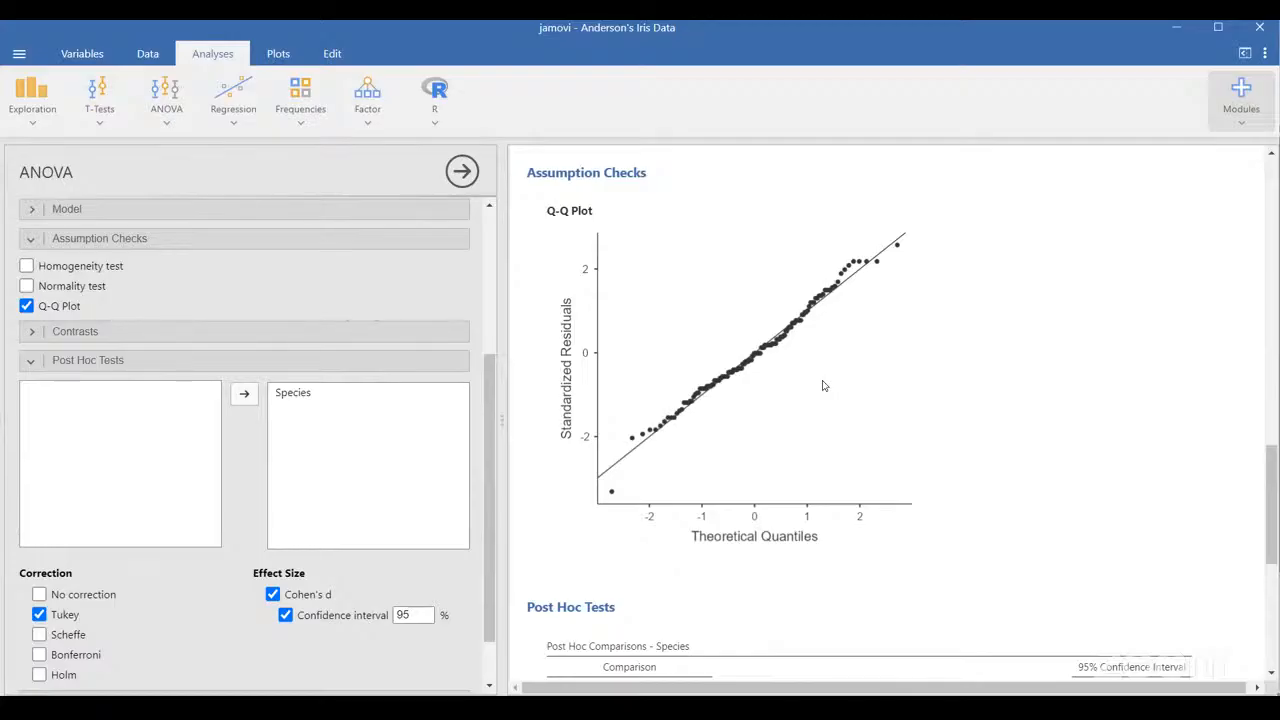
Add the normality test and the homogeneity test to the ANOVA's assumption checks
left_click(28, 286)
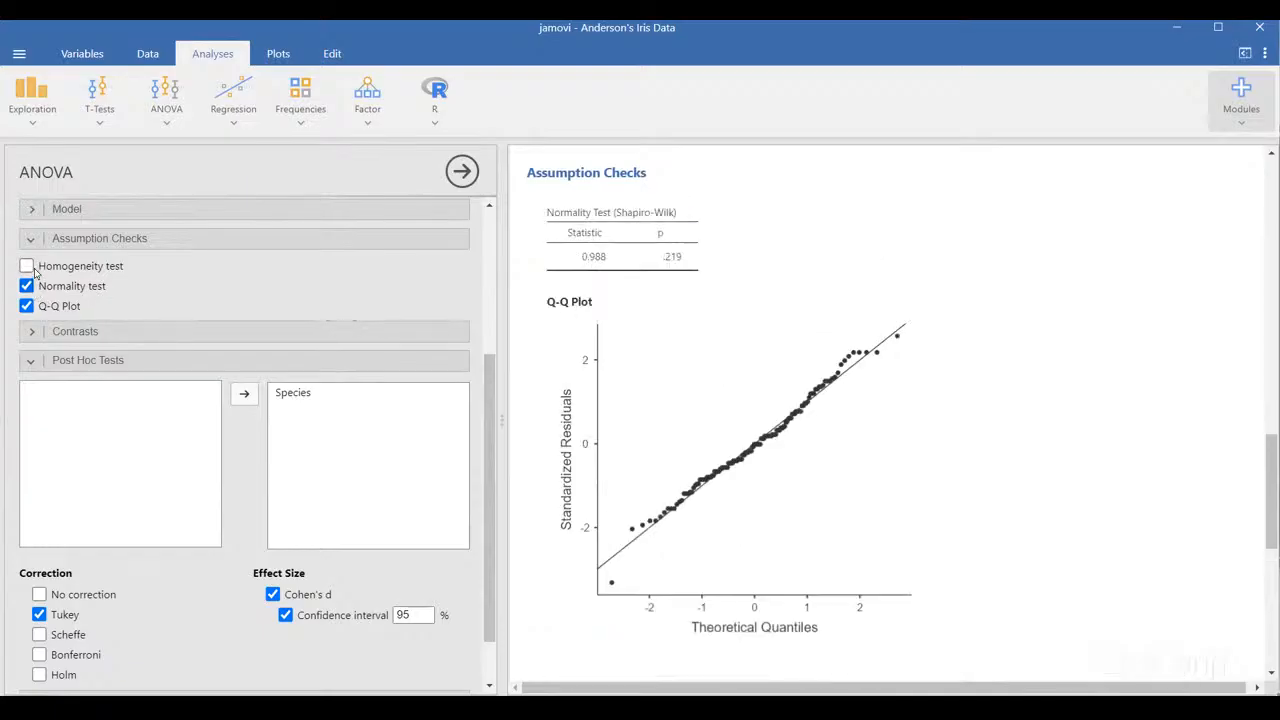
left_click(27, 266)
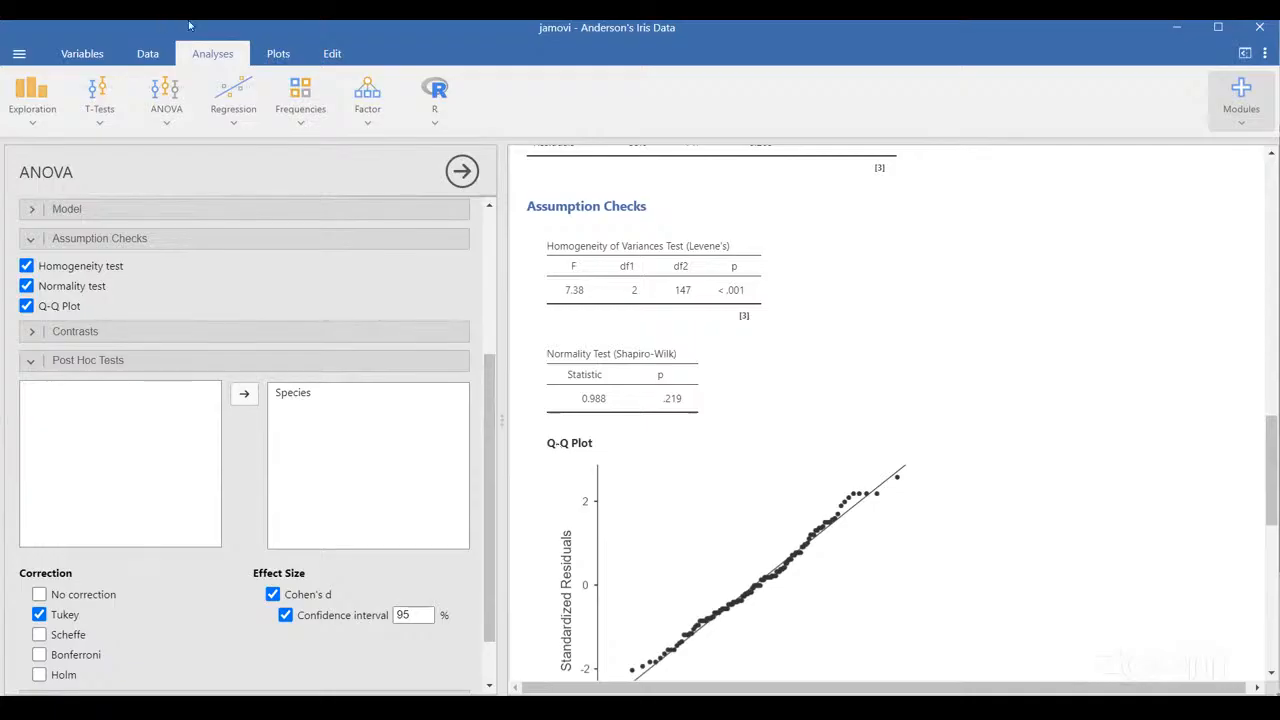
left_click(82, 55)
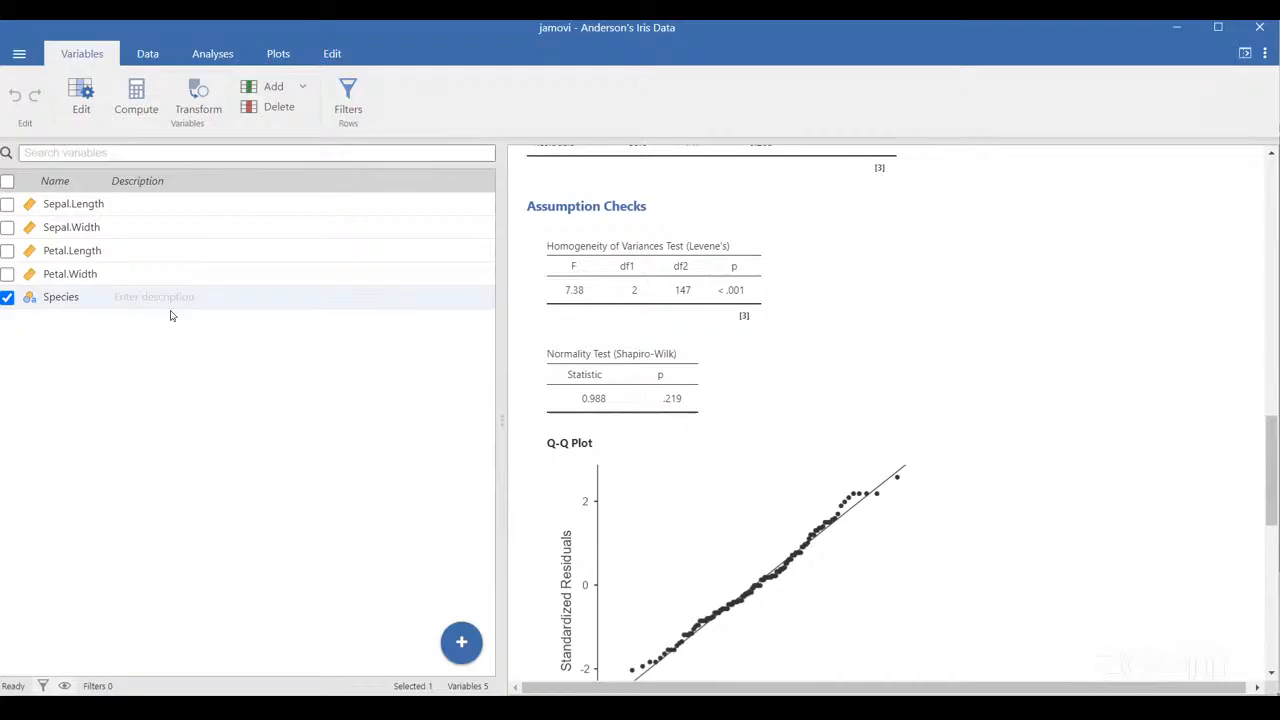
left_click(20, 55)
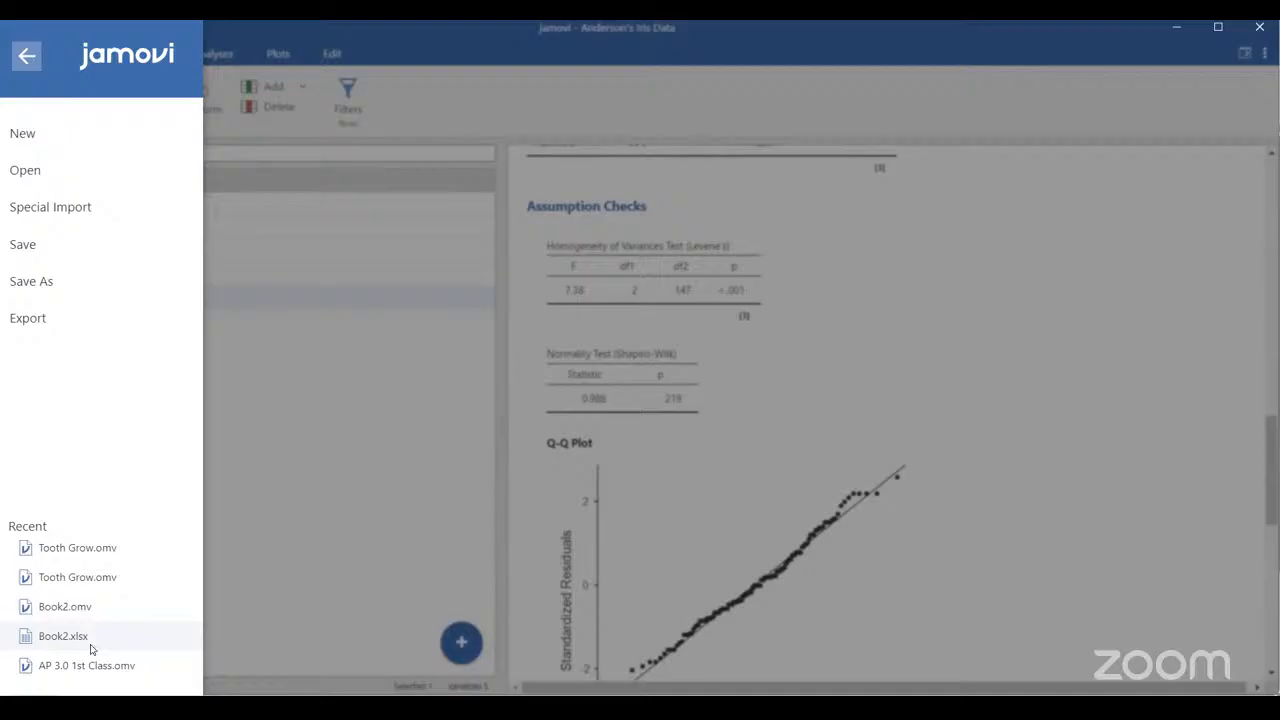
left_click(70, 175)
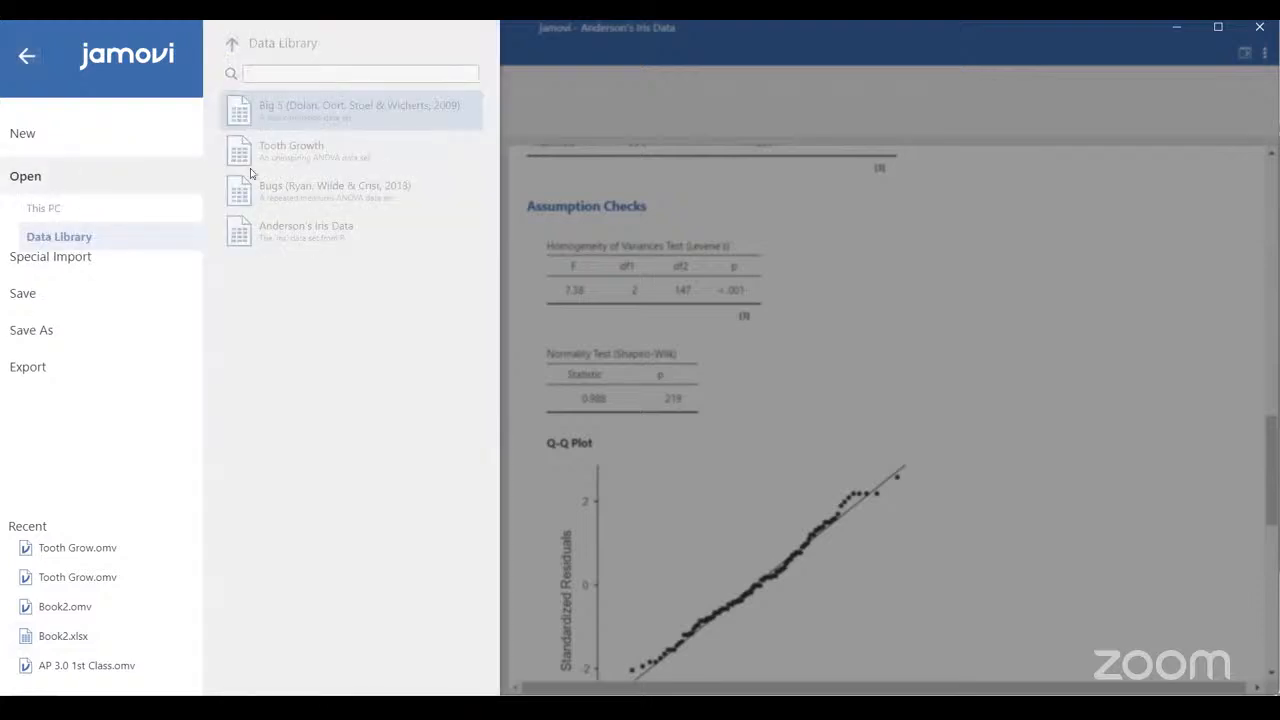
left_click(1214, 28)
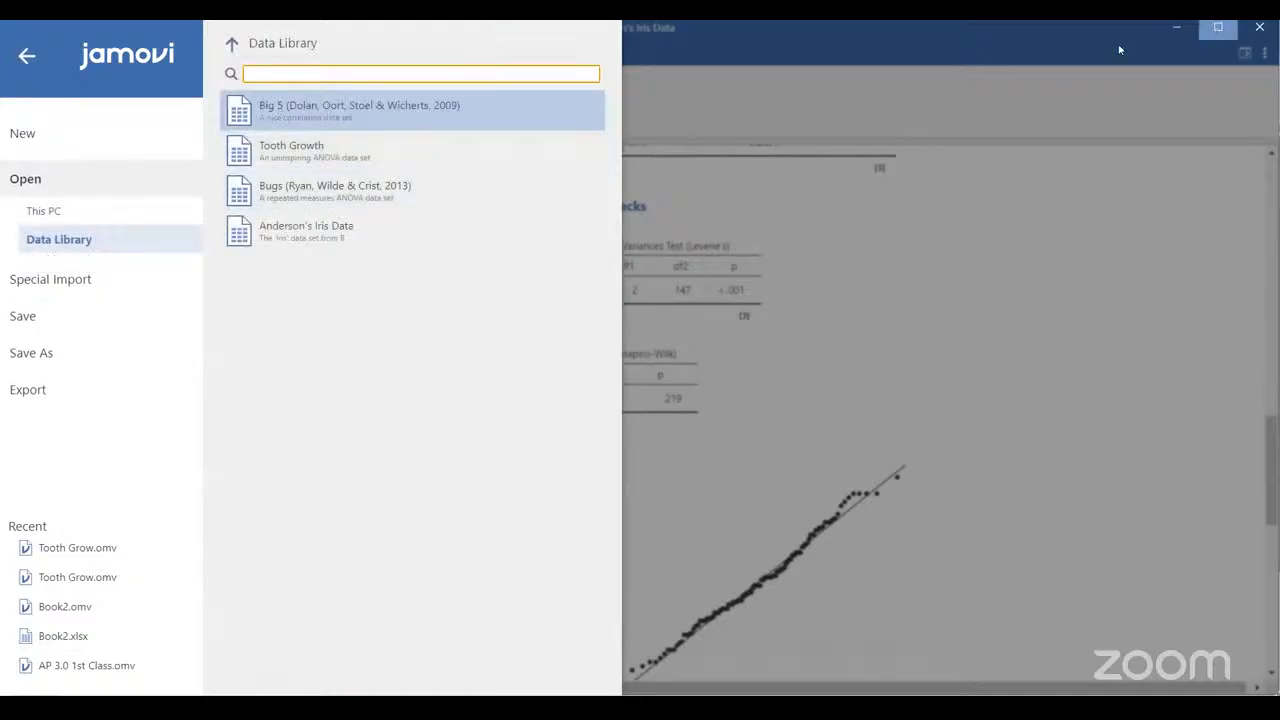
left_click(1113, 48)
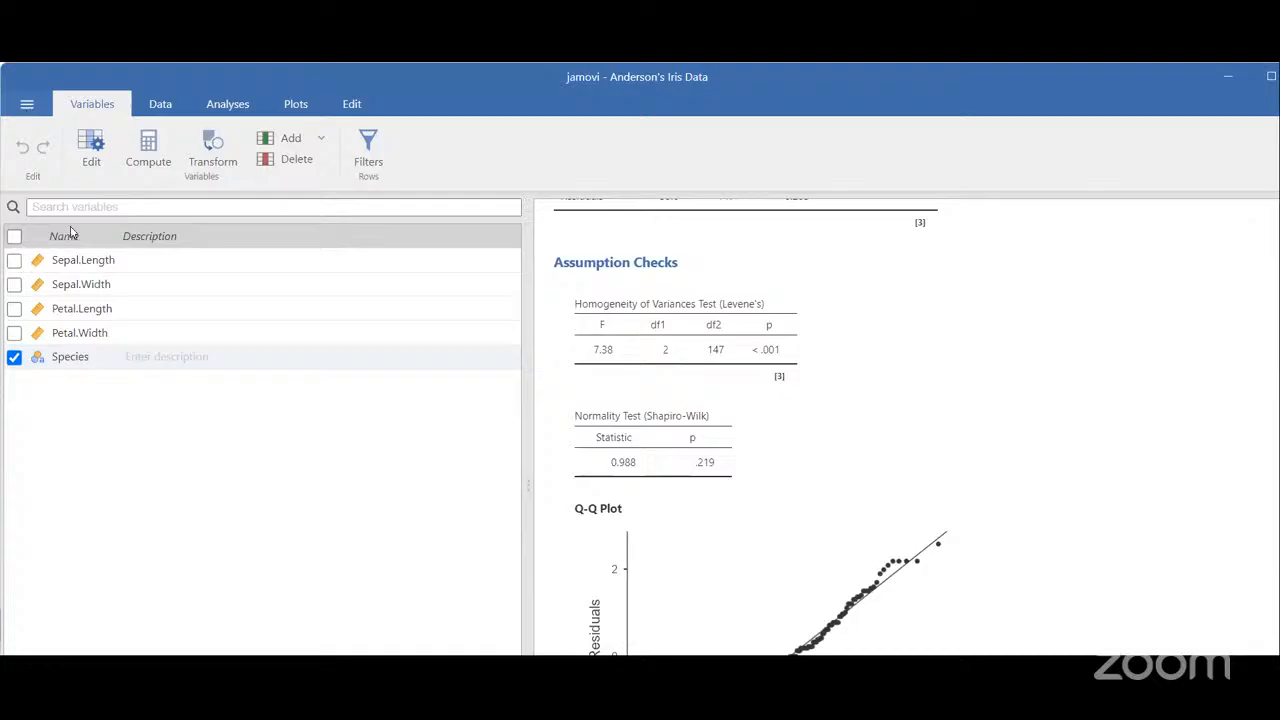
Search the Downloads folder on this PC for "boo" and open Book2.xlsx
left_click(26, 62)
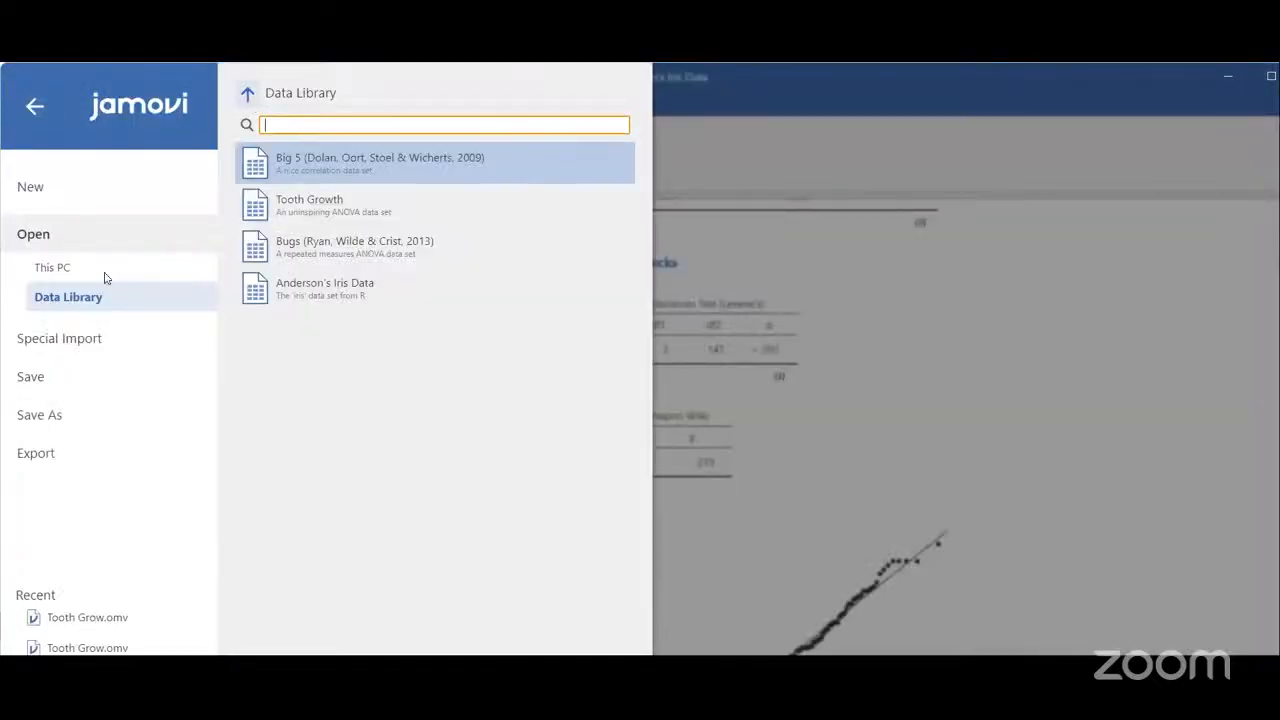
left_click(105, 277)
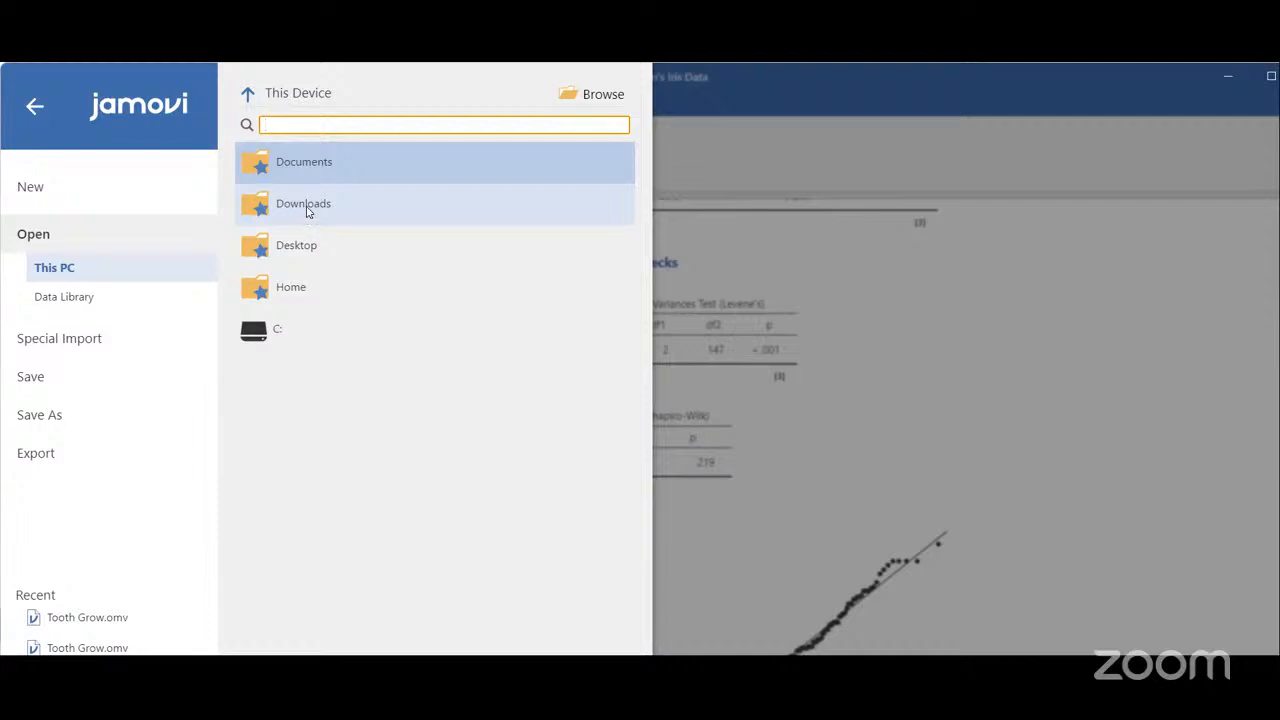
double_click(307, 210)
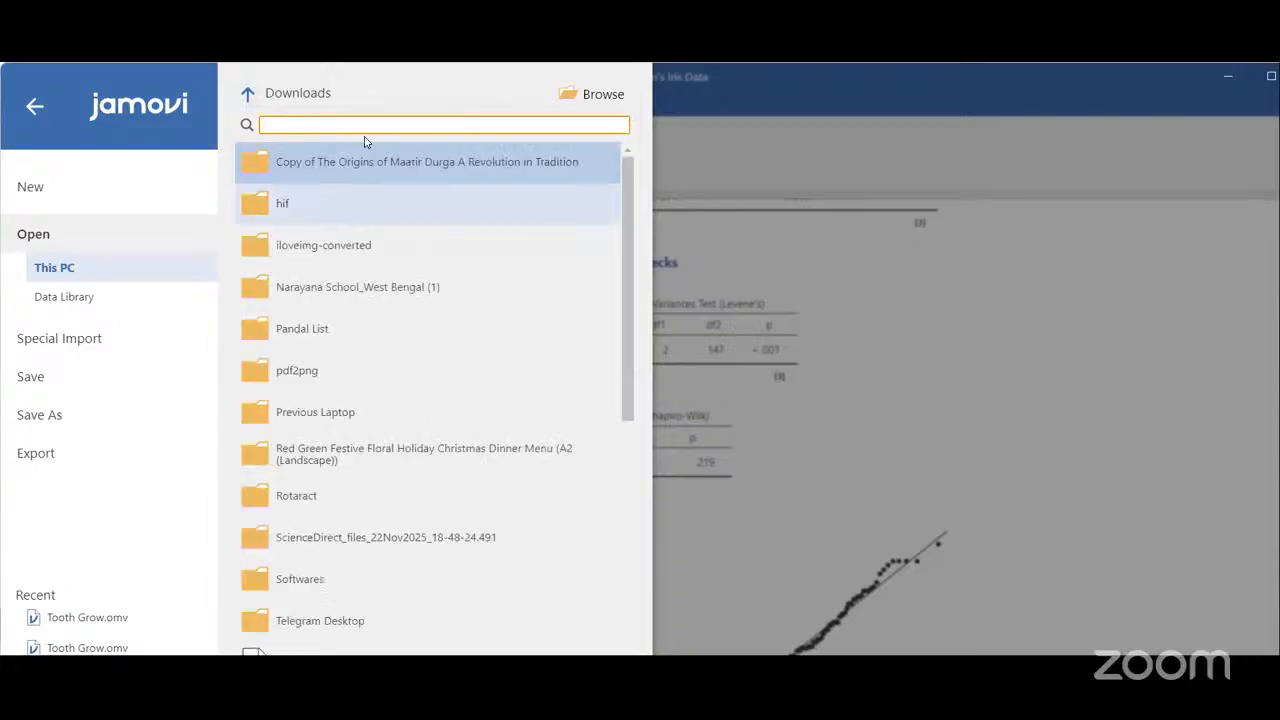
type("boo")
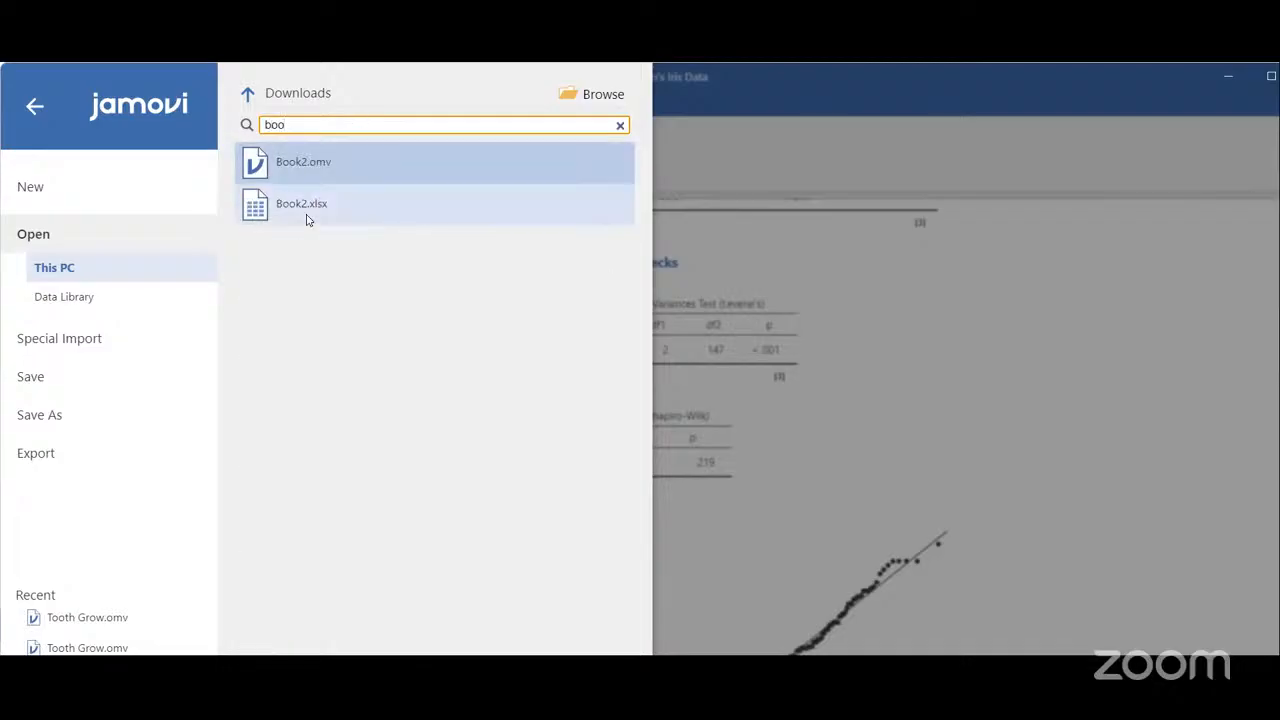
left_click(308, 220)
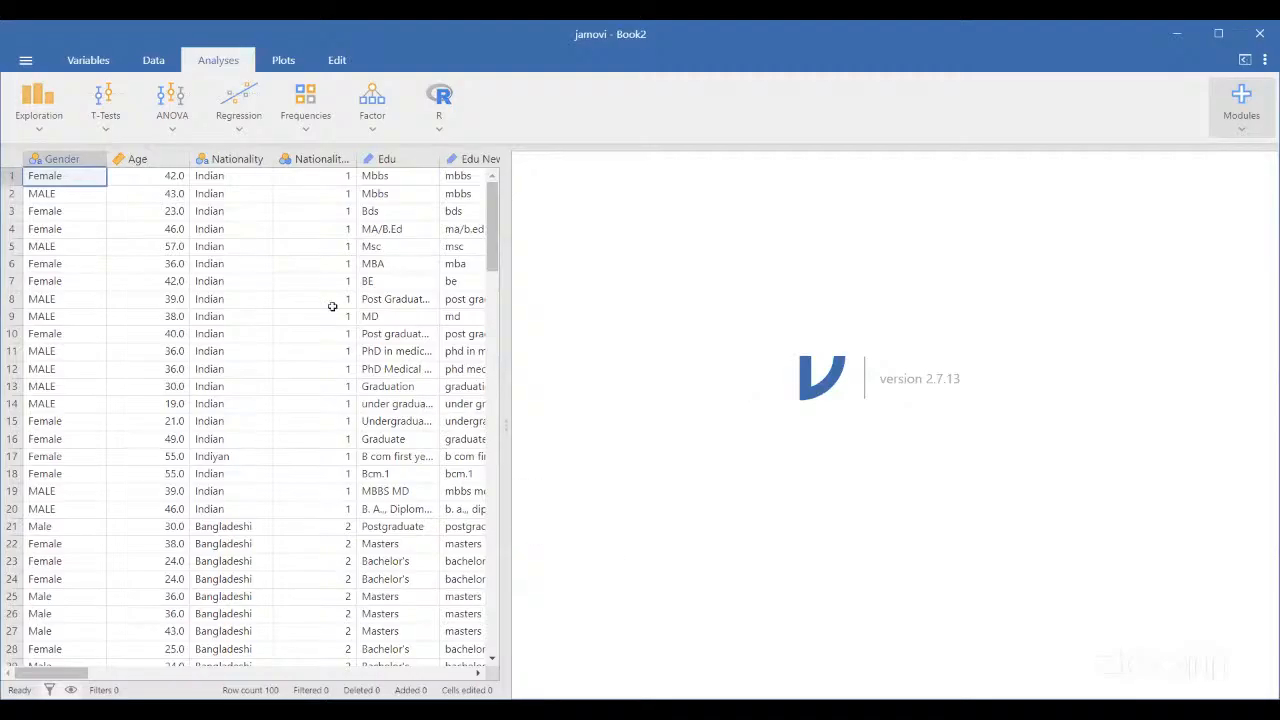
Search the Downloads folder for "book" and open the matching Book2 file again
left_click(27, 62)
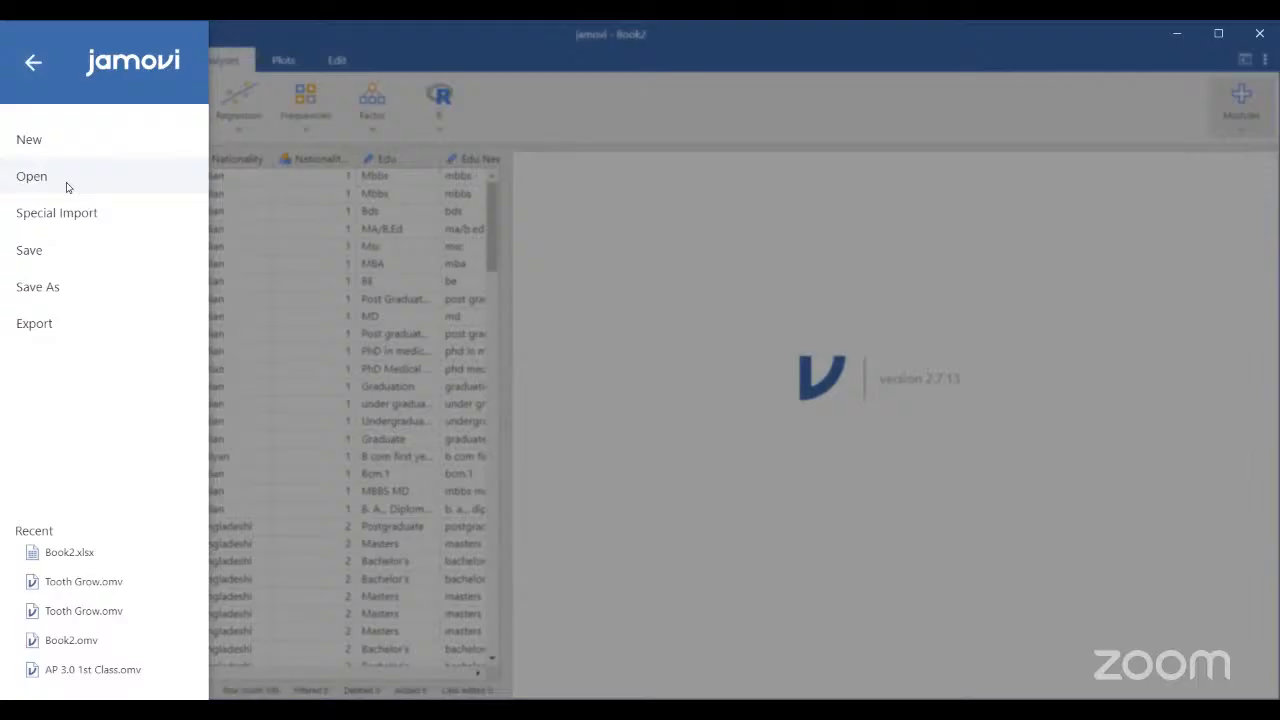
left_click(68, 187)
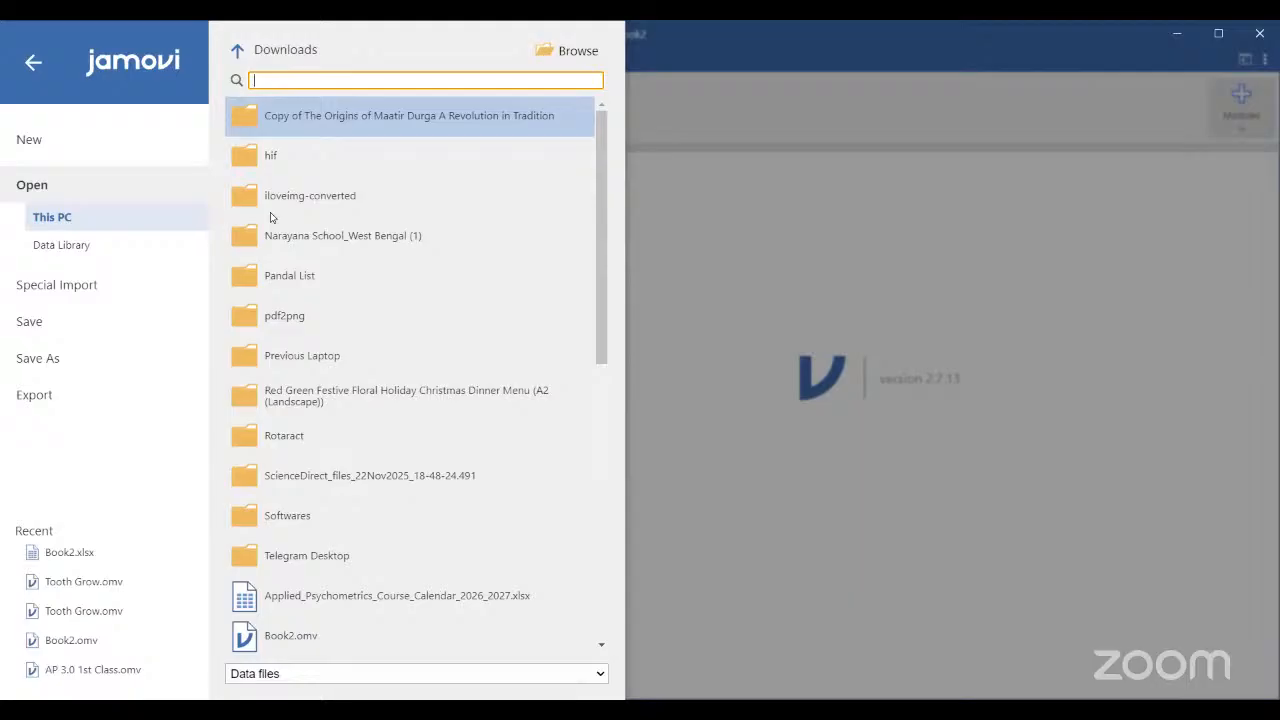
type("book")
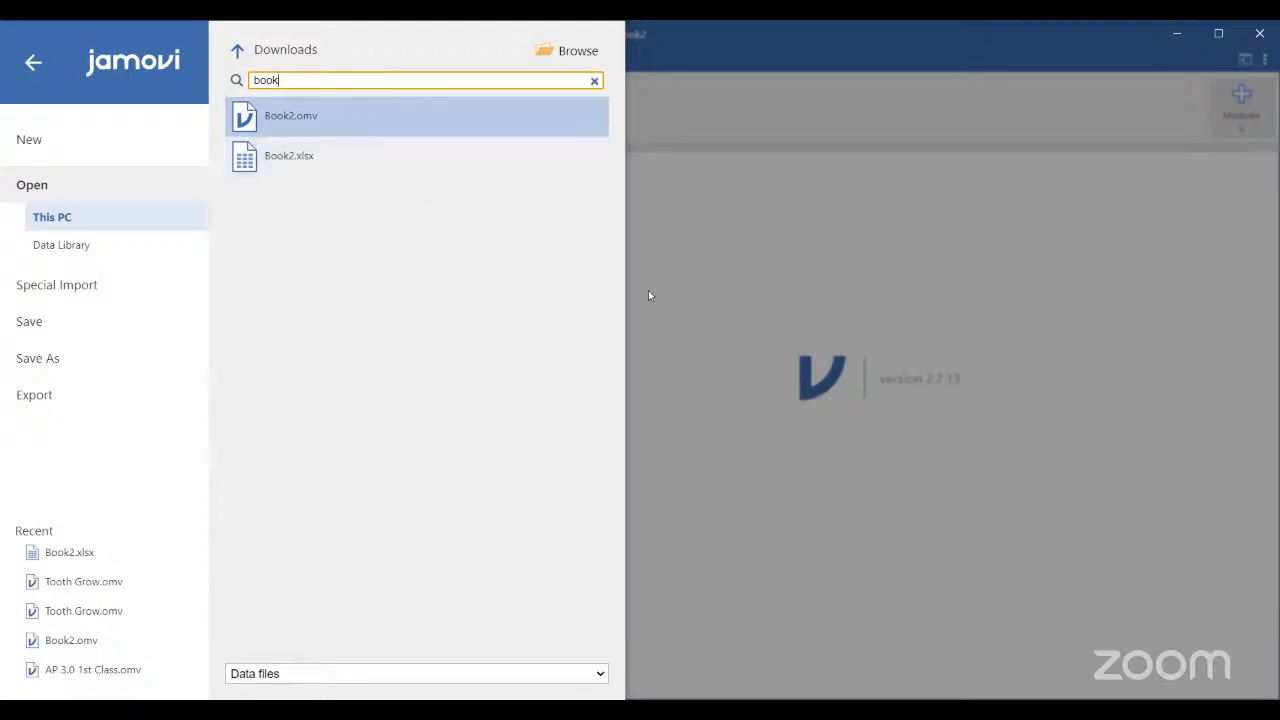
key("Return")
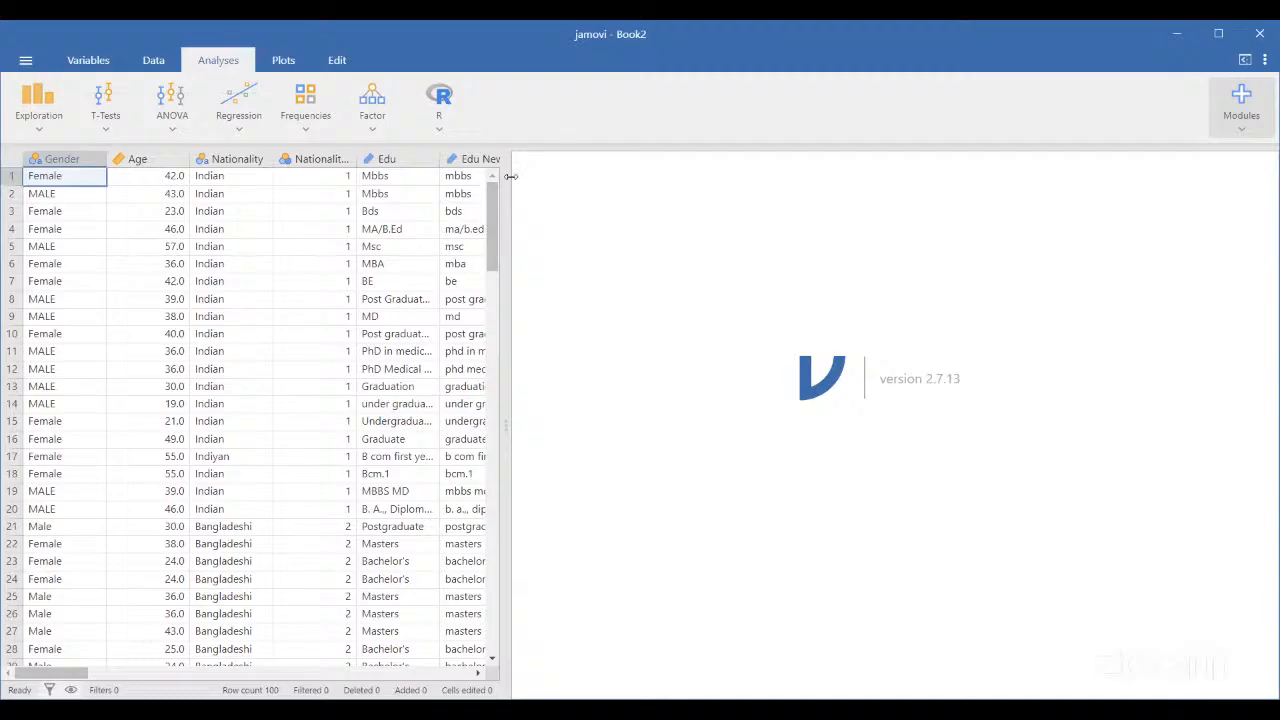
Widen the data area and look through the Book2 rows, including the nationality and education columns with their codes
left_click_drag(510, 176, 657, 190)
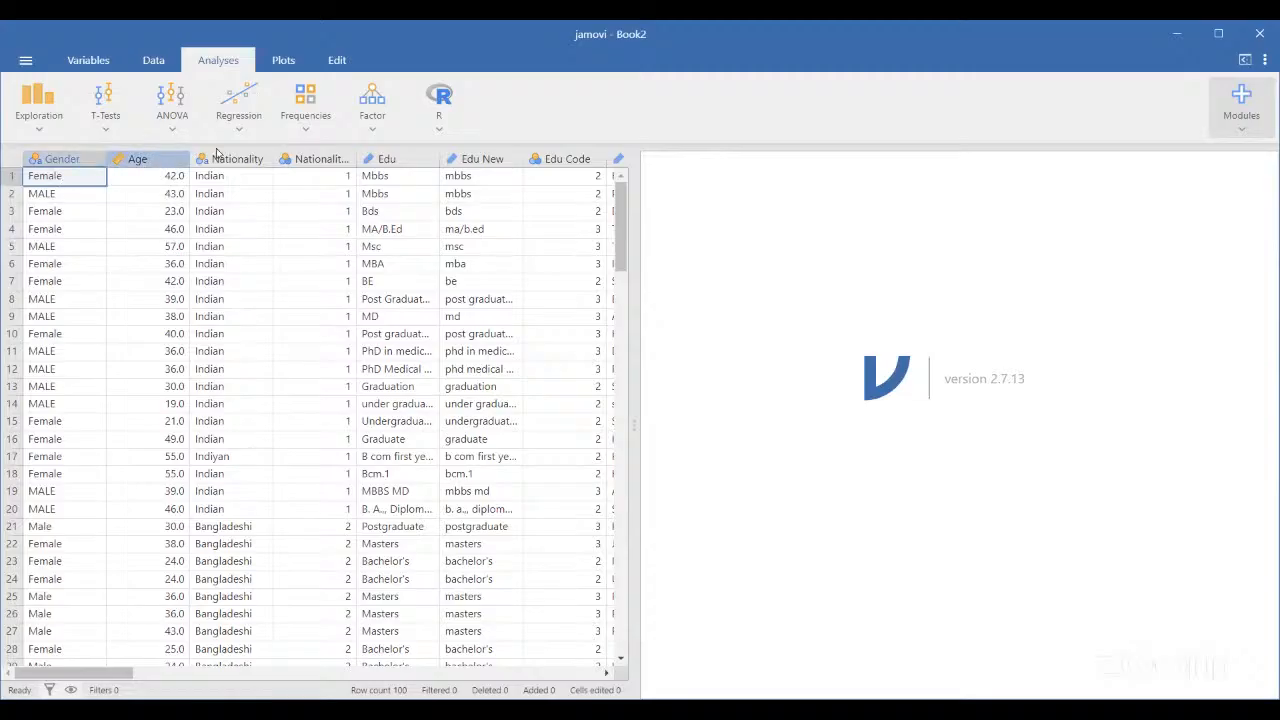
scroll(232, 392, "down", 4)
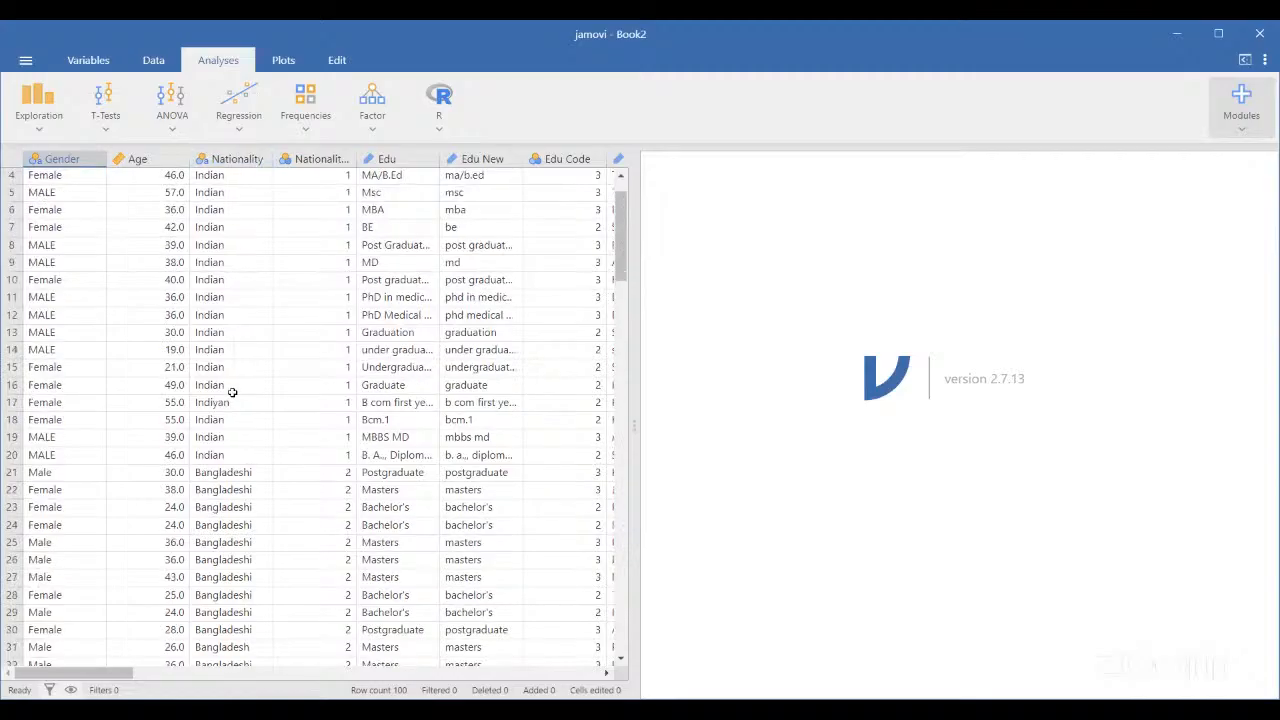
scroll(232, 392, "down", 20)
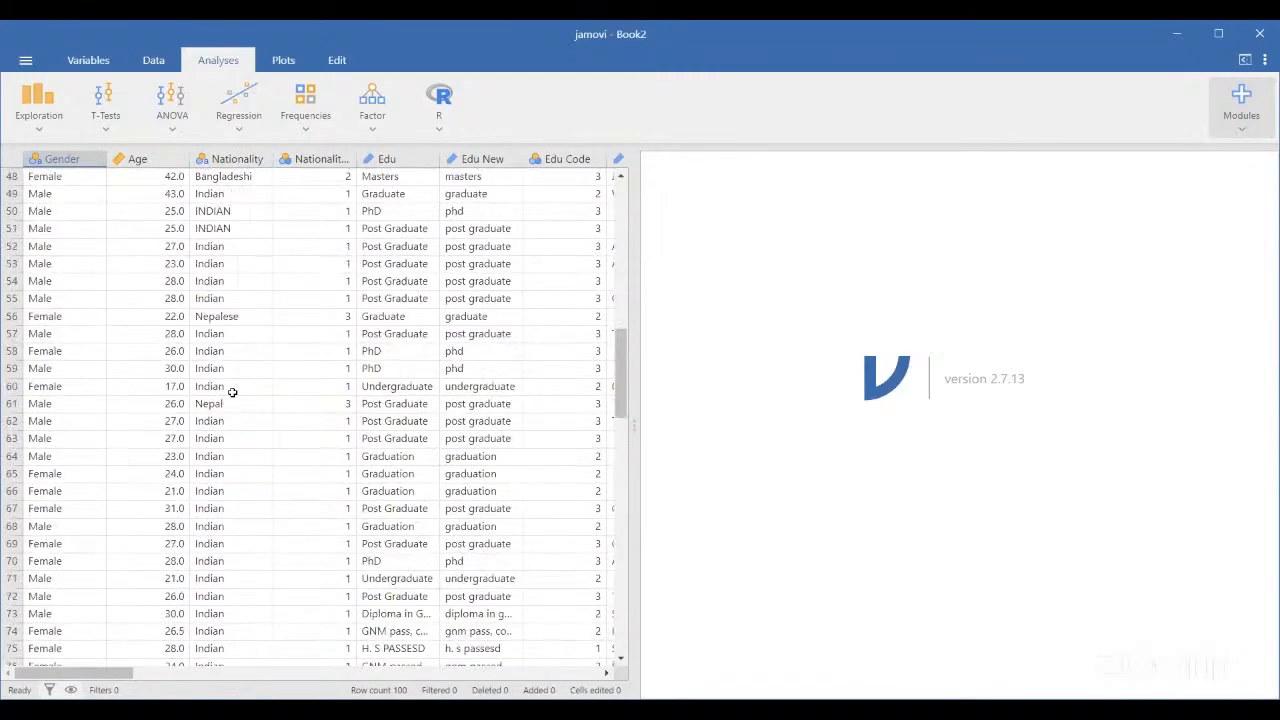
scroll(232, 392, "up", 5)
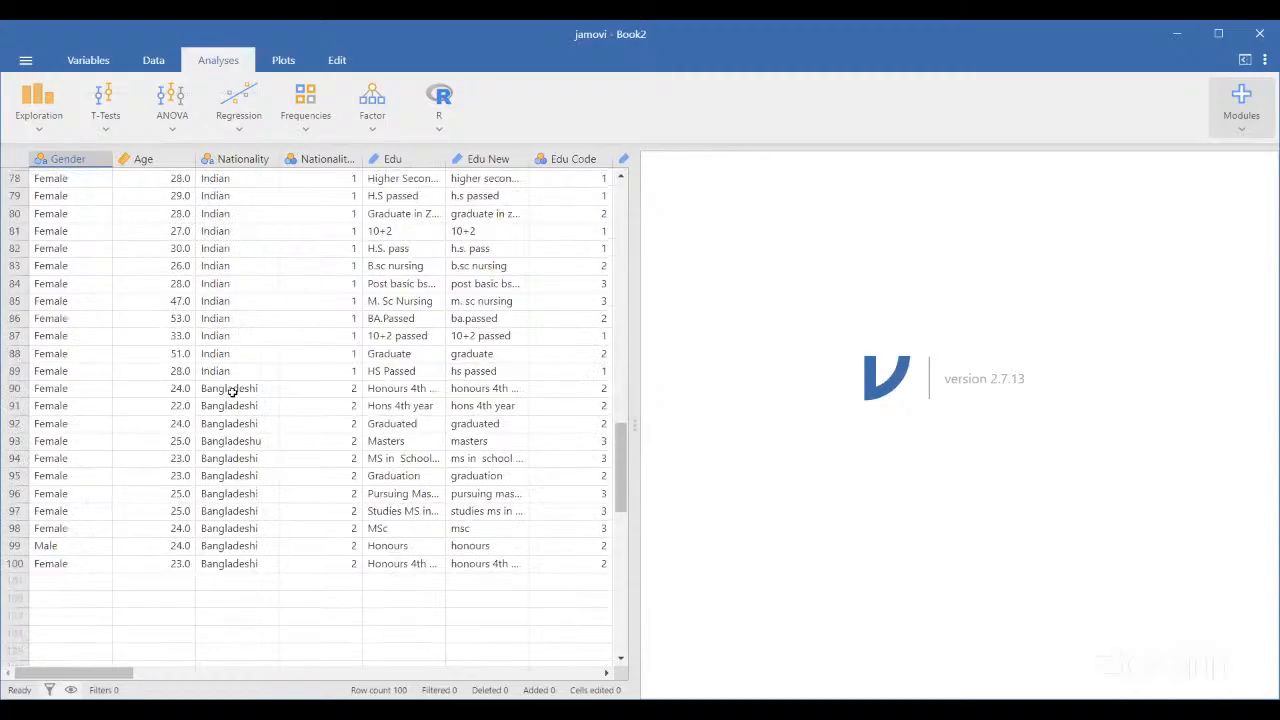
scroll(232, 392, "up", 2)
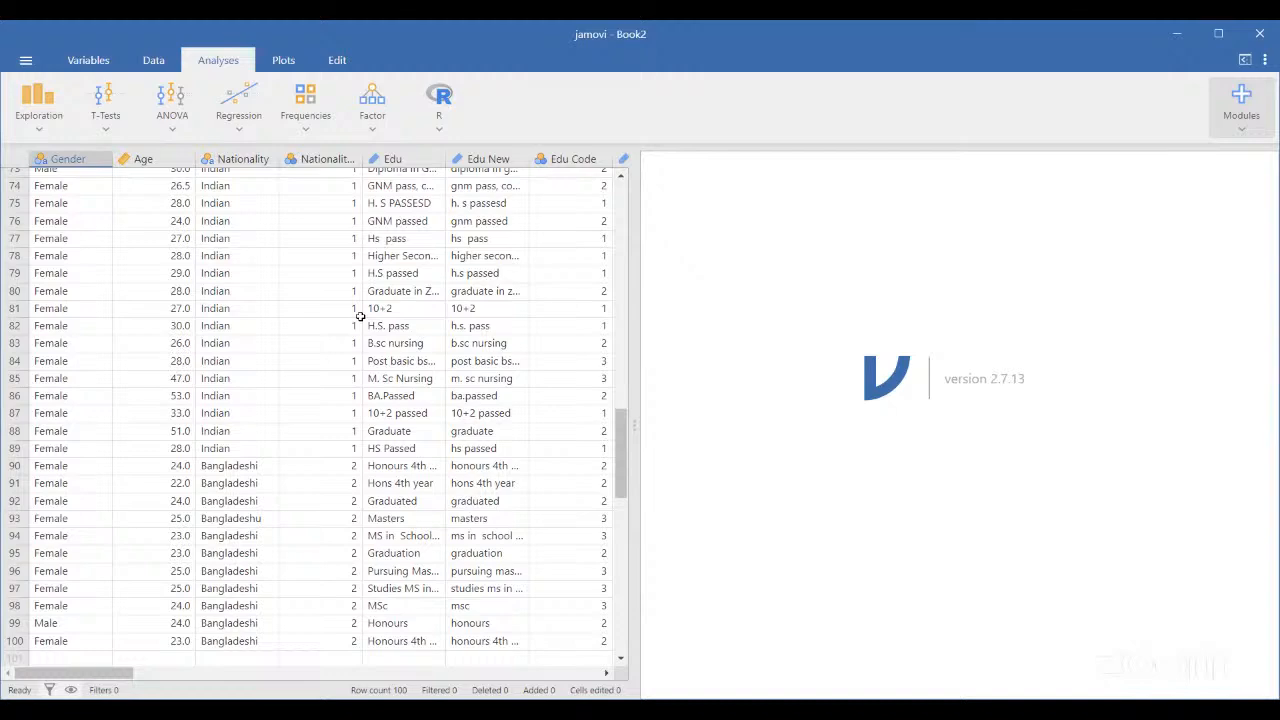
scroll(360, 316, "up", 3)
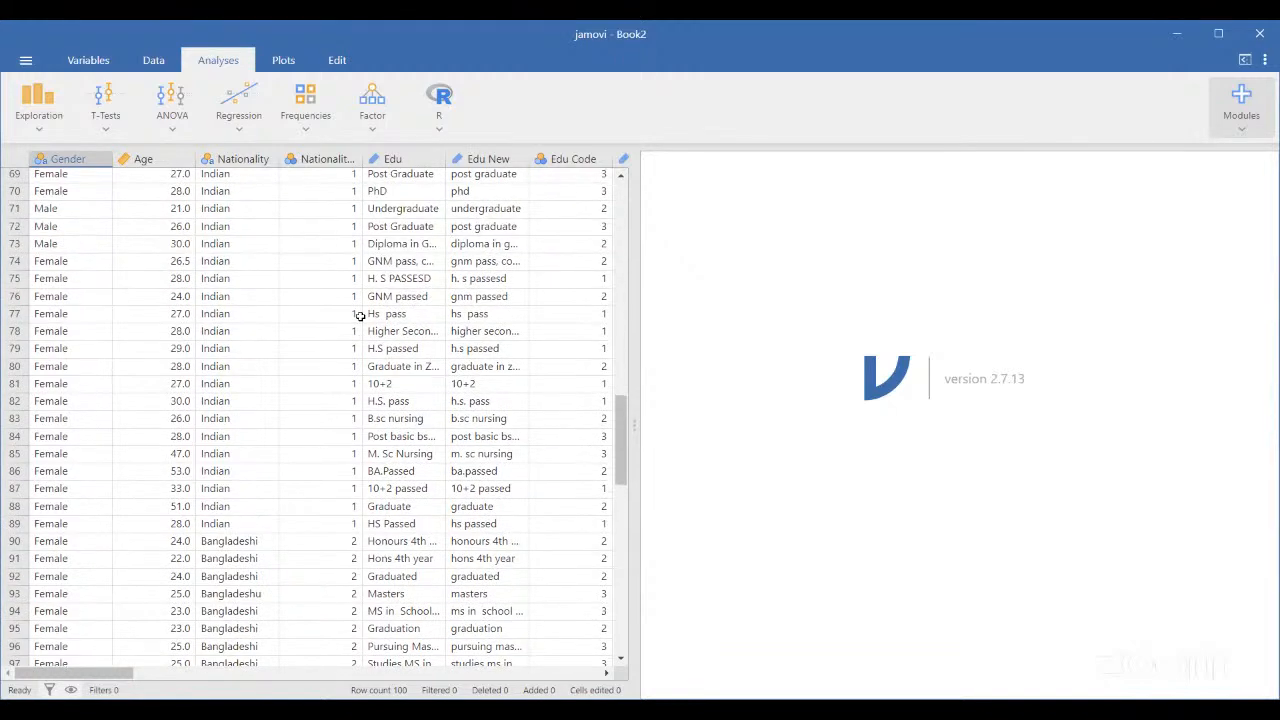
scroll(360, 316, "up", 1)
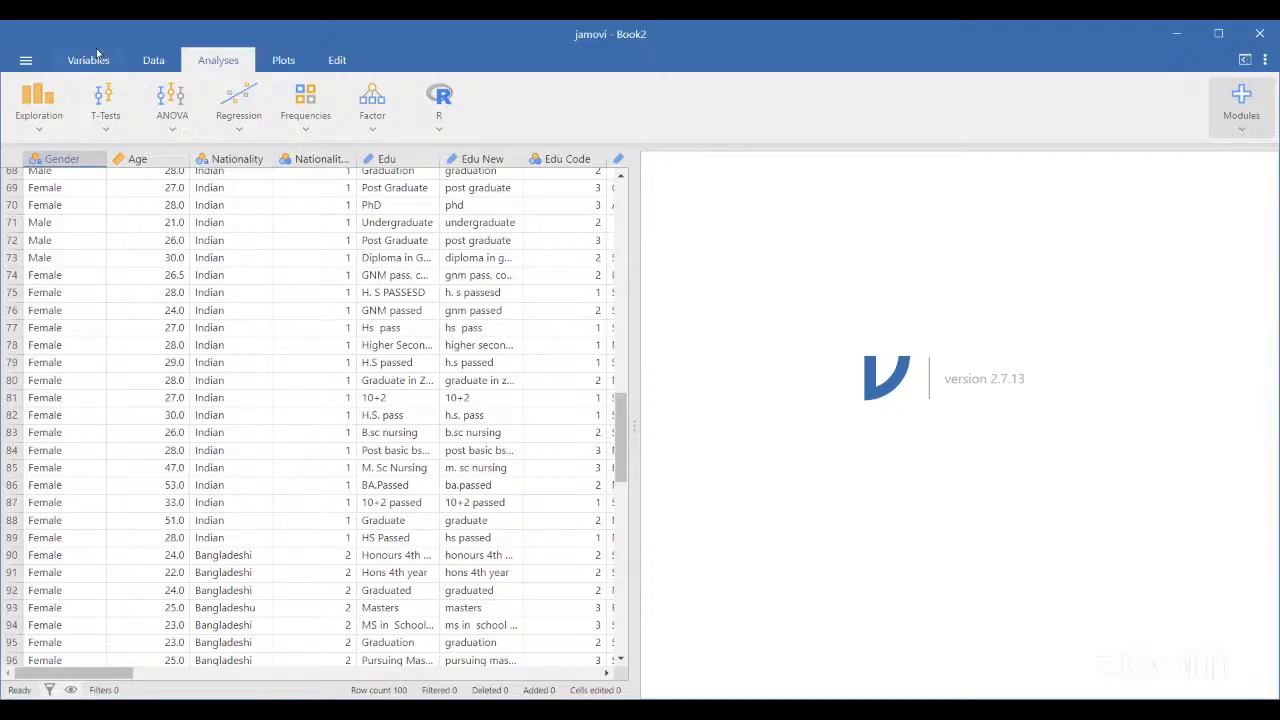
Review the full list of Book2 variables and their measure types
left_click(97, 55)
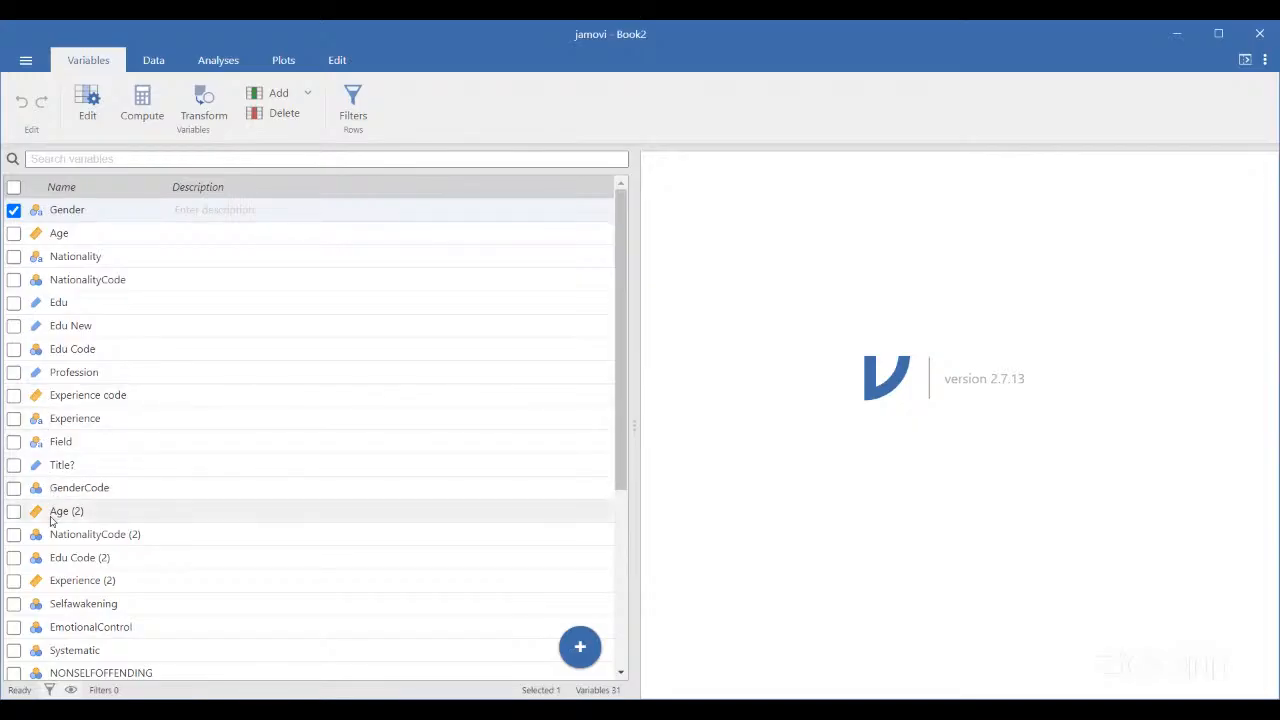
scroll(52, 585, "down", 5)
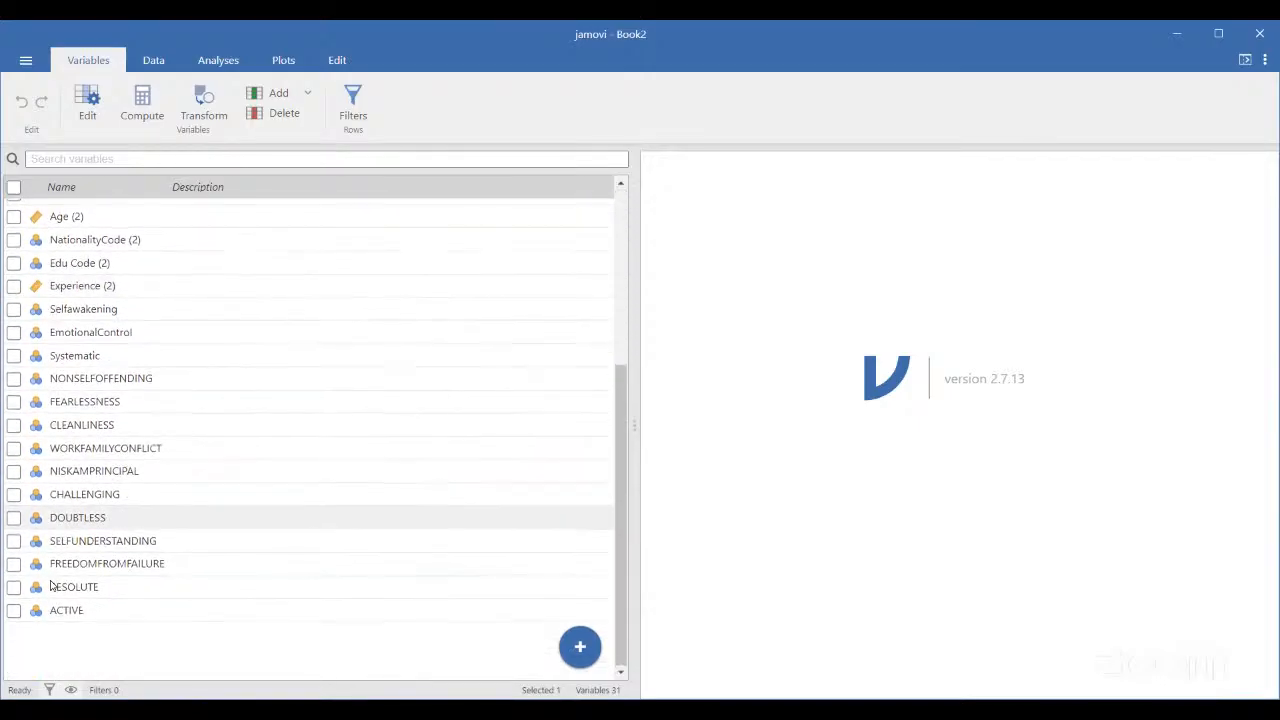
scroll(52, 585, "up", 4)
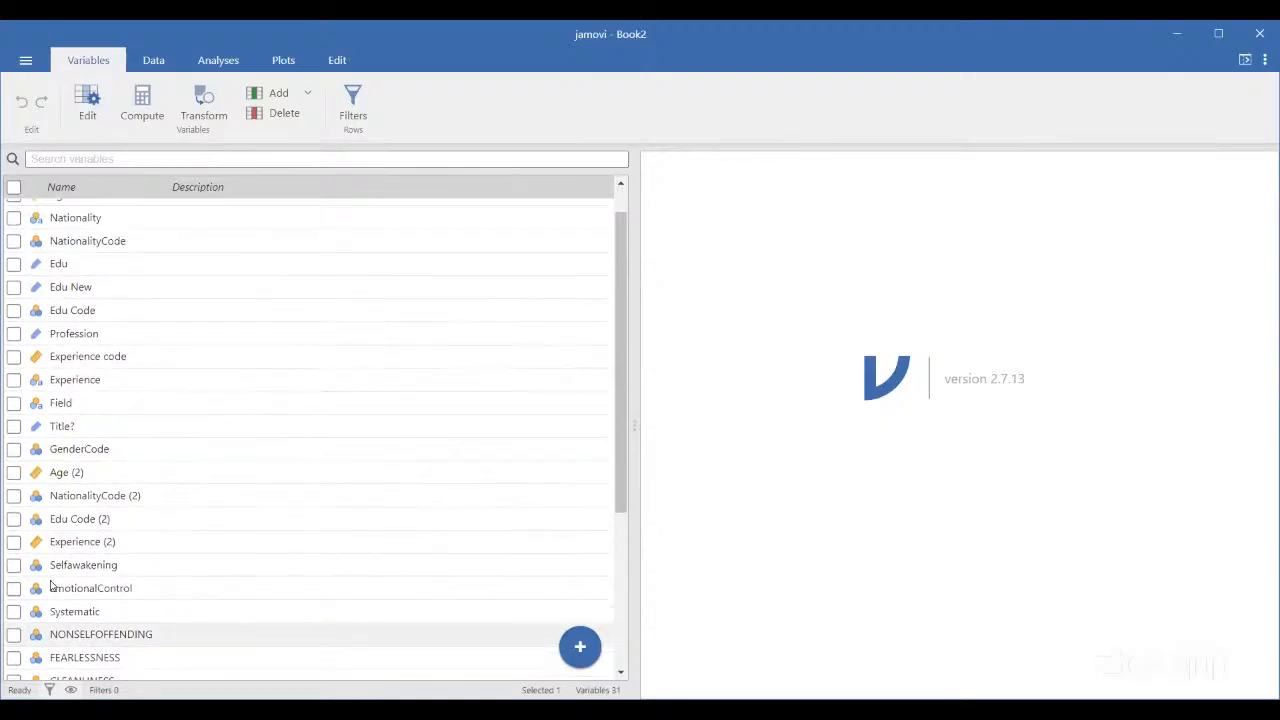
scroll(52, 585, "up", 1)
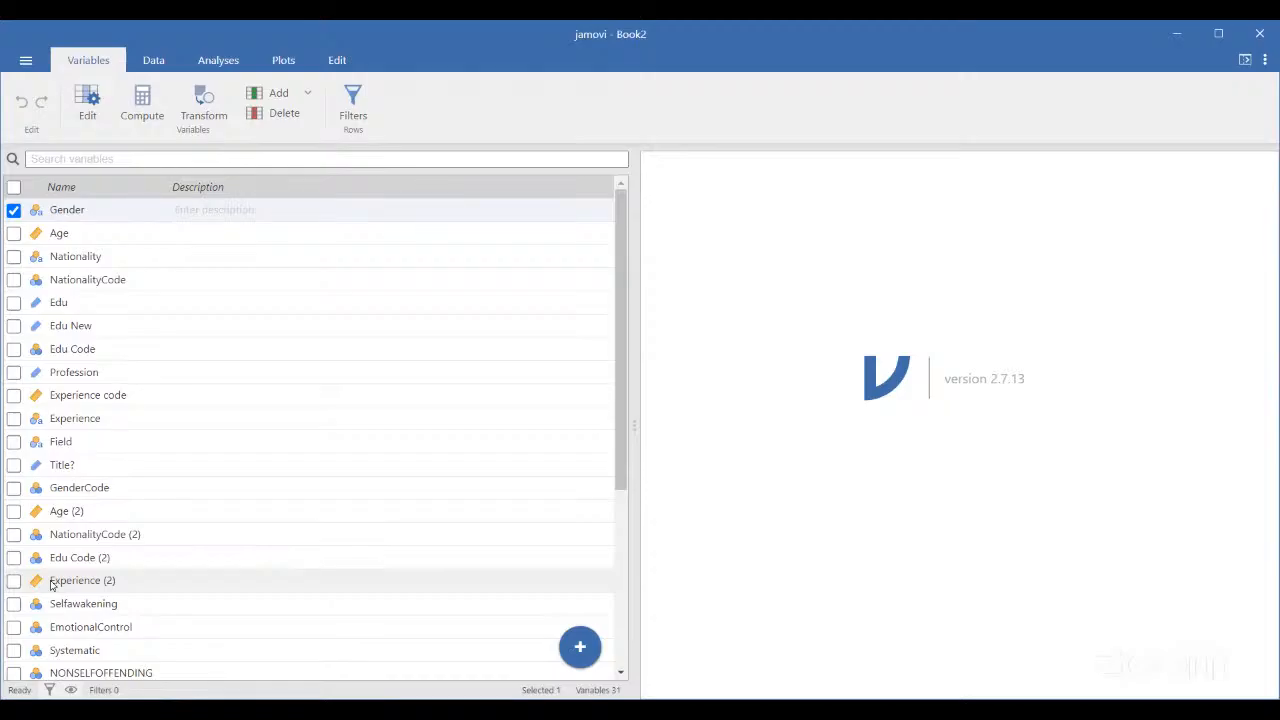
Change the measure type of the 14 variables from Selfawakening through ACTIVE to Continuous, editing them together
scroll(52, 585, "down", 2)
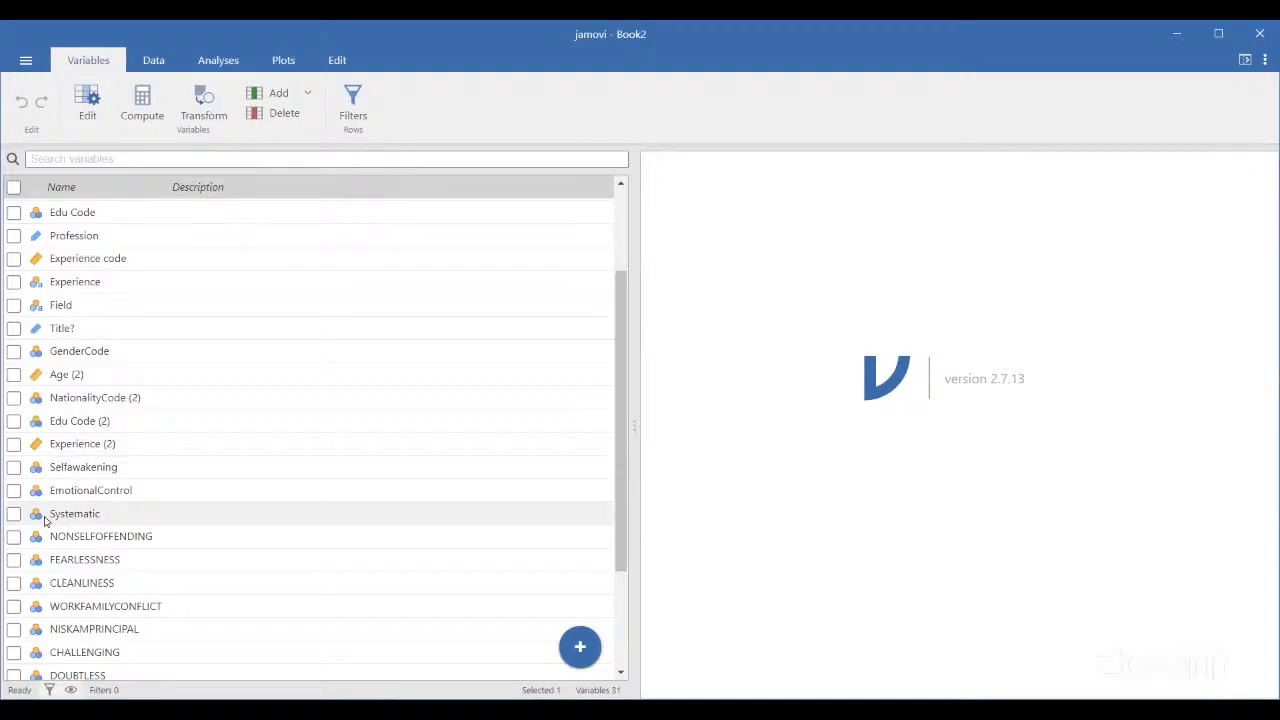
left_click(54, 470)
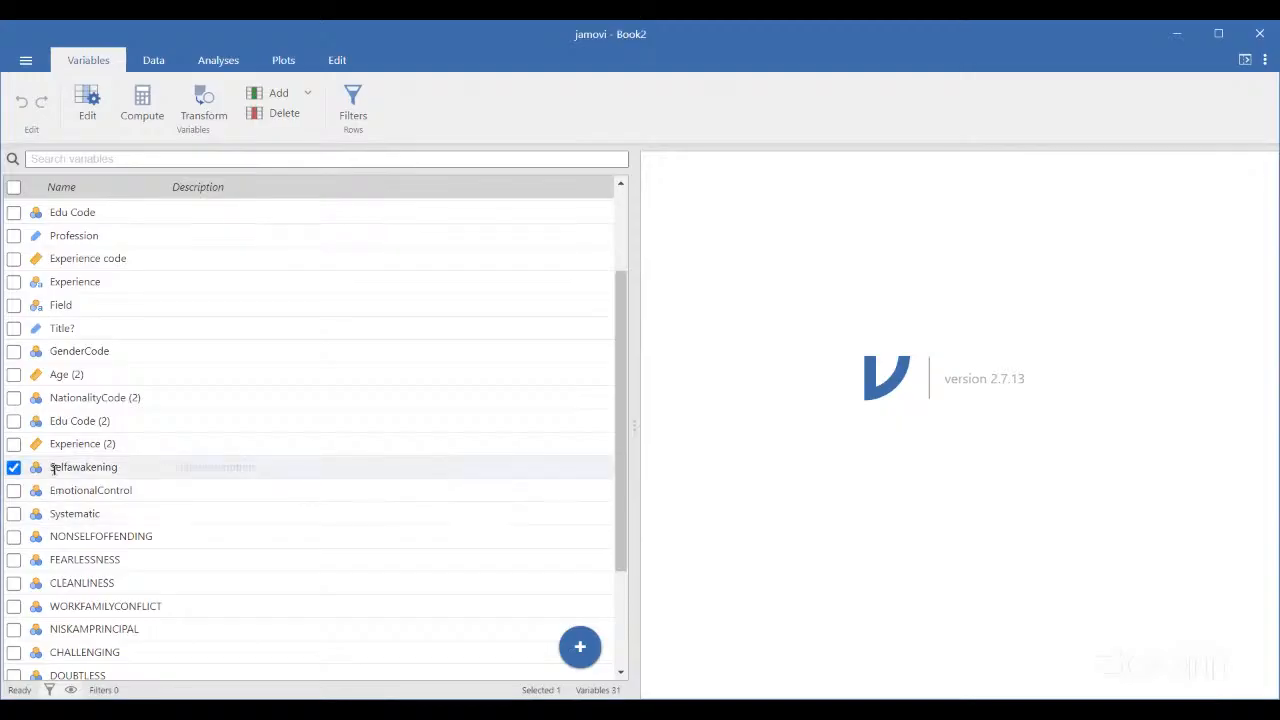
left_click(74, 494, "ctrl")
left_click(75, 516, "ctrl")
left_click(73, 541, "ctrl")
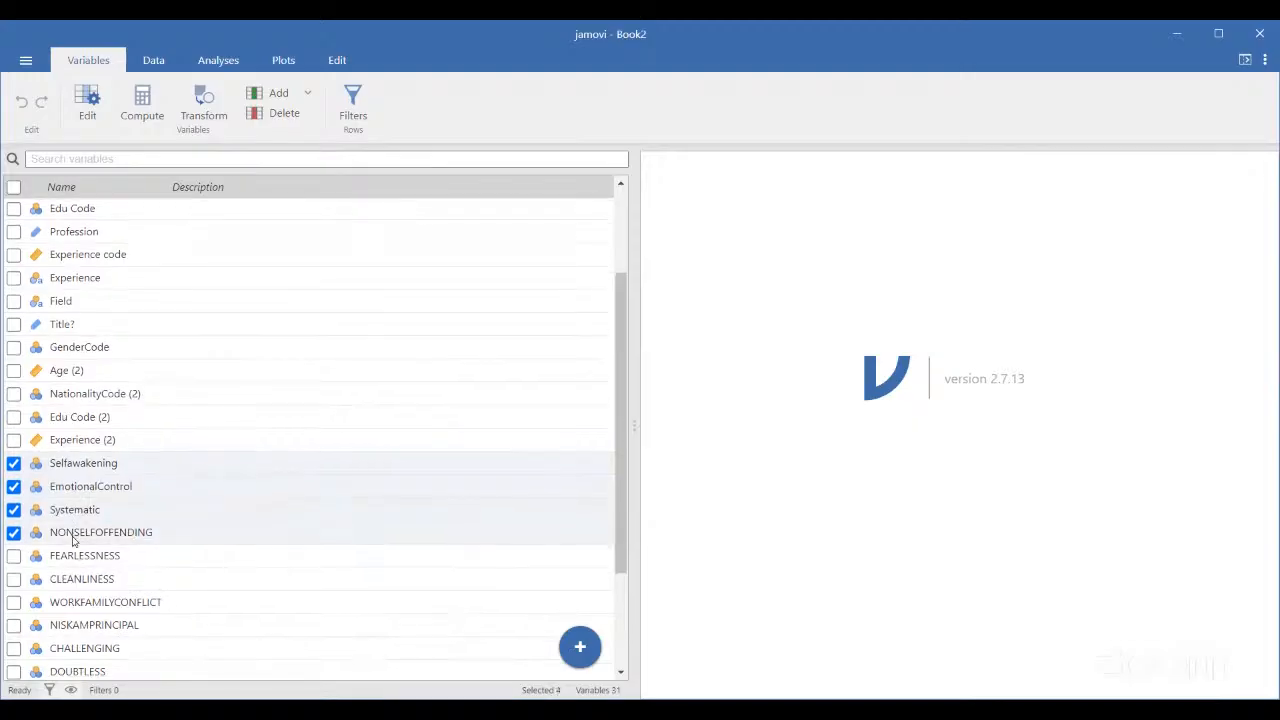
scroll(74, 500, "down", 5)
left_click(75, 445, "ctrl")
left_click(68, 467, "ctrl")
left_click(62, 494, "ctrl")
left_click(64, 515, "ctrl")
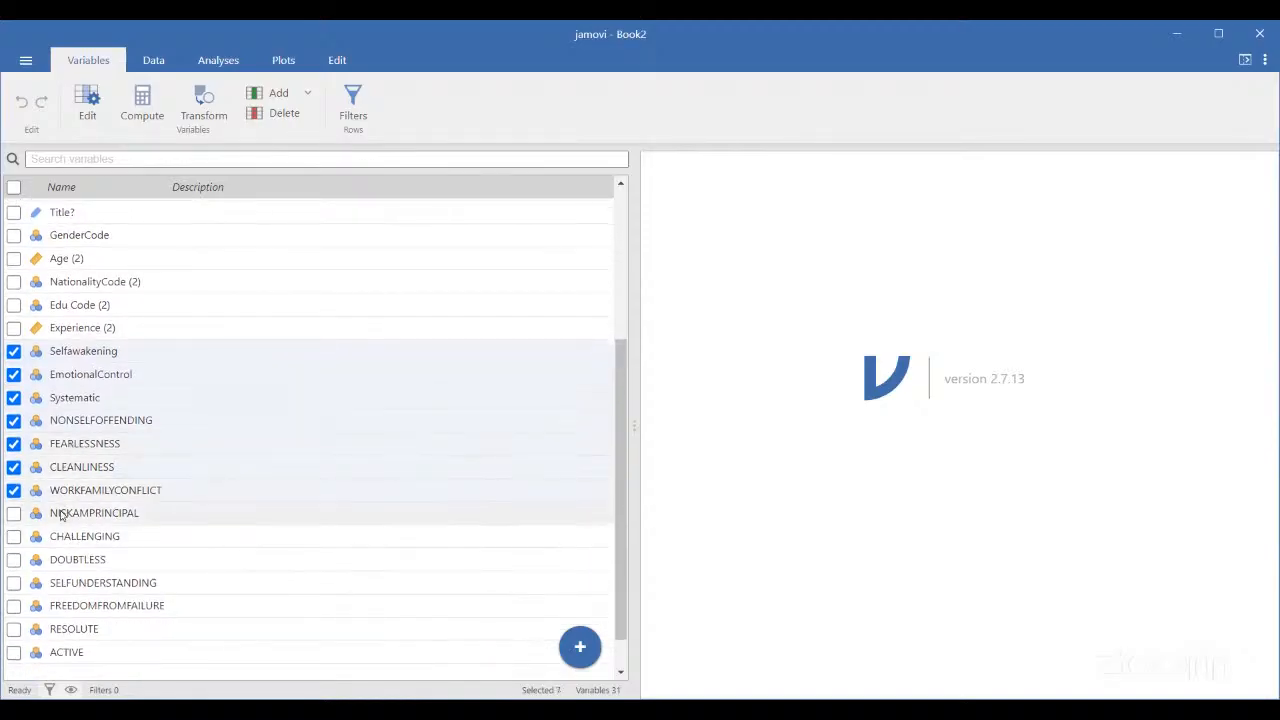
left_click(64, 535, "ctrl")
left_click(62, 559, "ctrl")
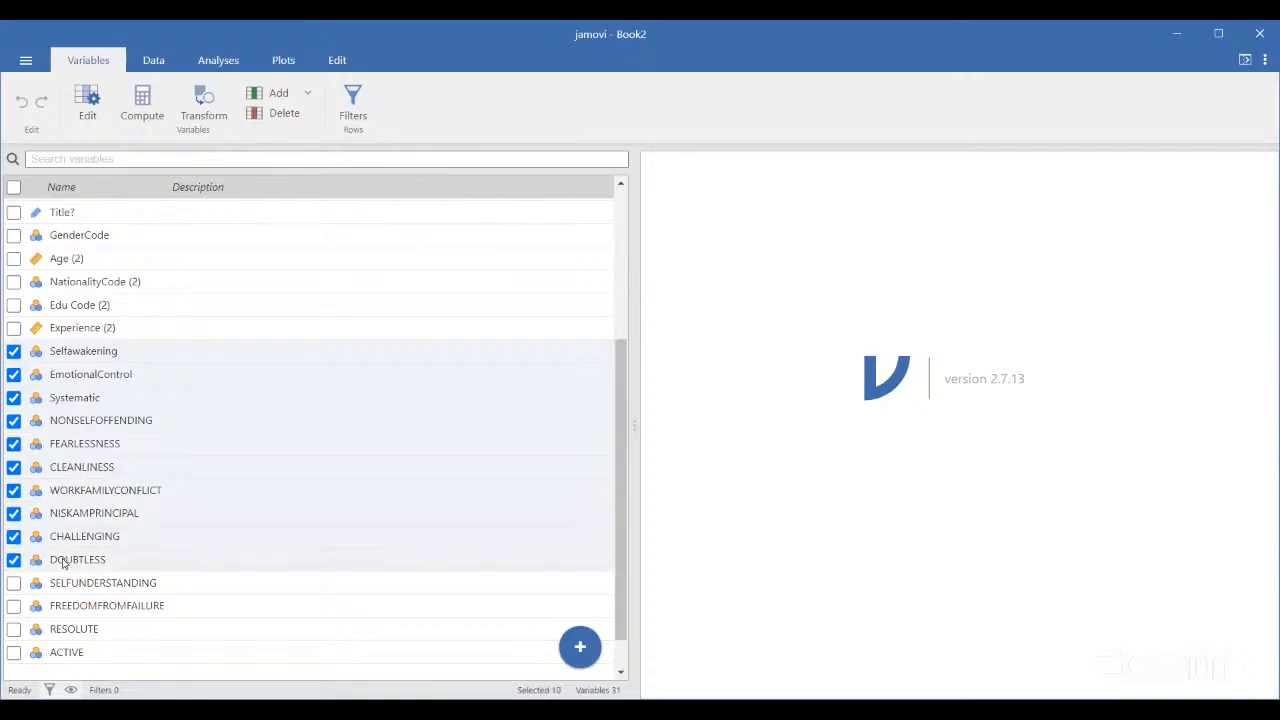
left_click(64, 582, "ctrl")
left_click(62, 607, "ctrl")
left_click(62, 625, "ctrl")
scroll(63, 609, "down", 1)
left_click(62, 608, "ctrl")
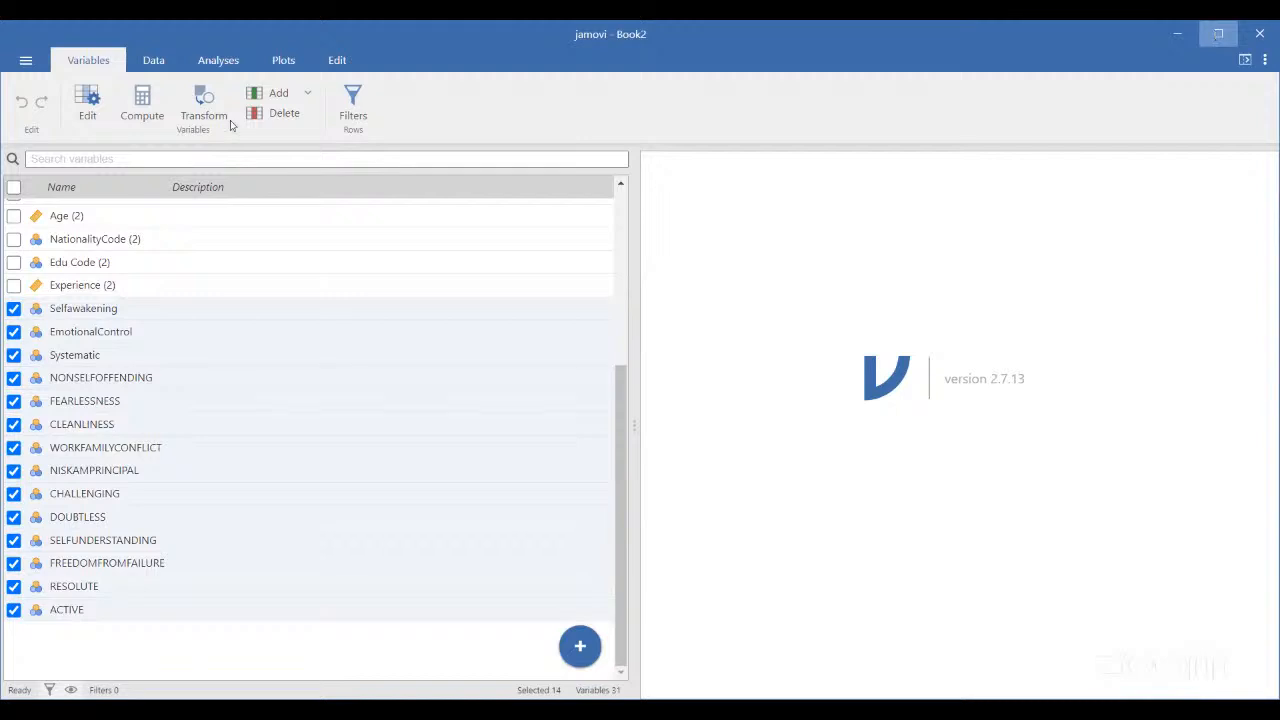
left_click(88, 104)
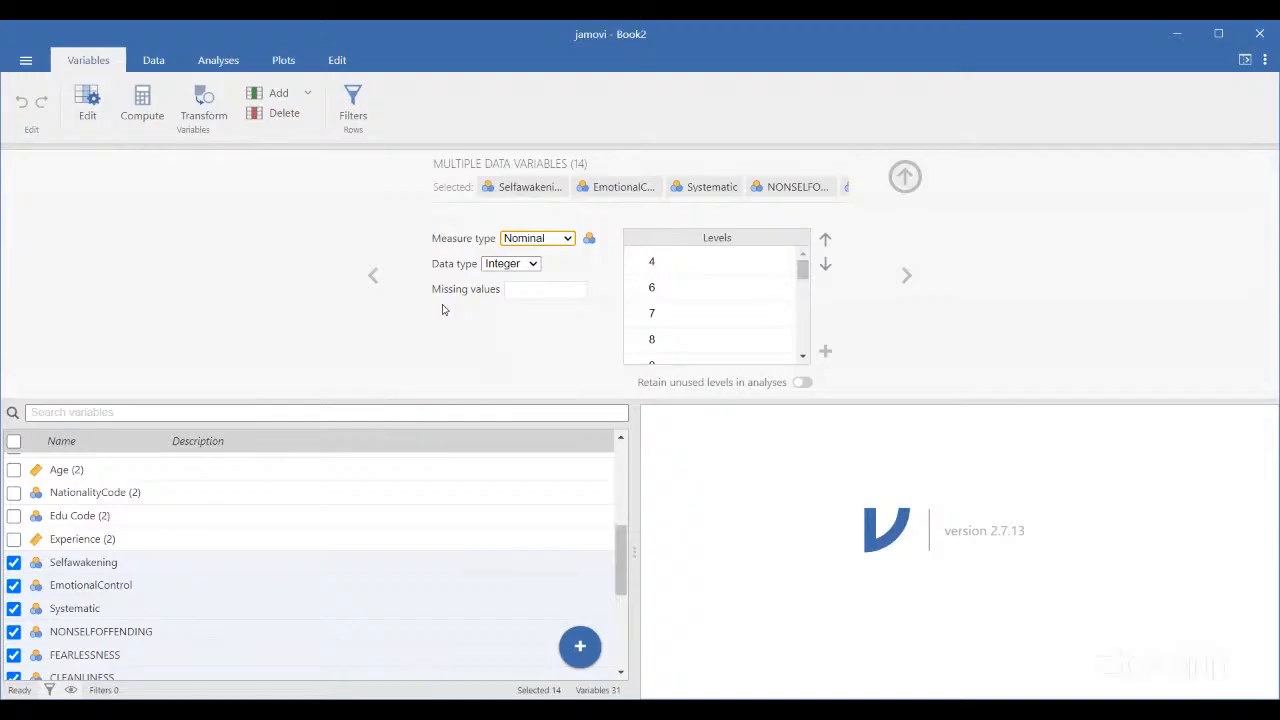
left_click(549, 243)
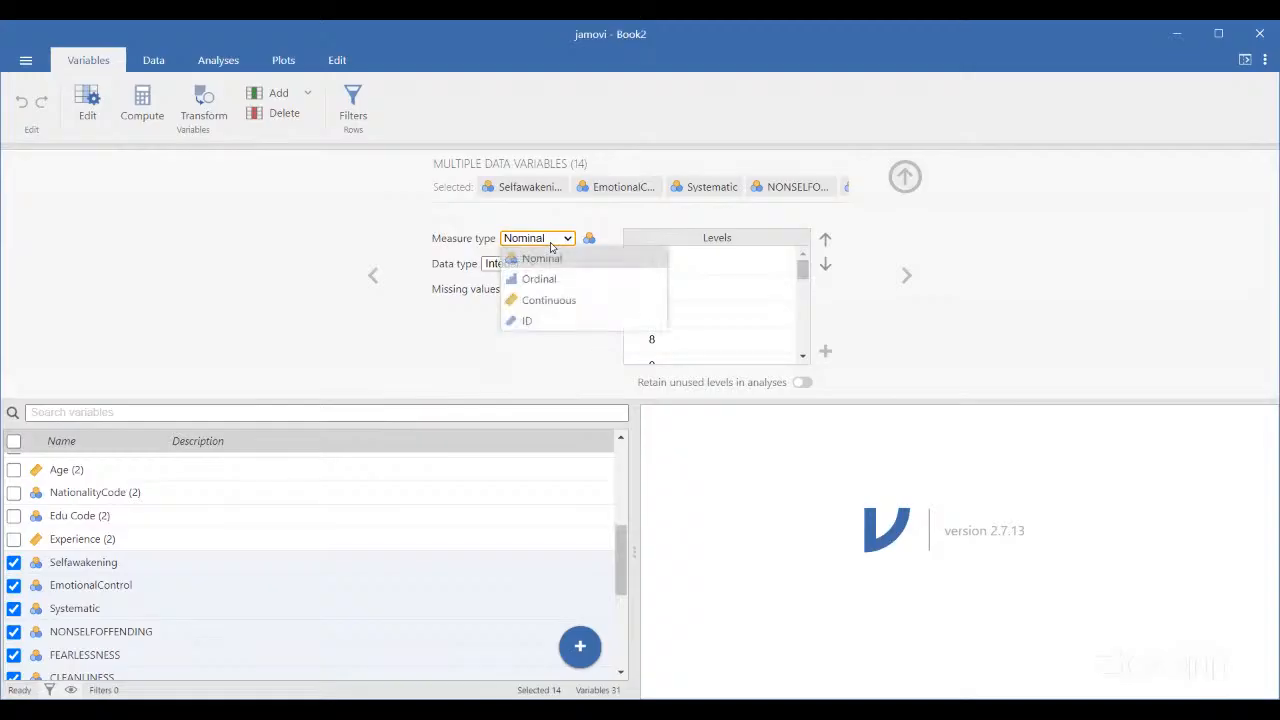
left_click(548, 301)
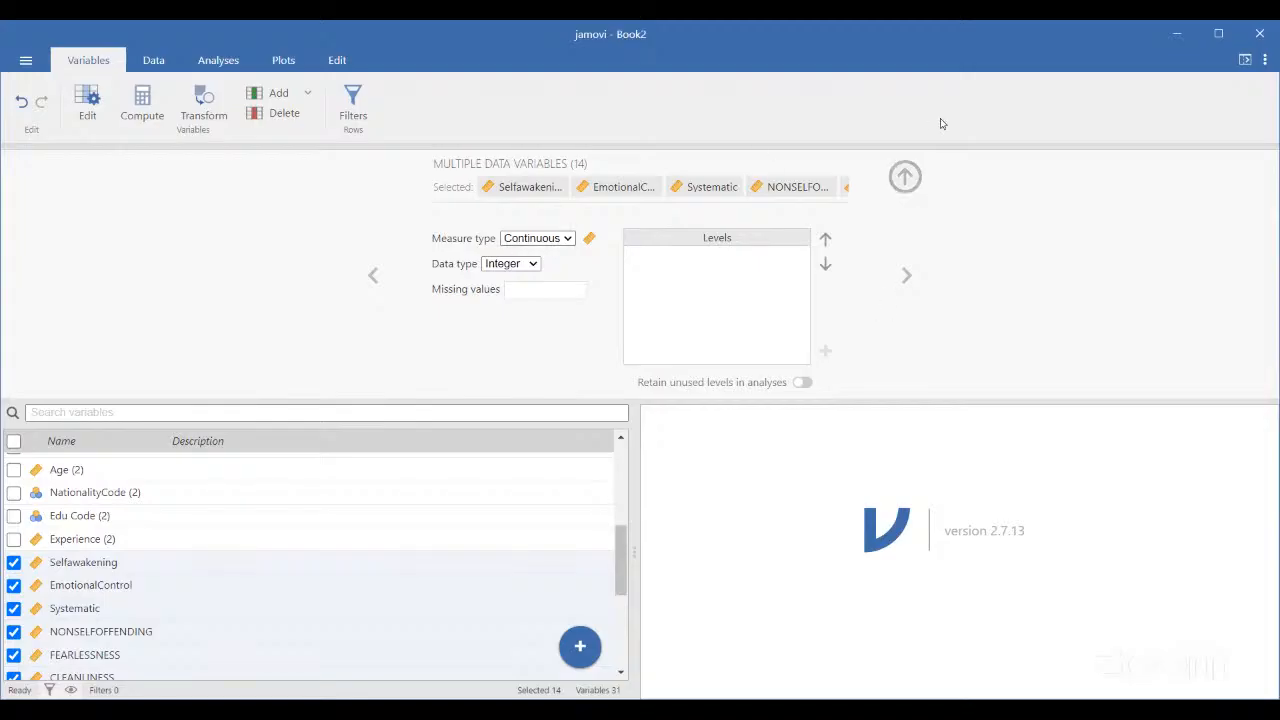
left_click(904, 176)
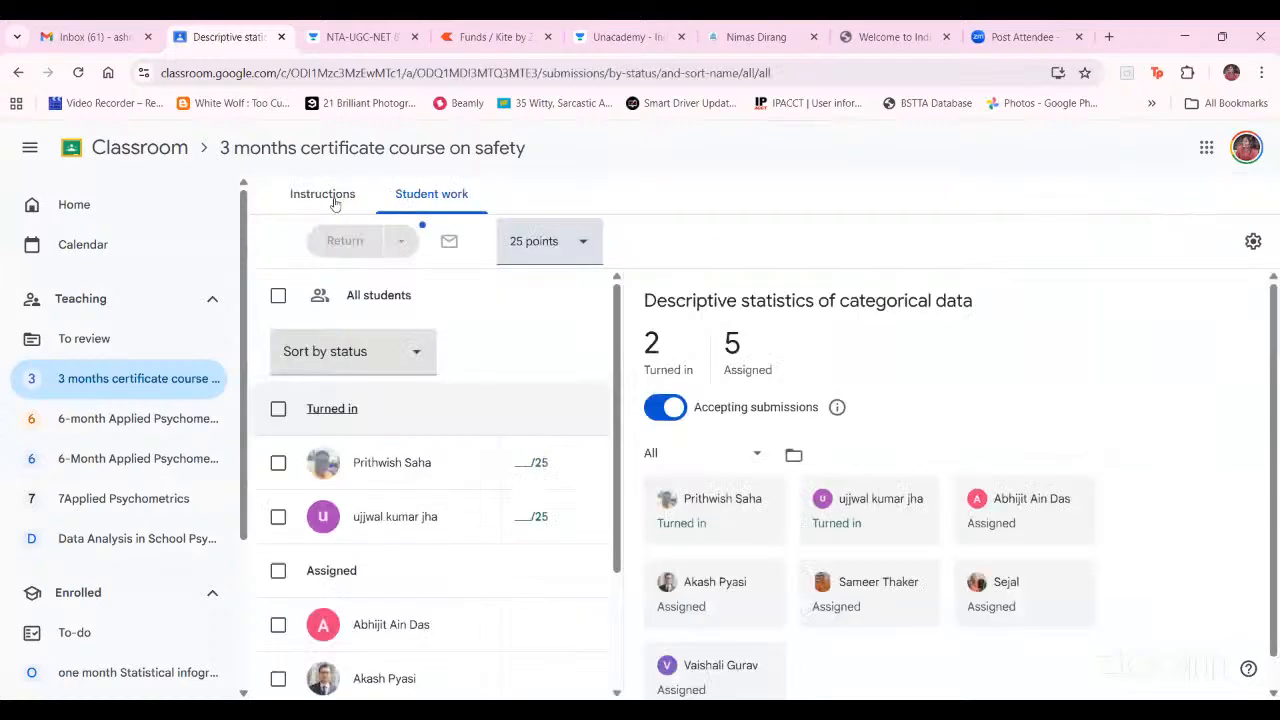
Read through the Google Classroom instructions for the assignment "Descriptive statistics of categorical data", covering Sections A to F
left_click(334, 196)
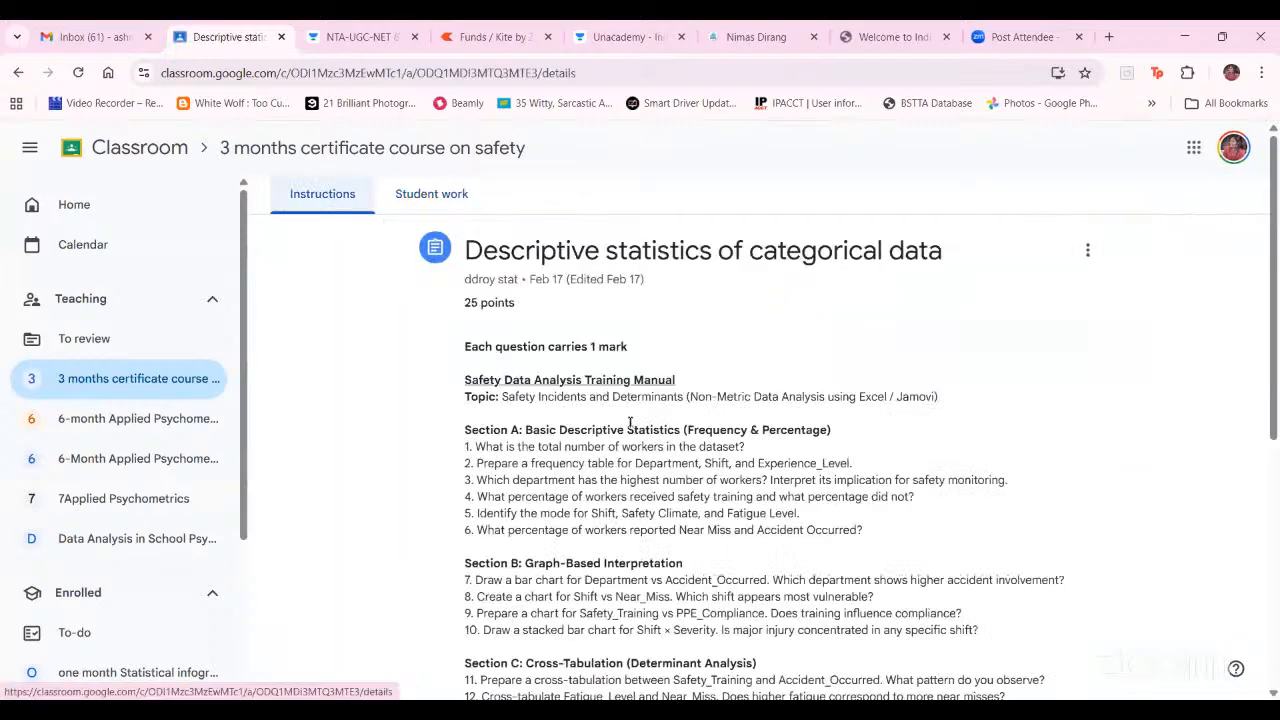
scroll(631, 428, "down", 1)
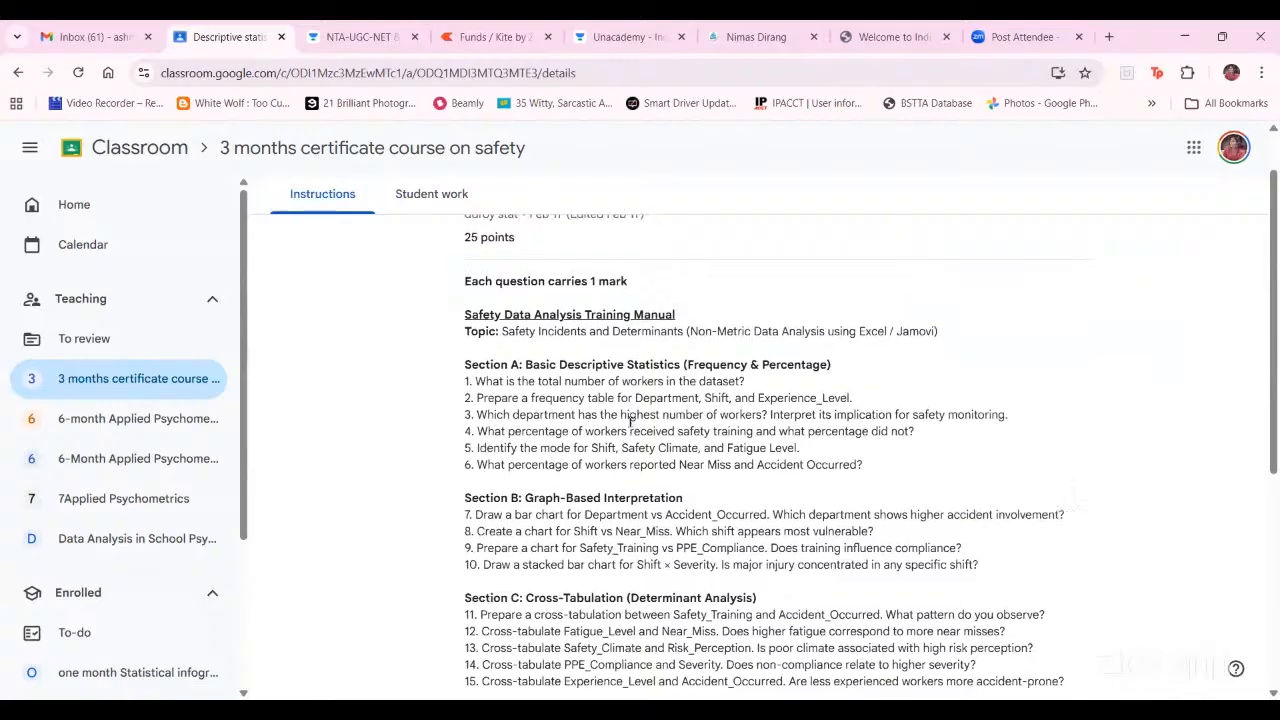
scroll(631, 428, "up", 1)
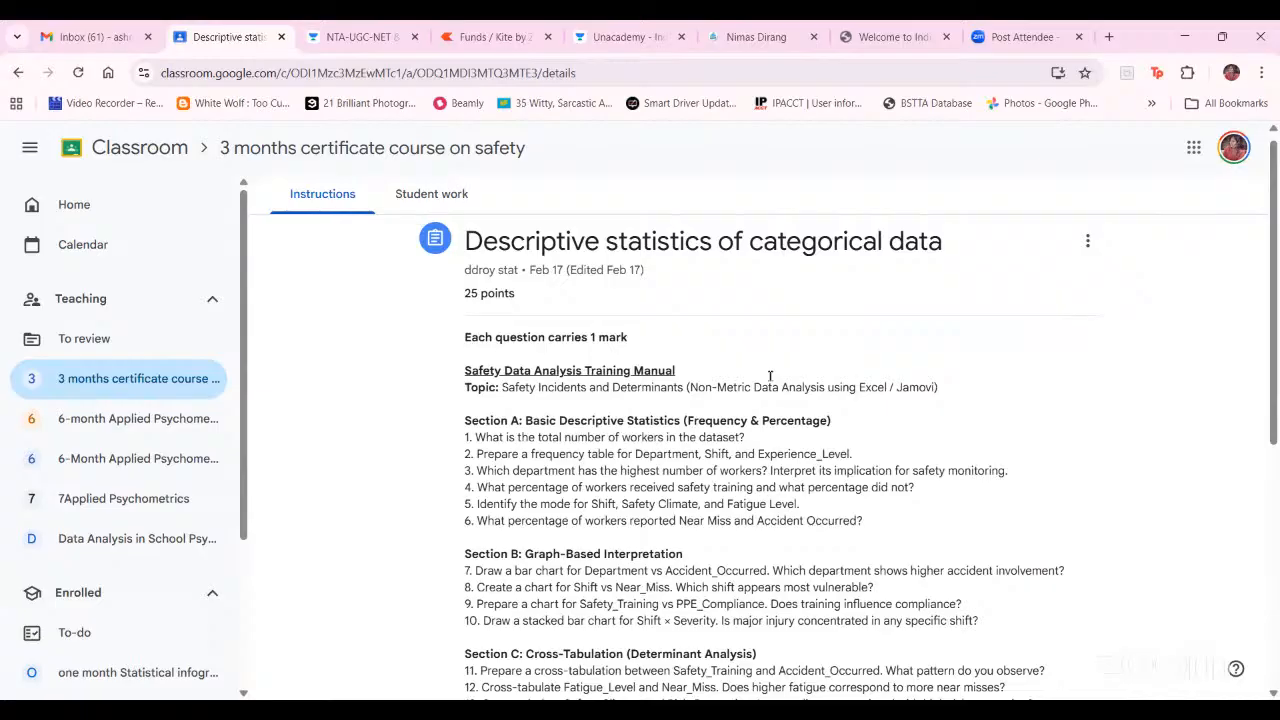
scroll(770, 376, "down", 1)
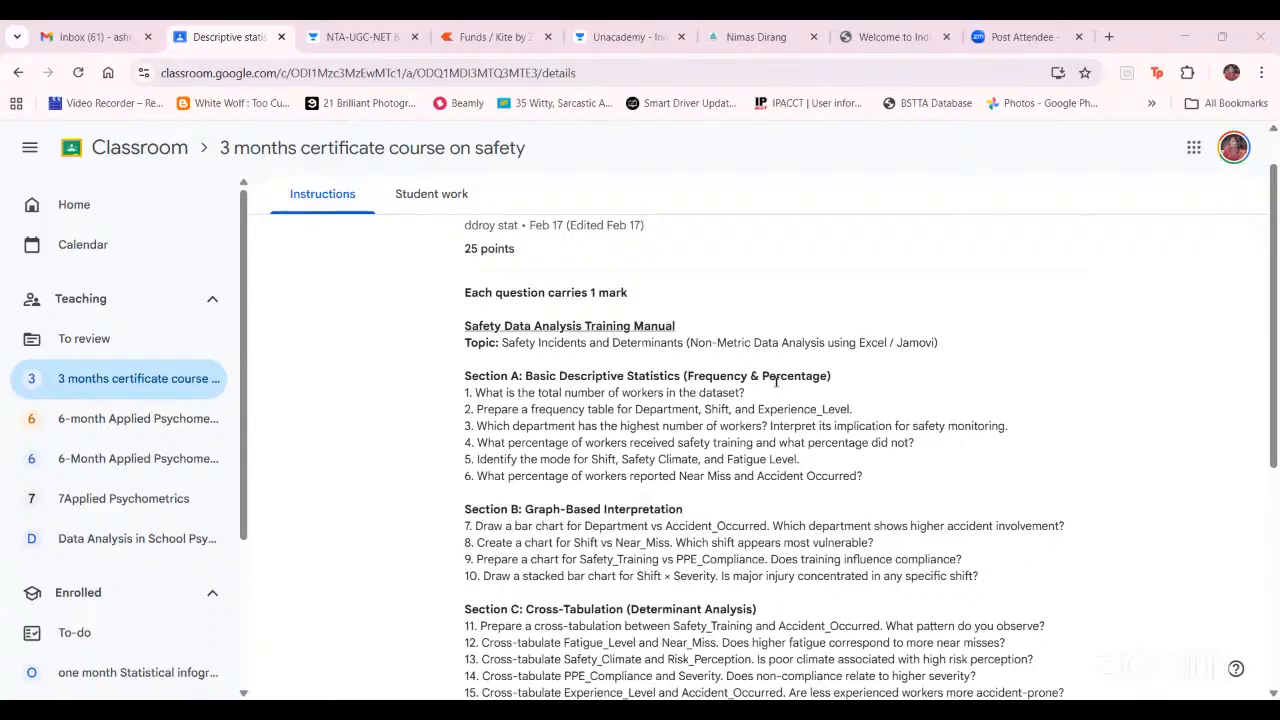
scroll(776, 381, "down", 1)
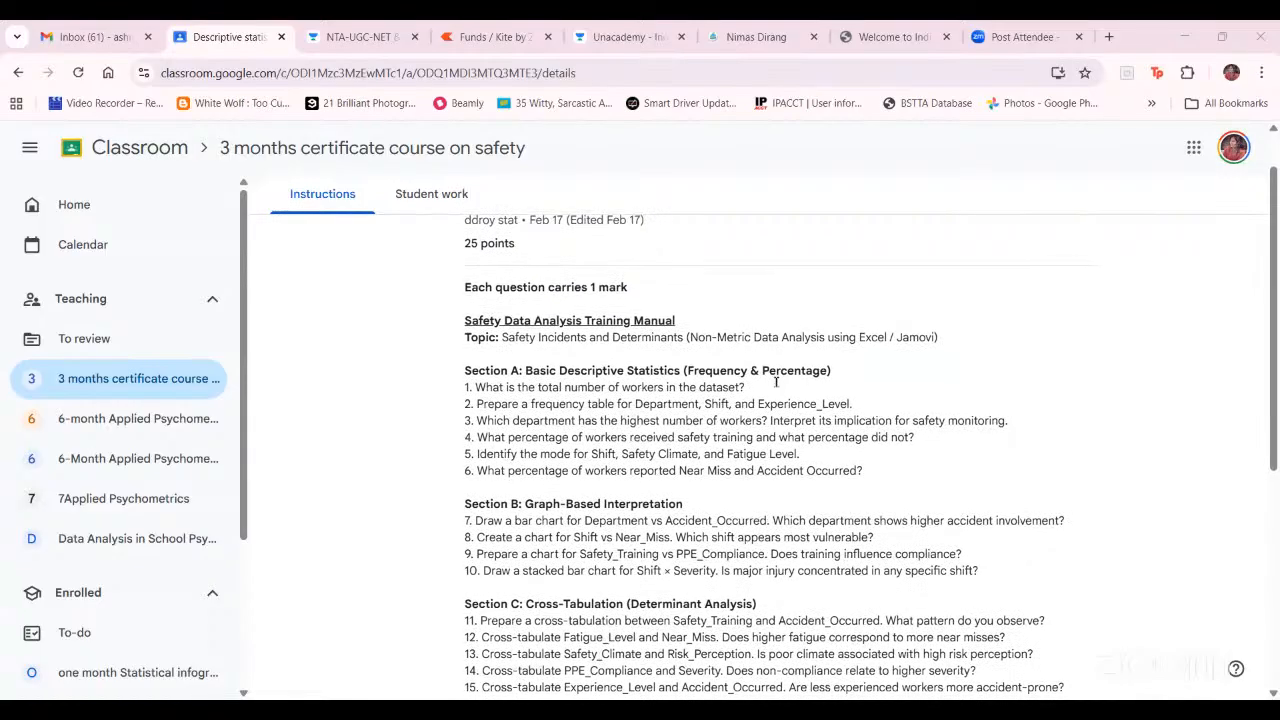
scroll(582, 459, "down", 1)
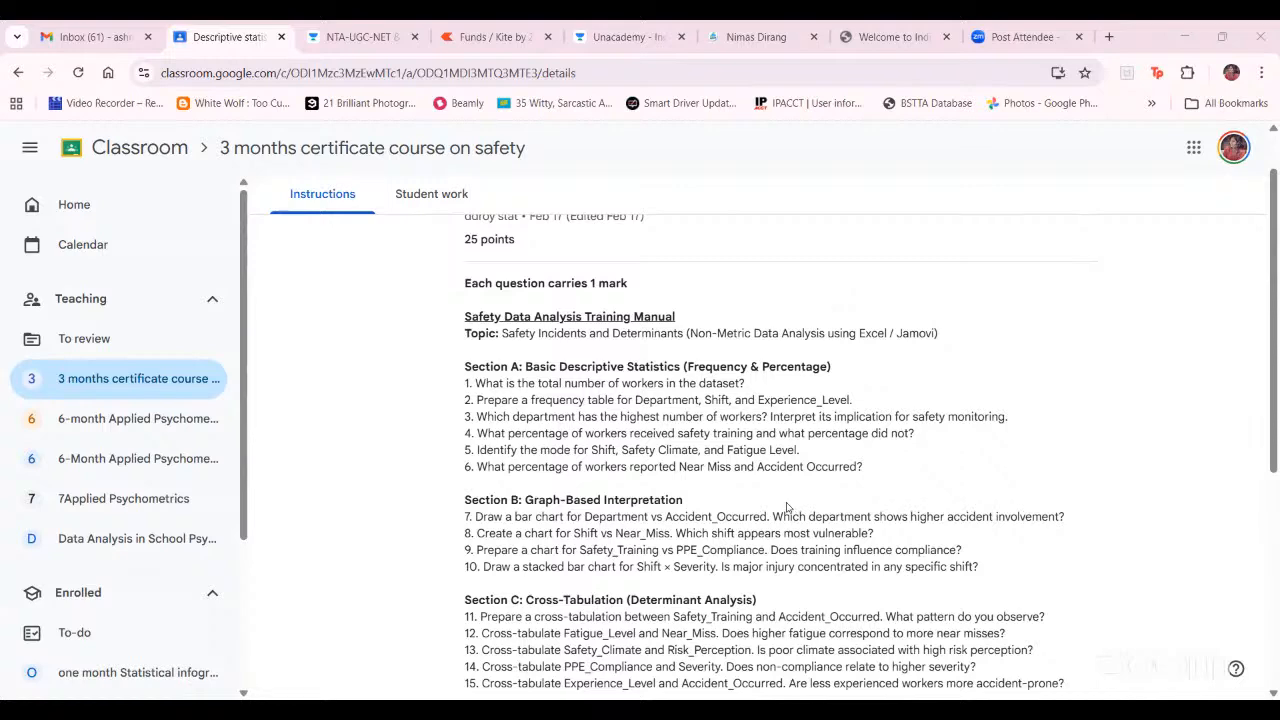
scroll(786, 508, "down", 3)
scroll(786, 508, "down", 1)
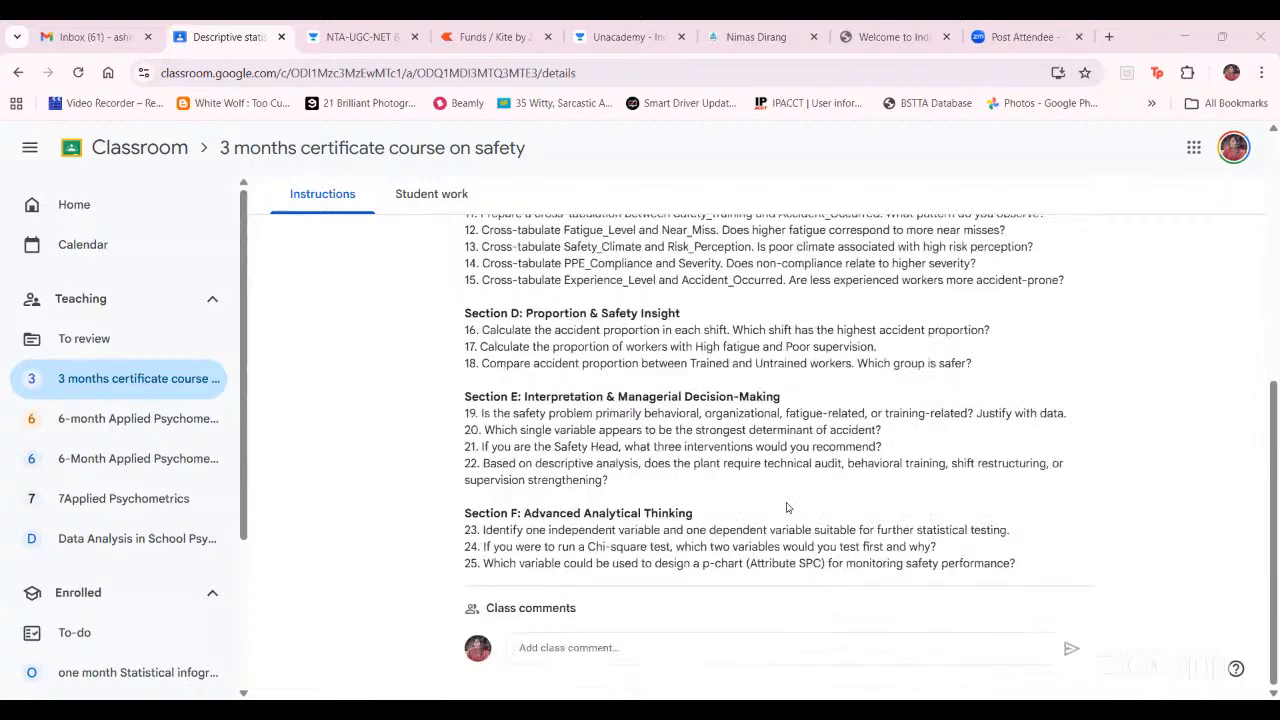
scroll(786, 508, "up", 1)
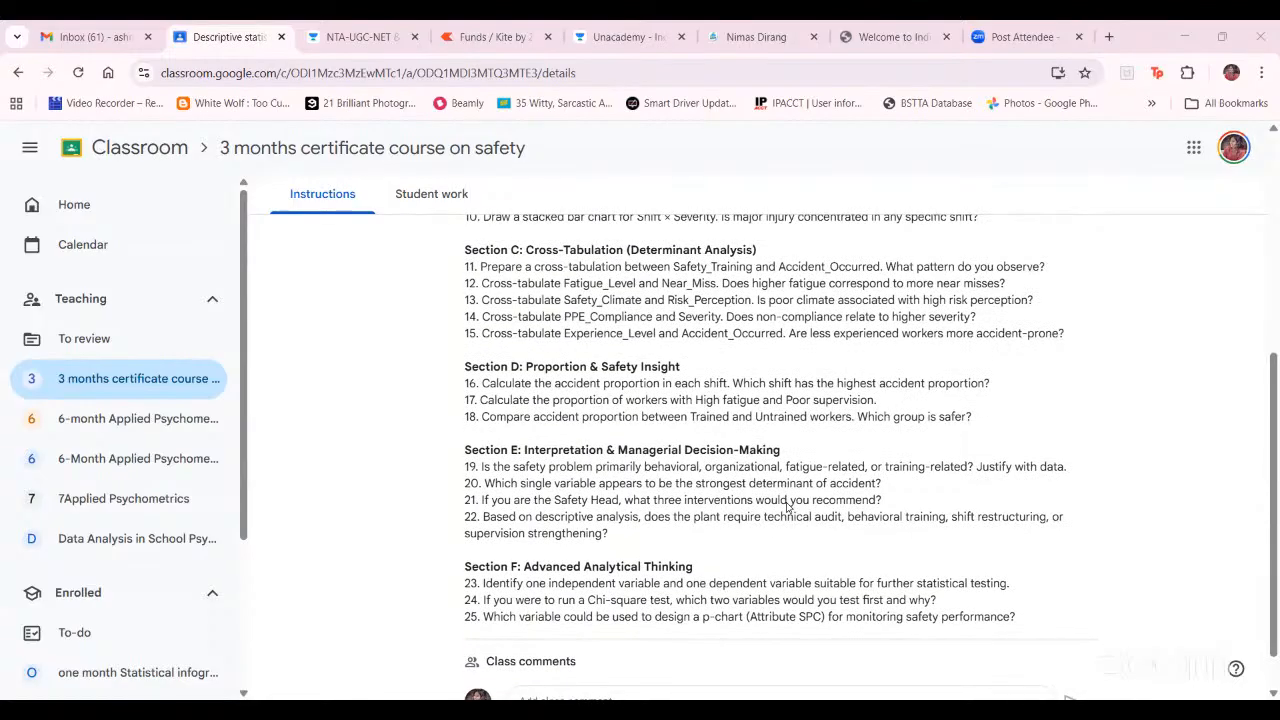
scroll(786, 508, "up", 4)
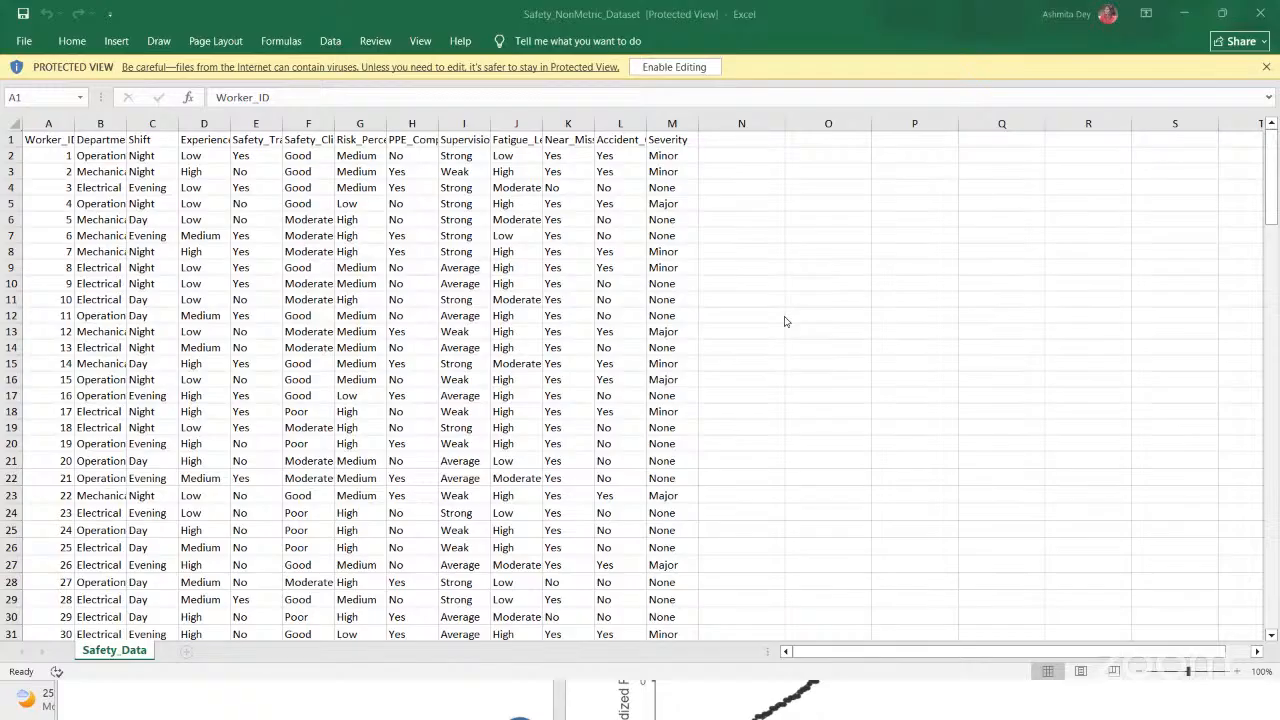
Save Safety_NonMetric_Dataset.xlsx from the Applied Statistics in Safety WhatsApp chat to the Downloads folder, and minimize Excel and WhatsApp
left_click(1181, 25)
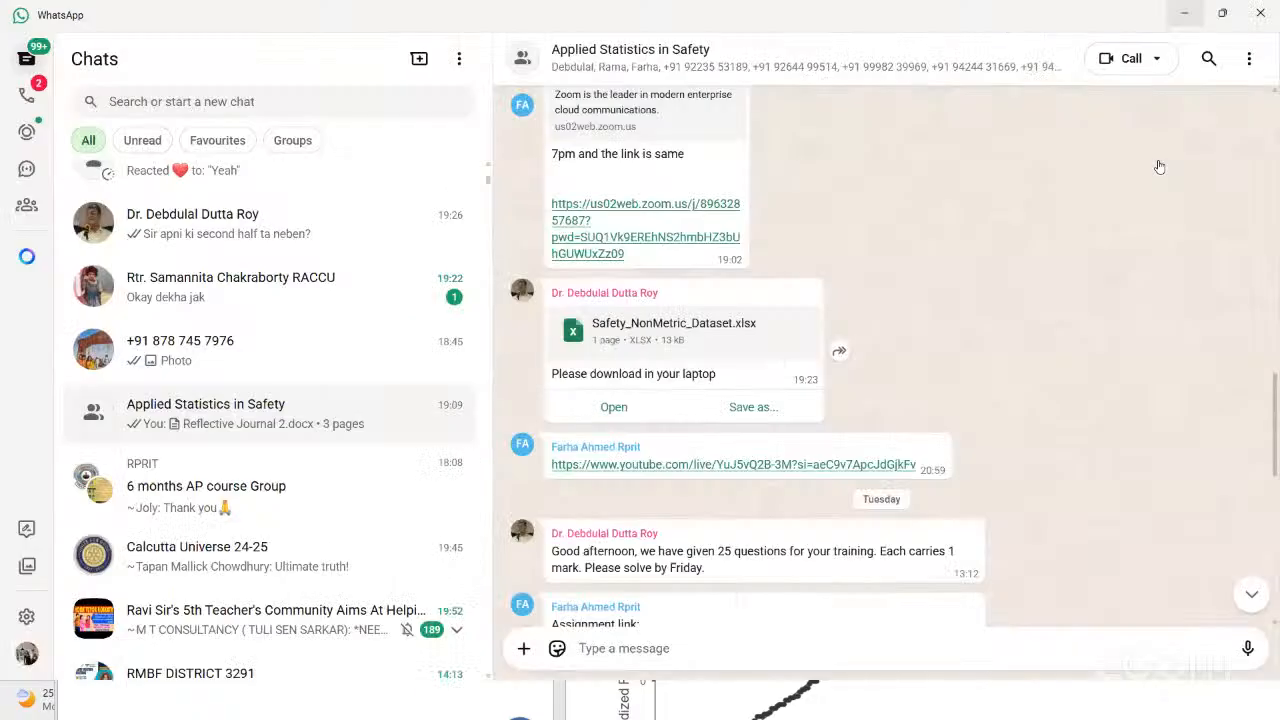
left_click(745, 410)
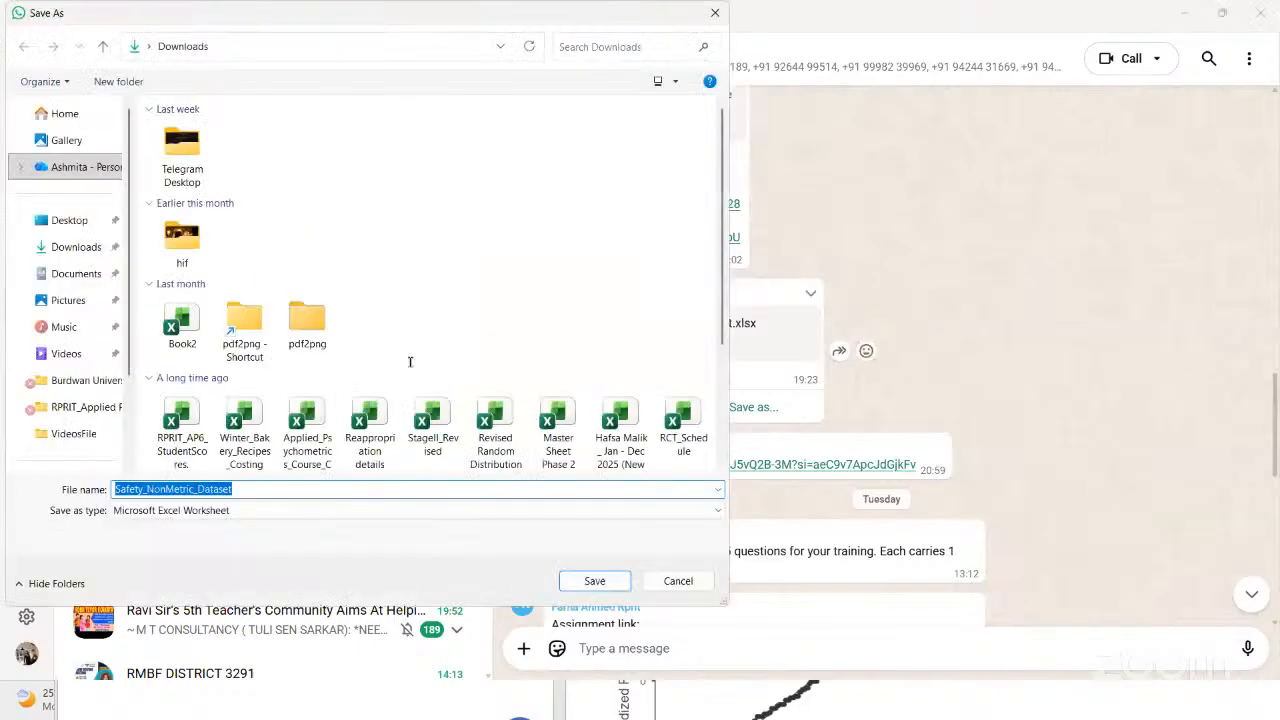
left_click(596, 580)
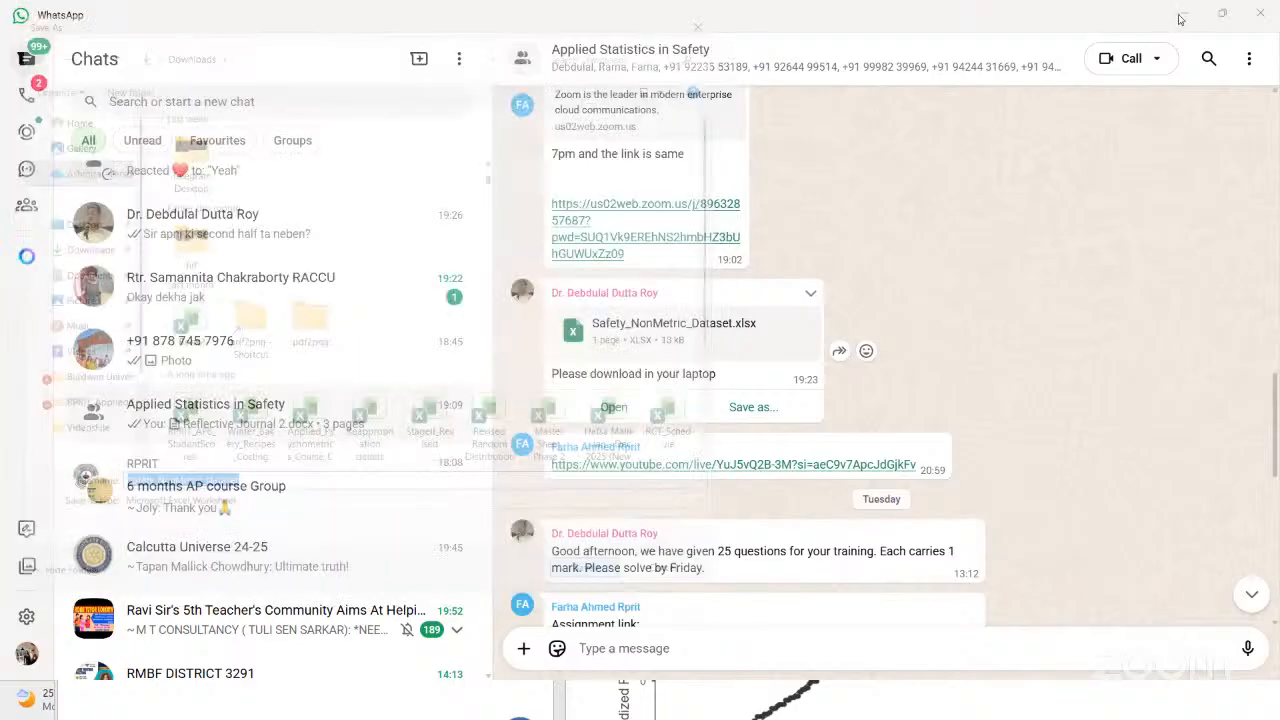
left_click(1181, 17)
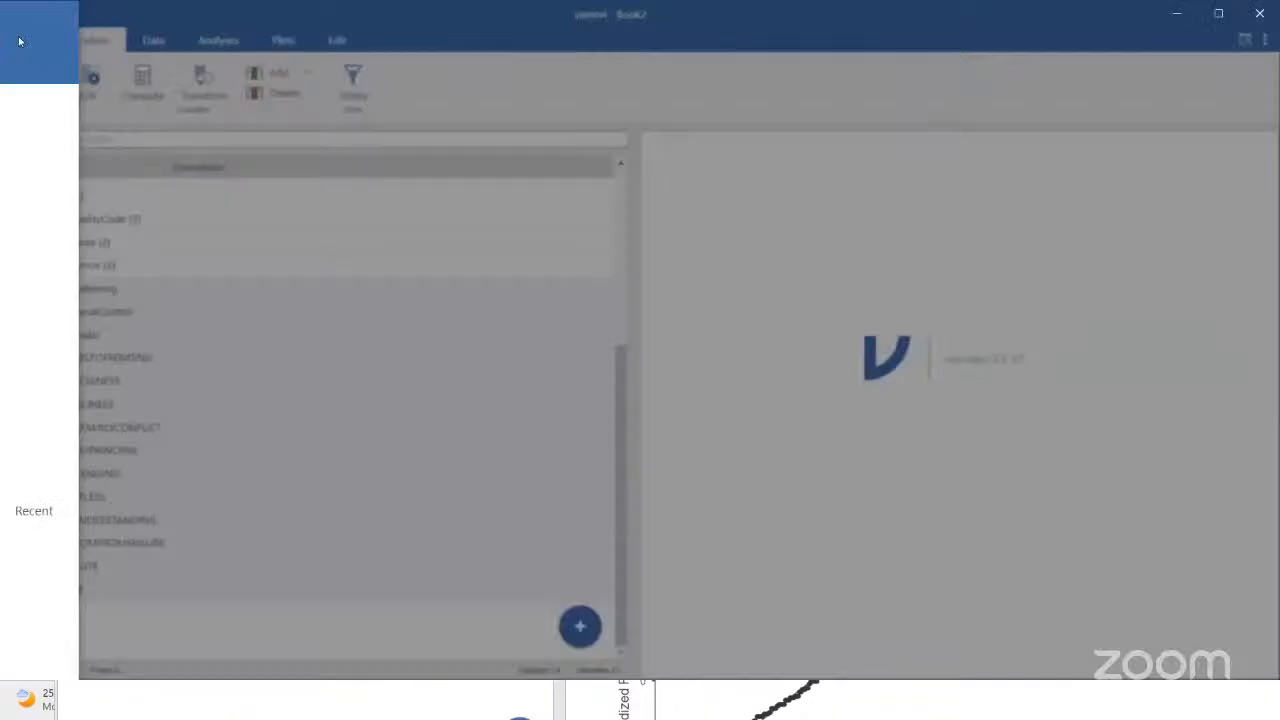
In jamovi, search the Downloads folder for "sa" and open Safety_NonMetric_Dataset.xlsx
left_click(22, 42)
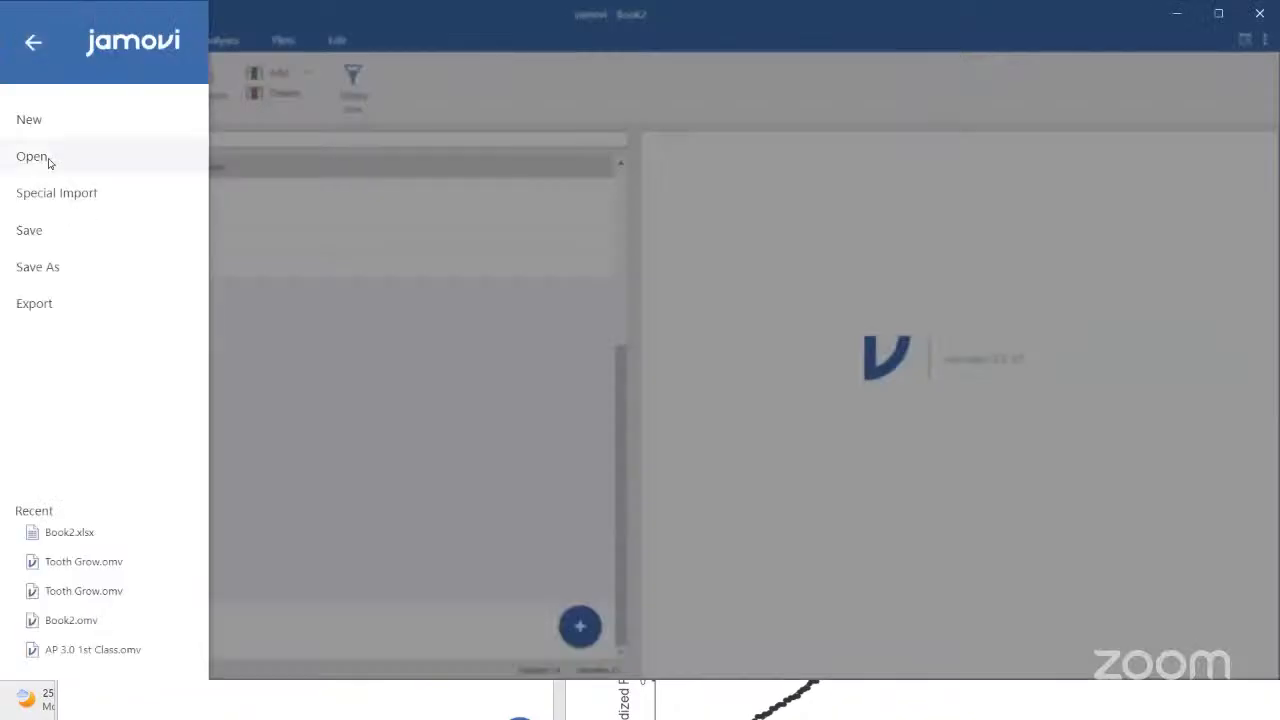
left_click(40, 157)
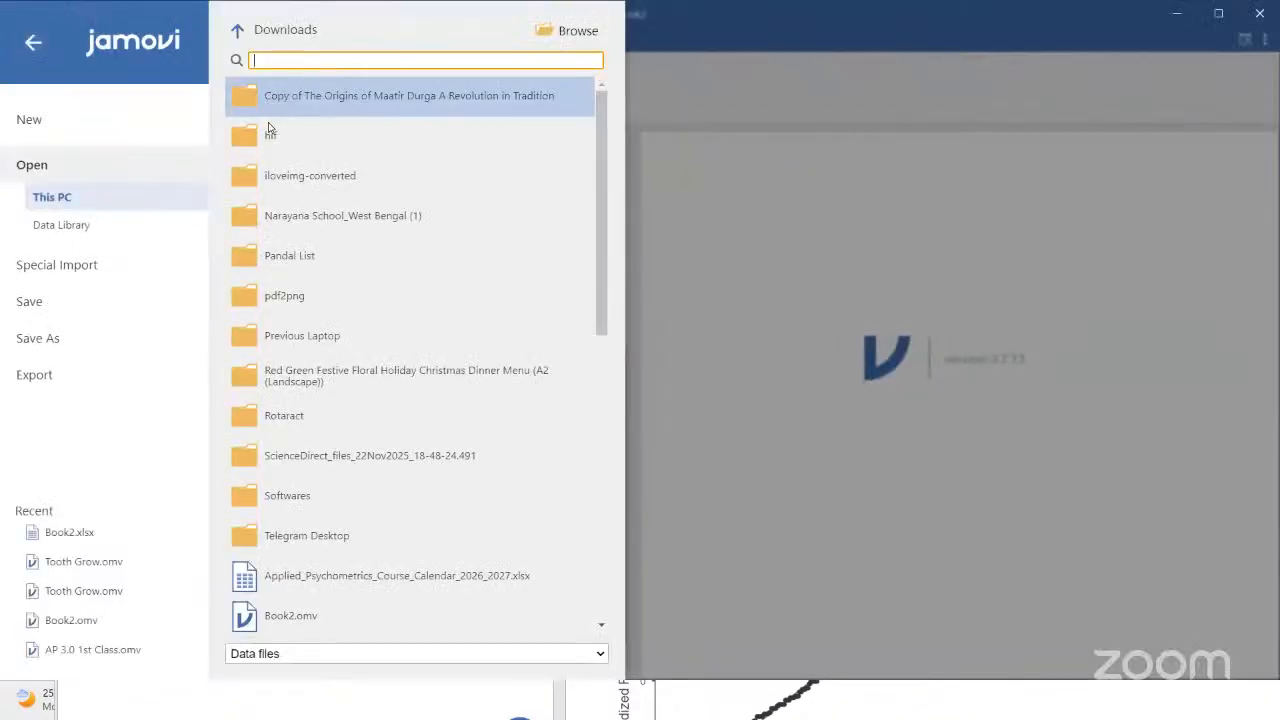
left_click(237, 30)
left_click(283, 137)
type("sa")
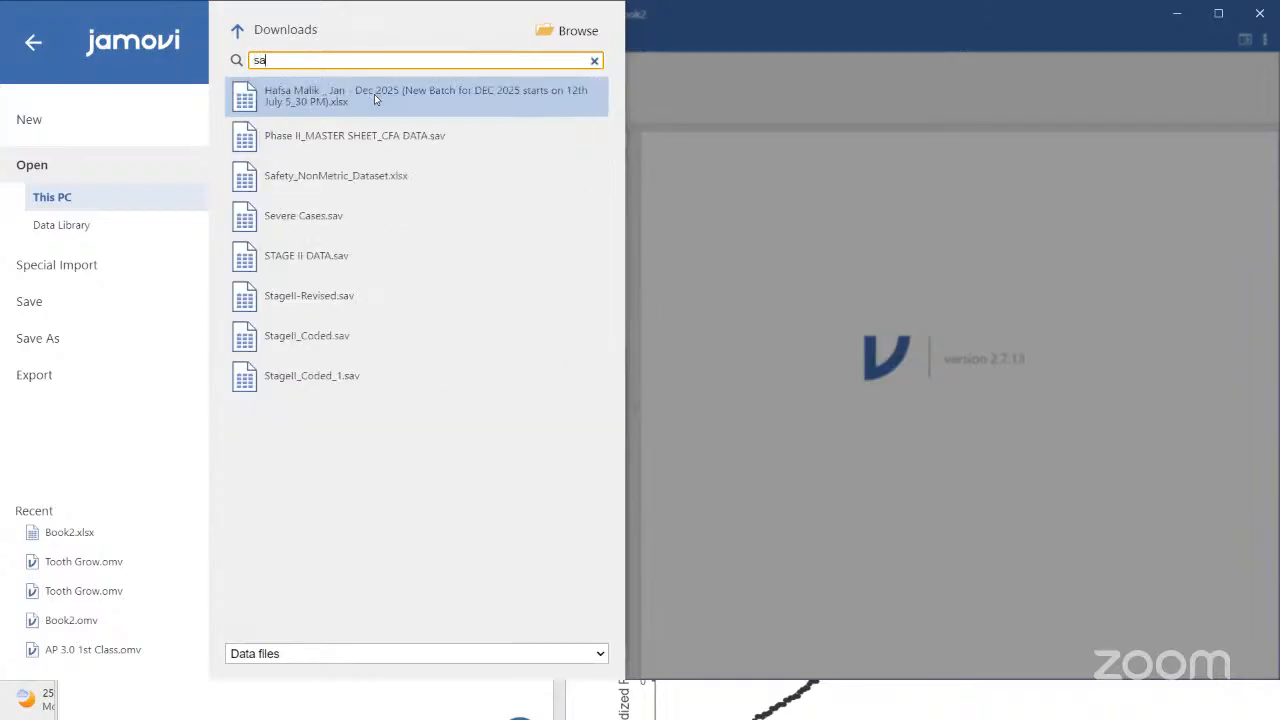
left_click(336, 179)
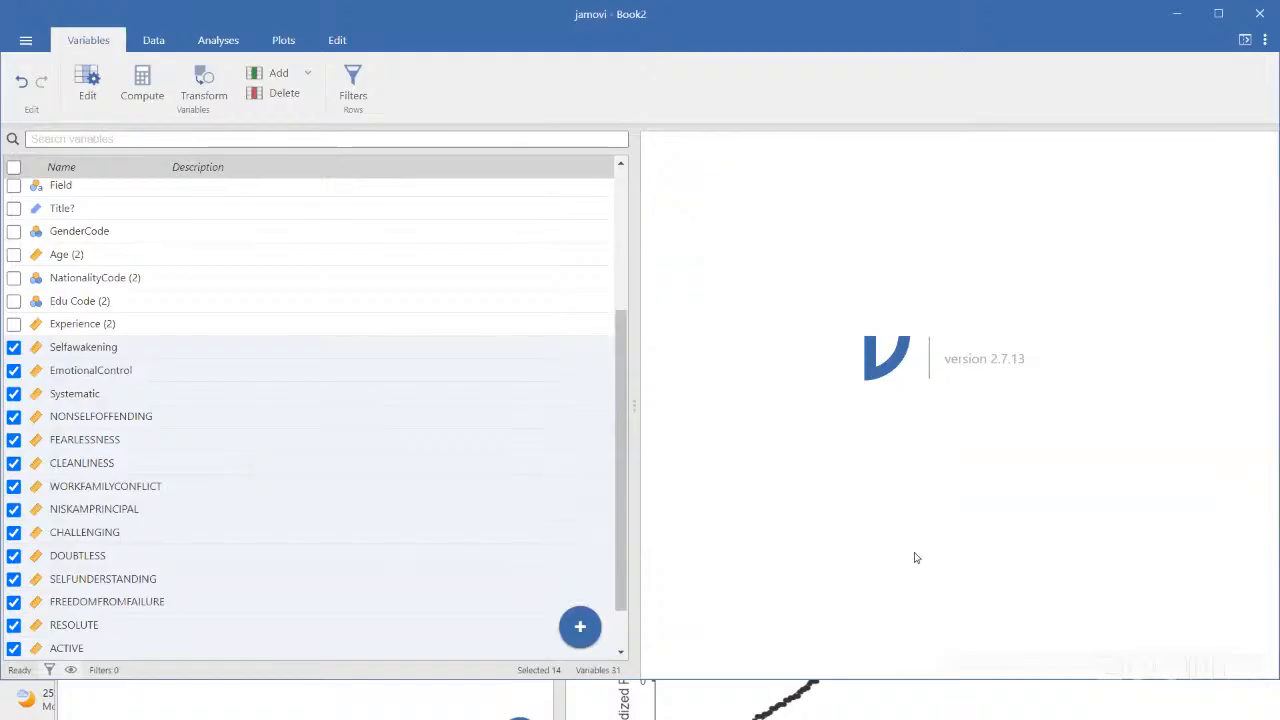
Search the Downloads folder for "no" and try again to open Safety_NonMetric_Dataset.xlsx
left_click(25, 38)
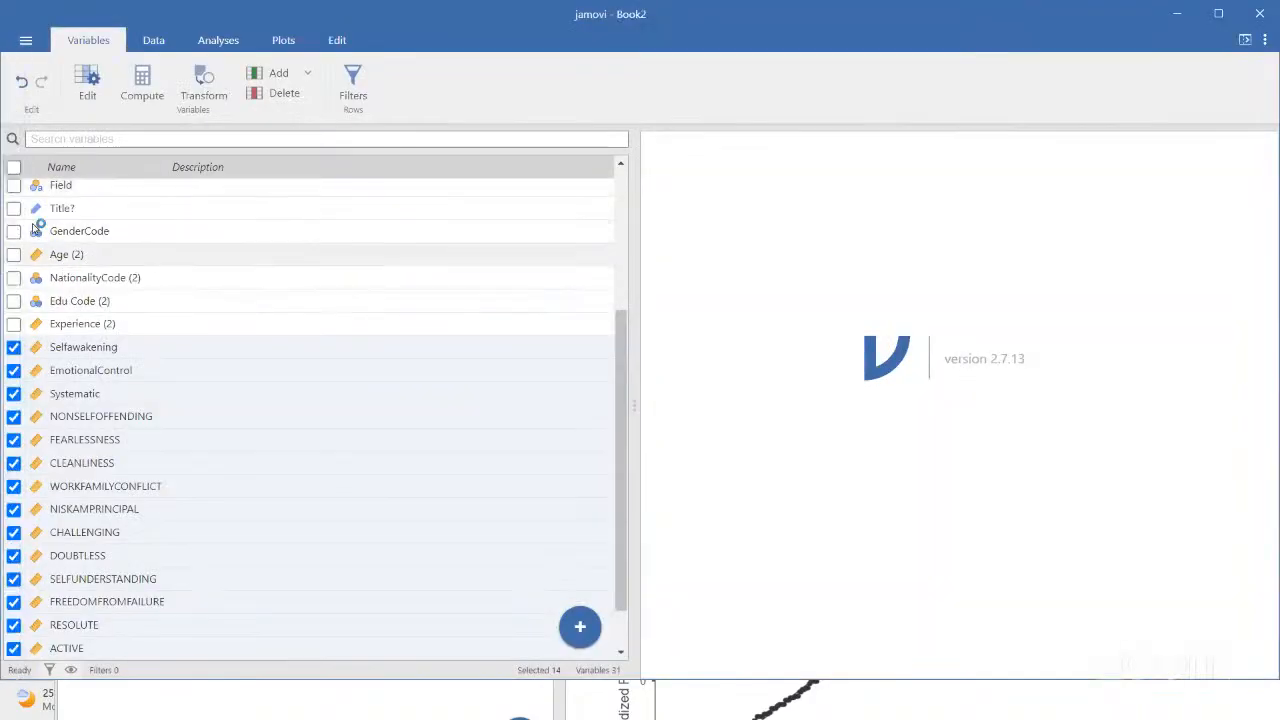
left_click(27, 40)
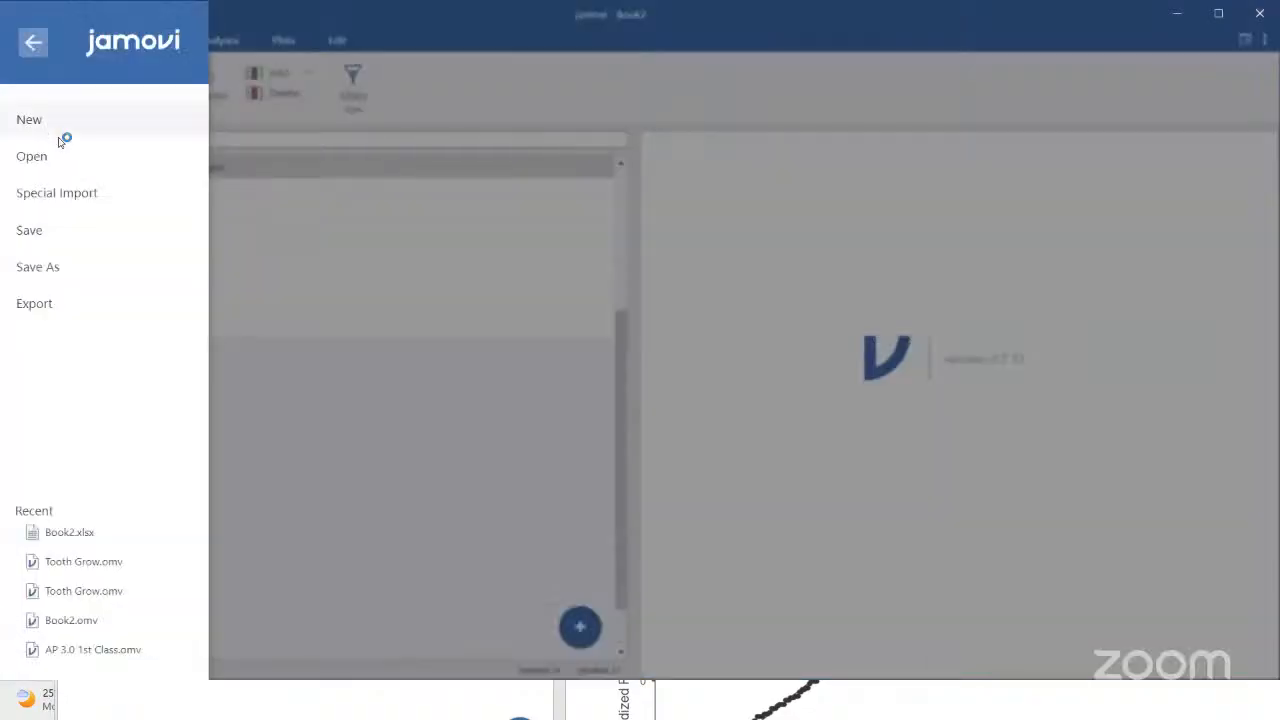
left_click(69, 159)
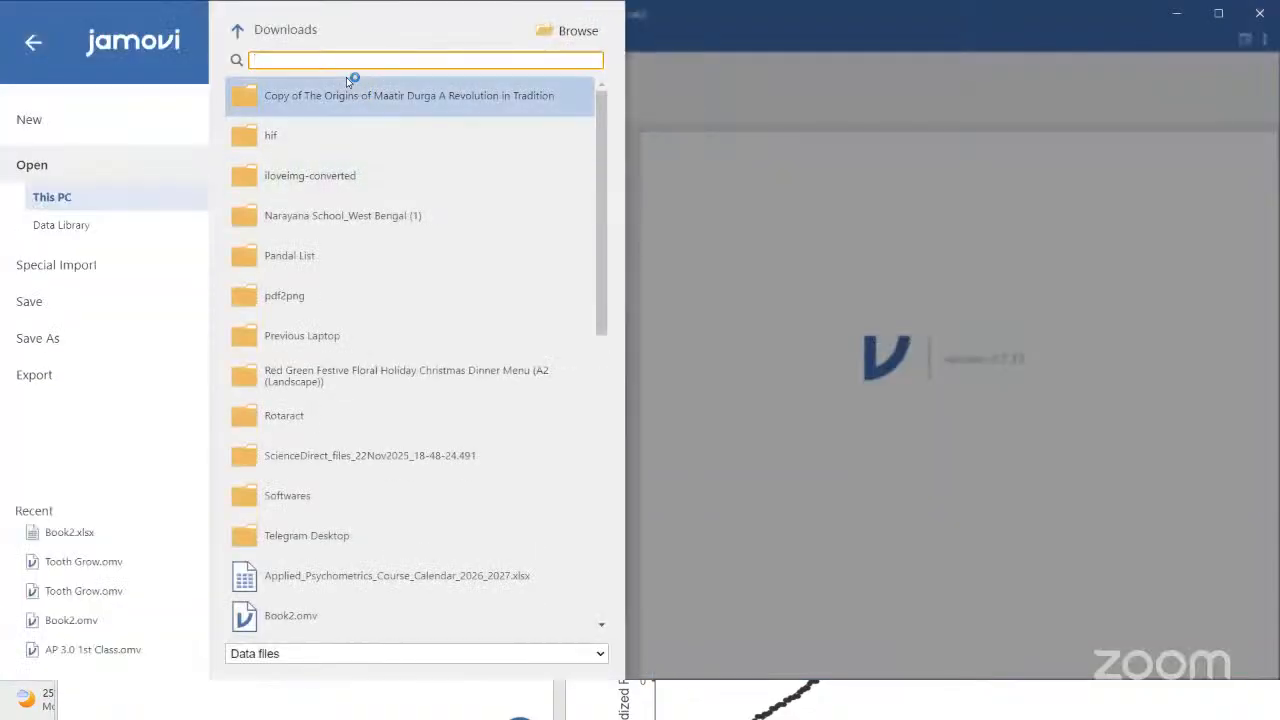
type("no")
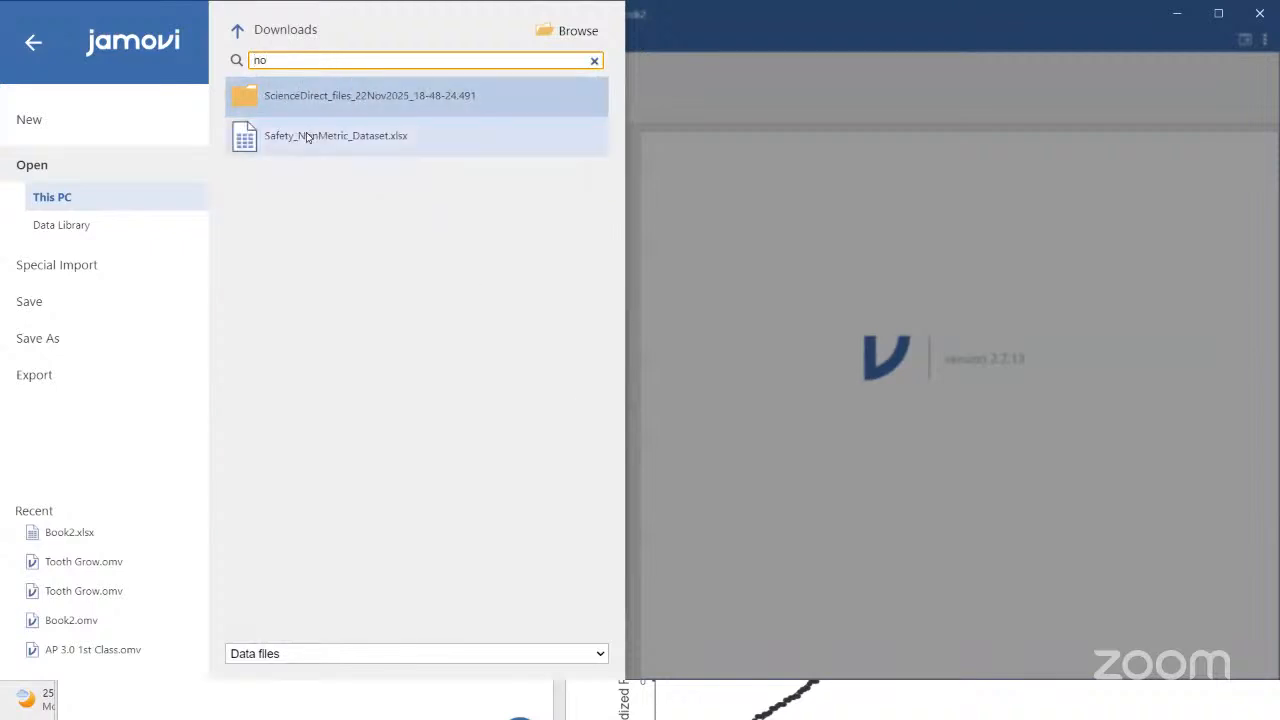
left_click(307, 136)
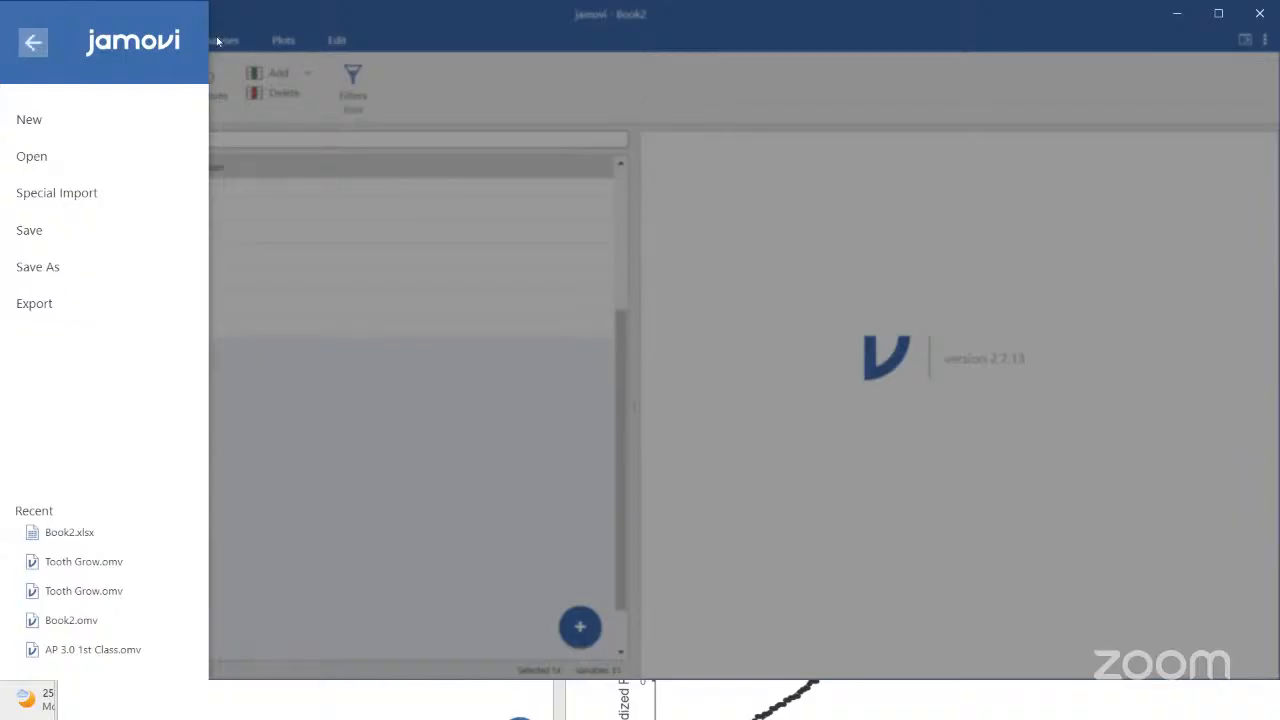
left_click(31, 44)
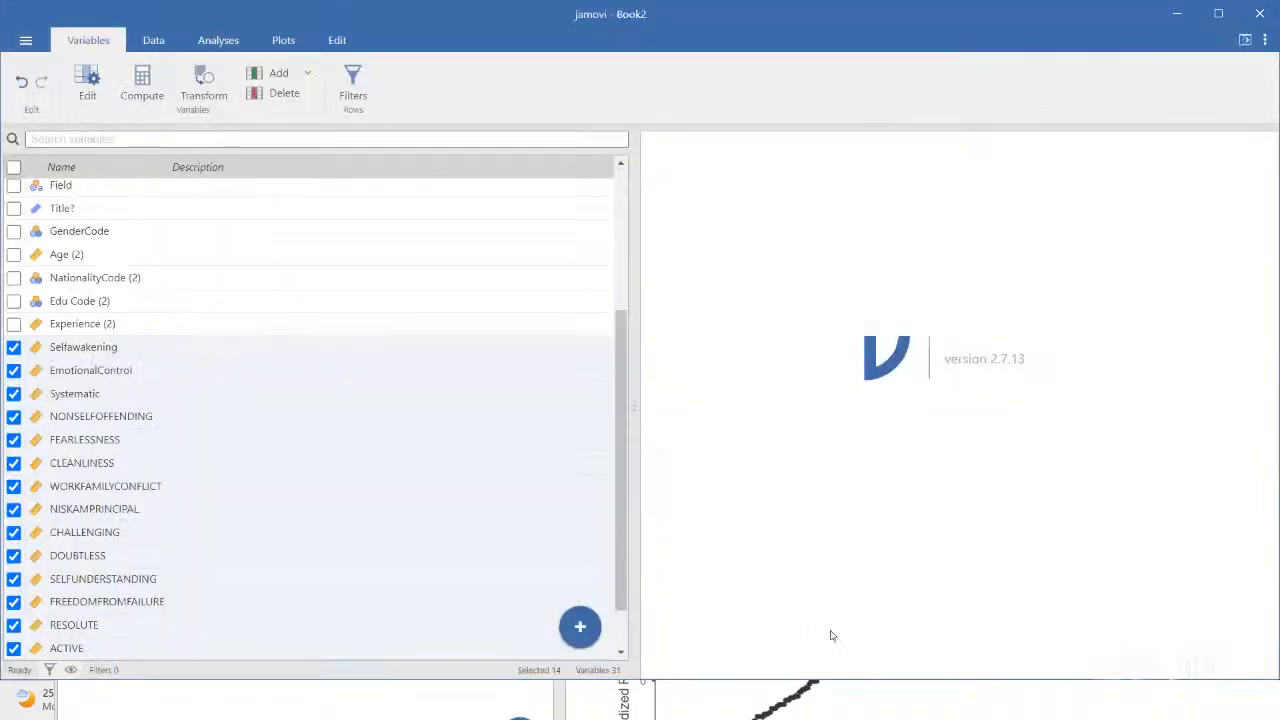
Minimize the Book2 and Anderson's Iris Data windows to reveal the desktop
left_click(1177, 14)
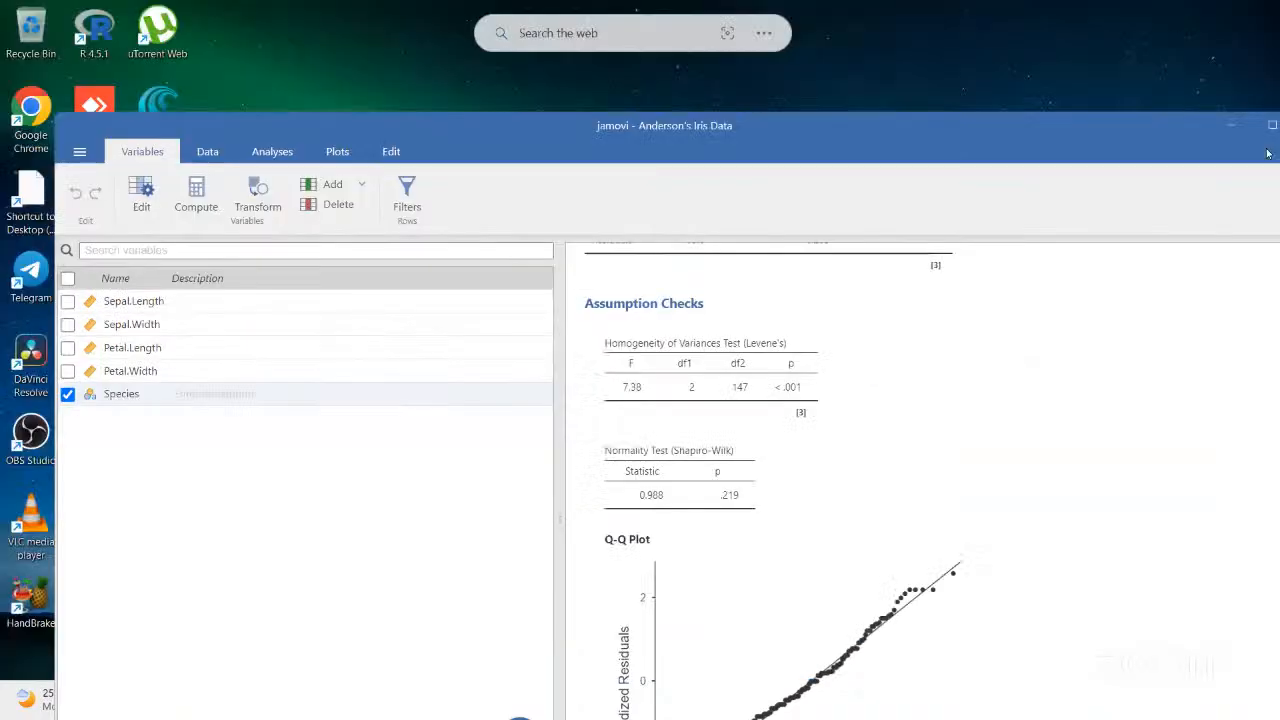
left_click_drag(800, 161, 596, 181)
left_click(1036, 146)
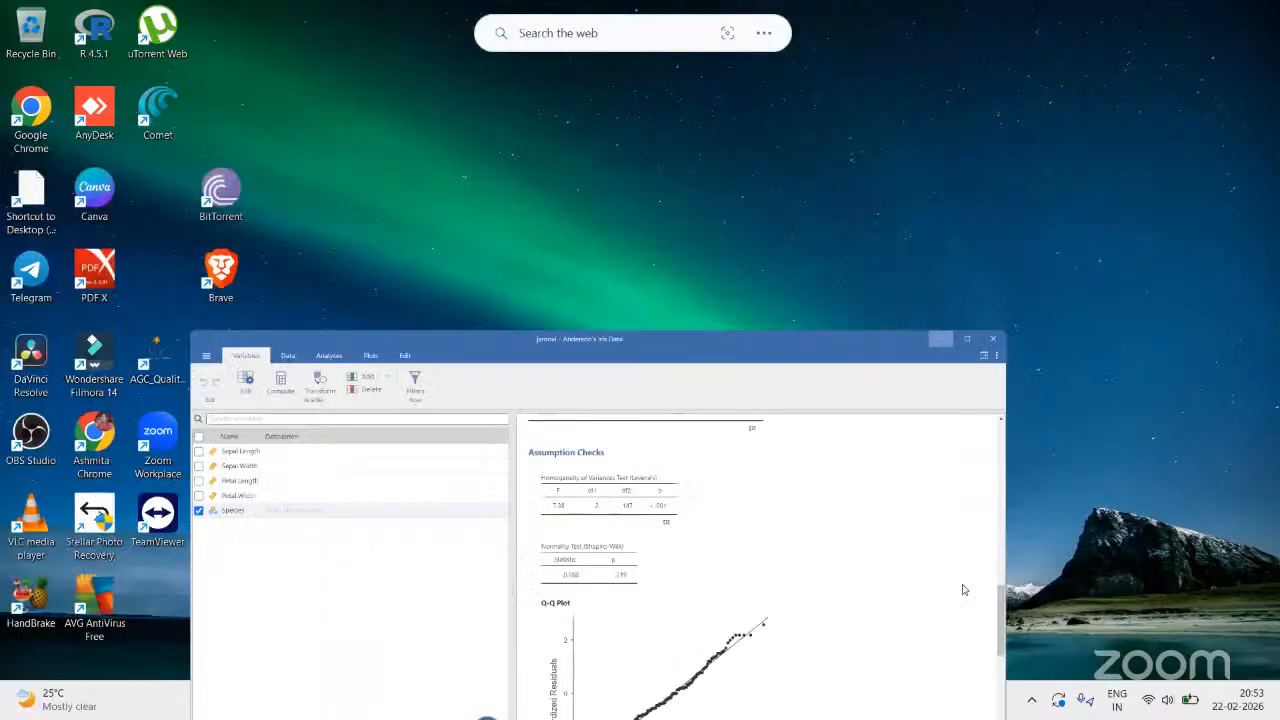
Switch to the Safety_NonMetric_Dataset workbook in Excel, restore it to a smaller window and enable editing
left_click(916, 702)
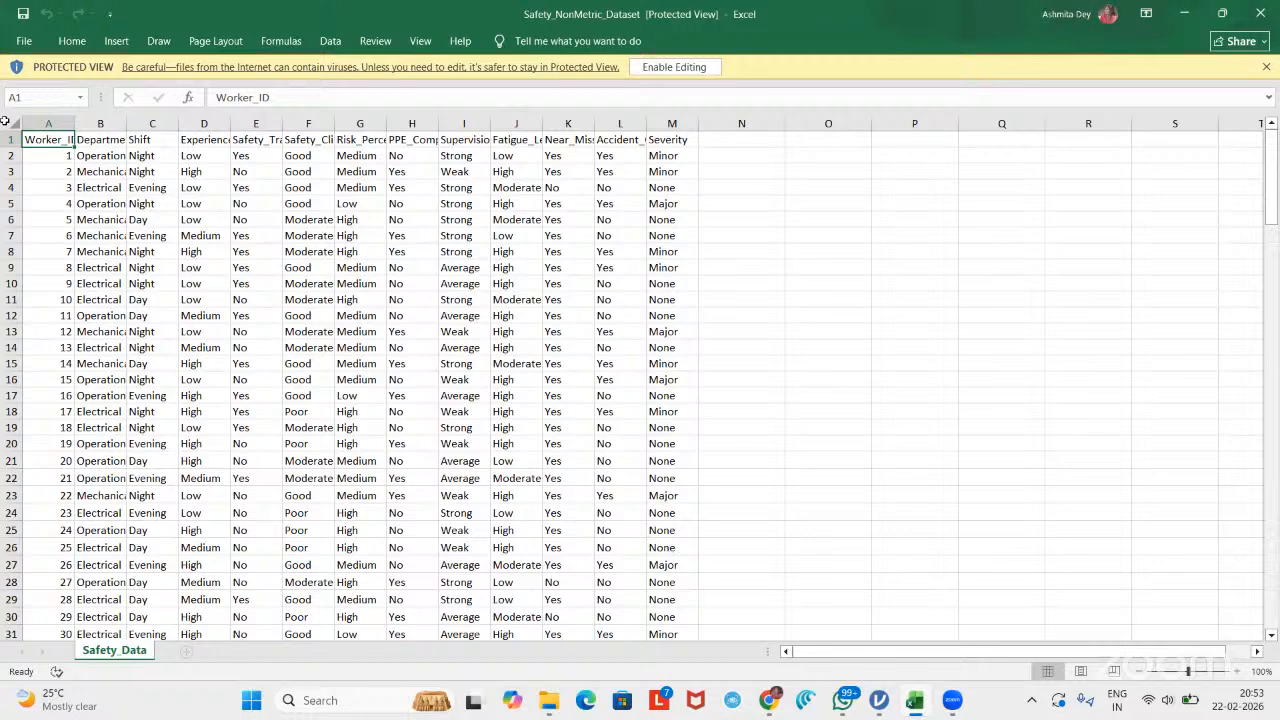
left_click(19, 41)
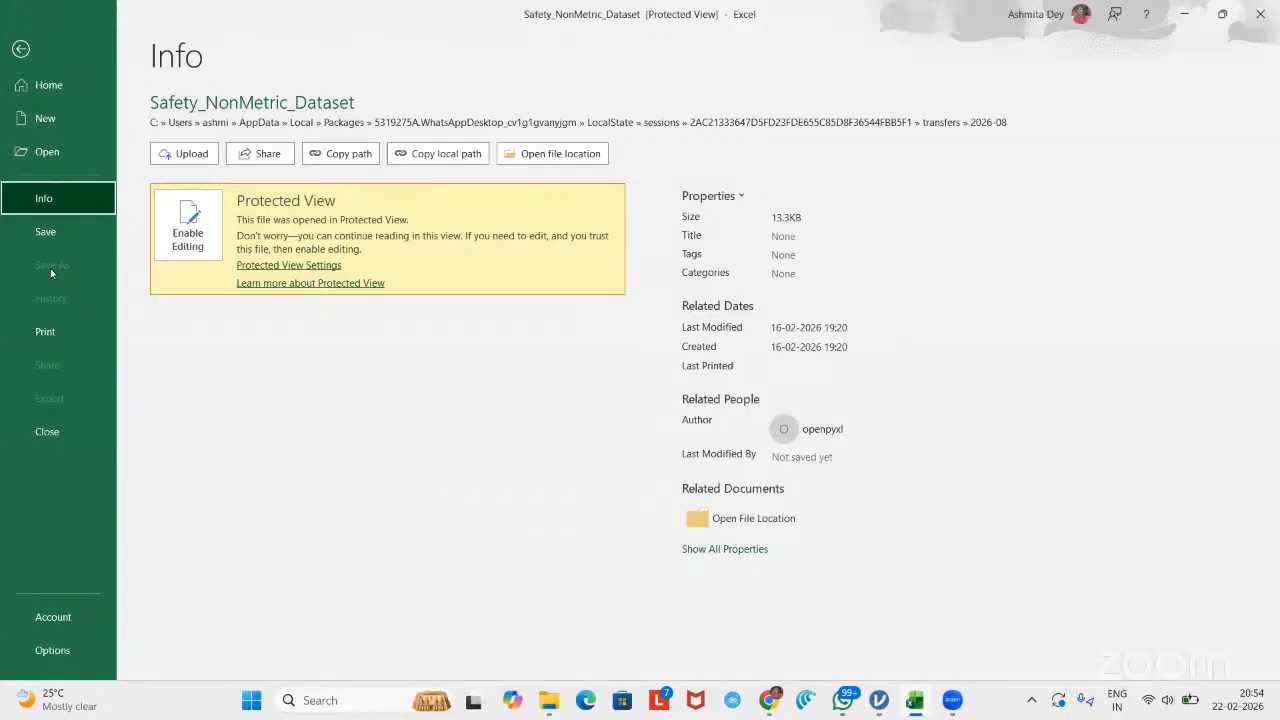
left_click(19, 48)
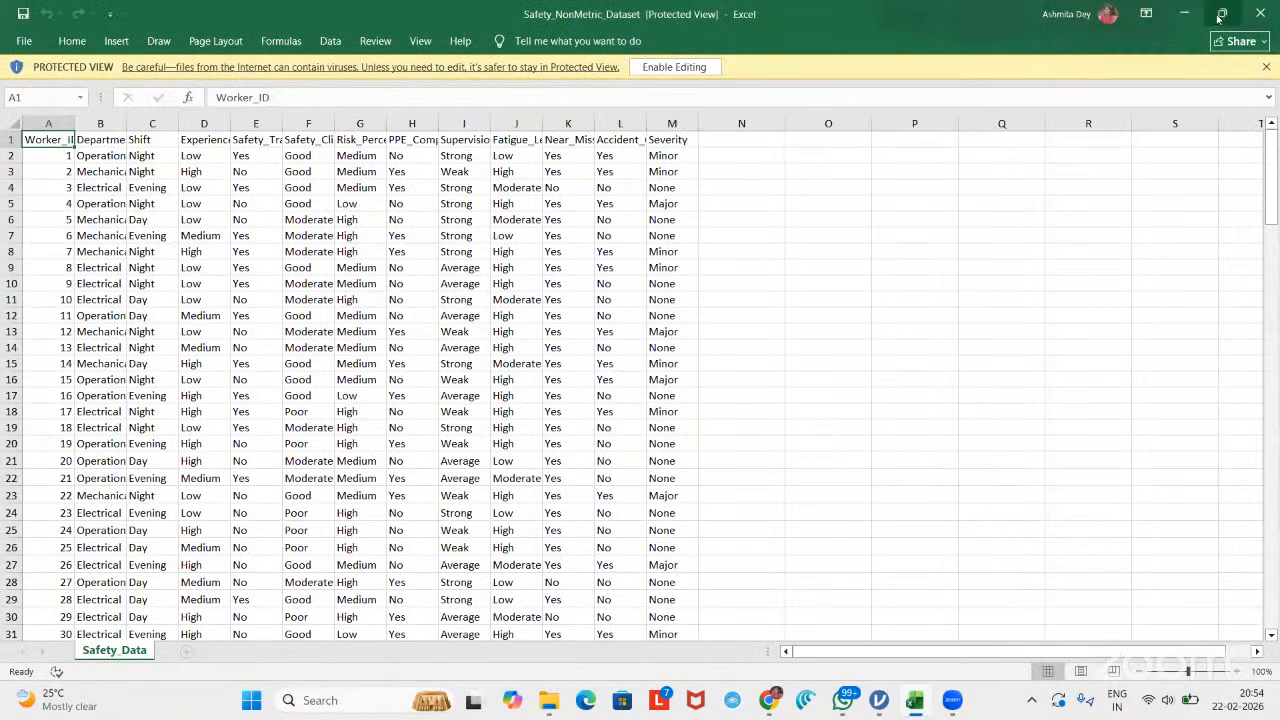
left_click(1221, 14)
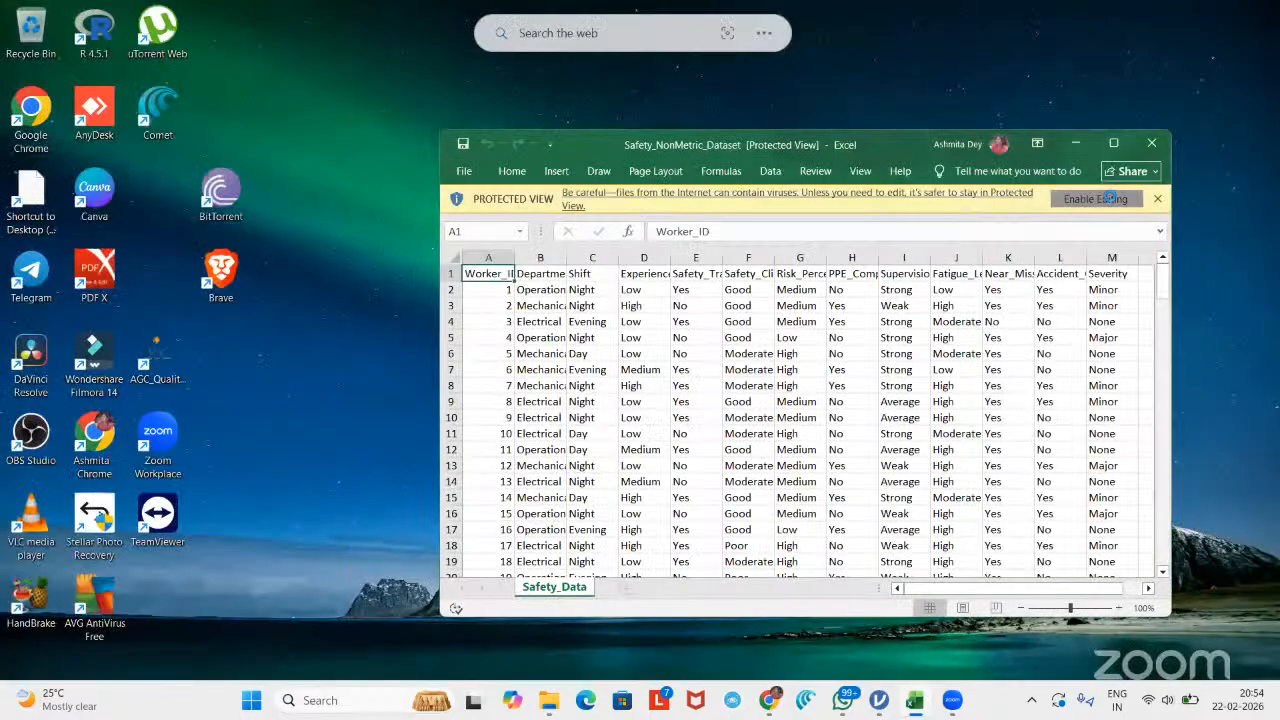
left_click(1100, 198)
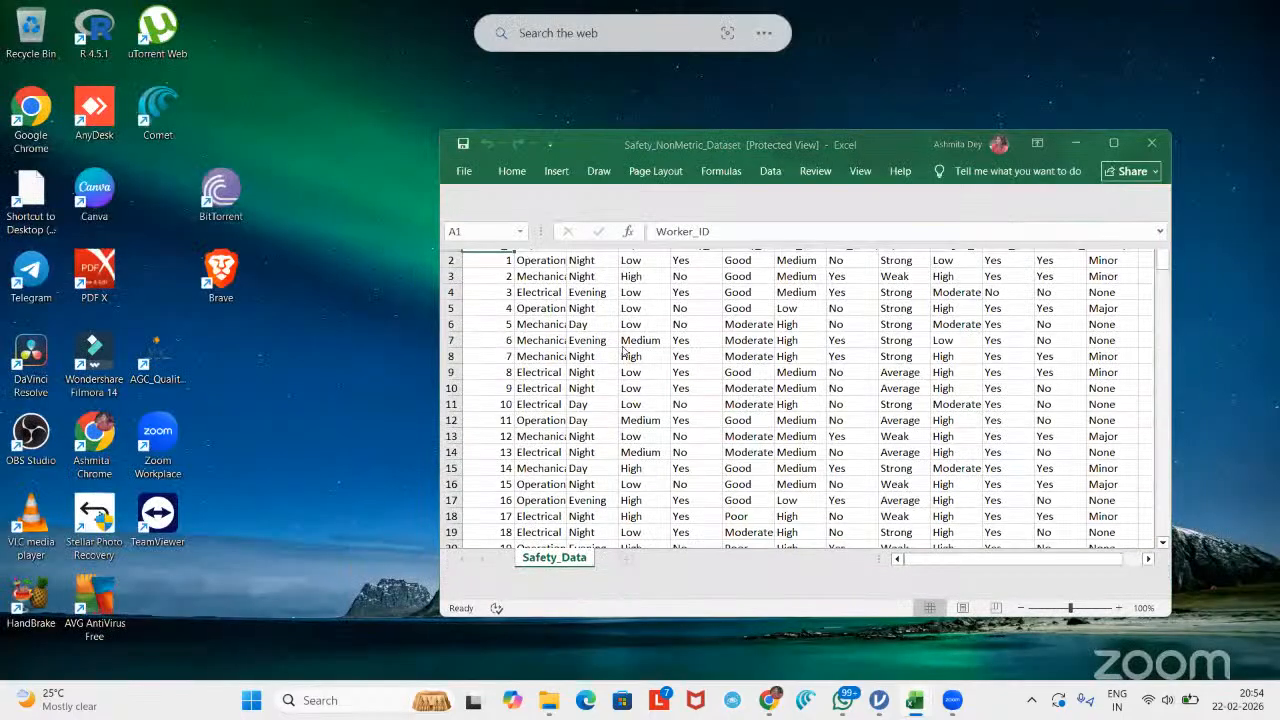
Save the workbook as Safety_NonMetric_Dataset in CSV (Comma delimited) format in the RPRIT_Applied Psychometrics folder
left_click(482, 190)
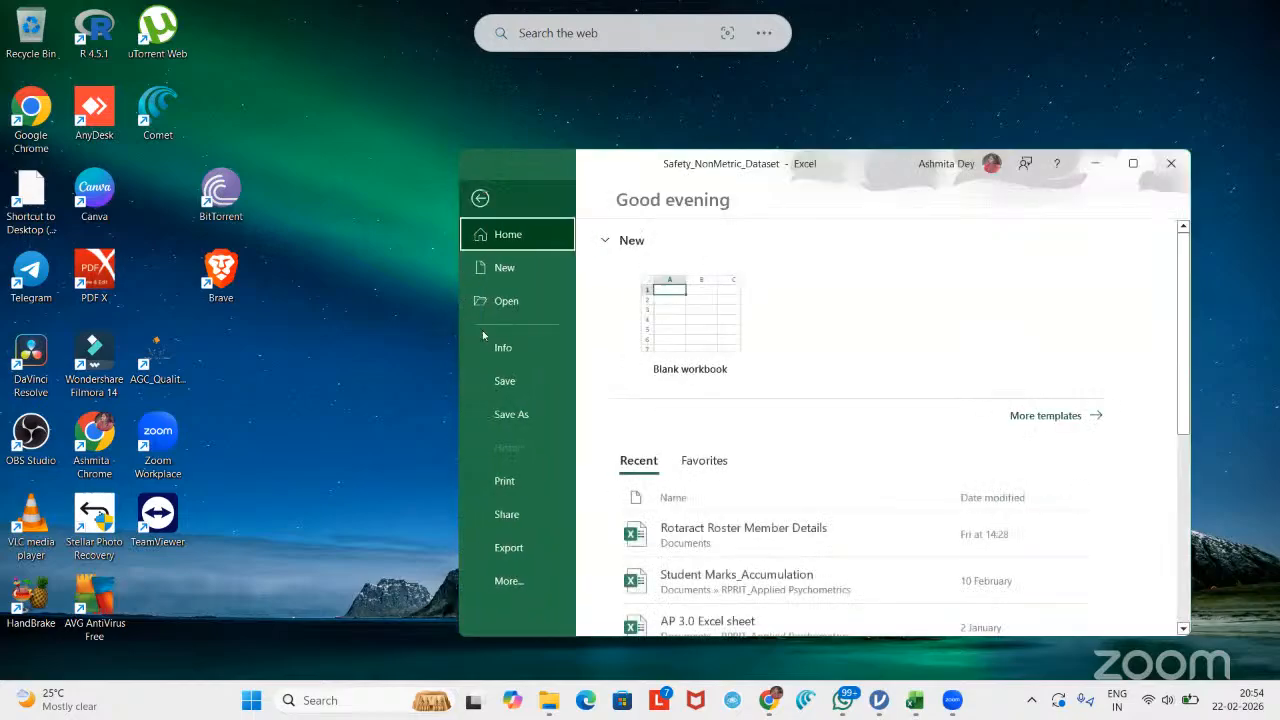
left_click(525, 405)
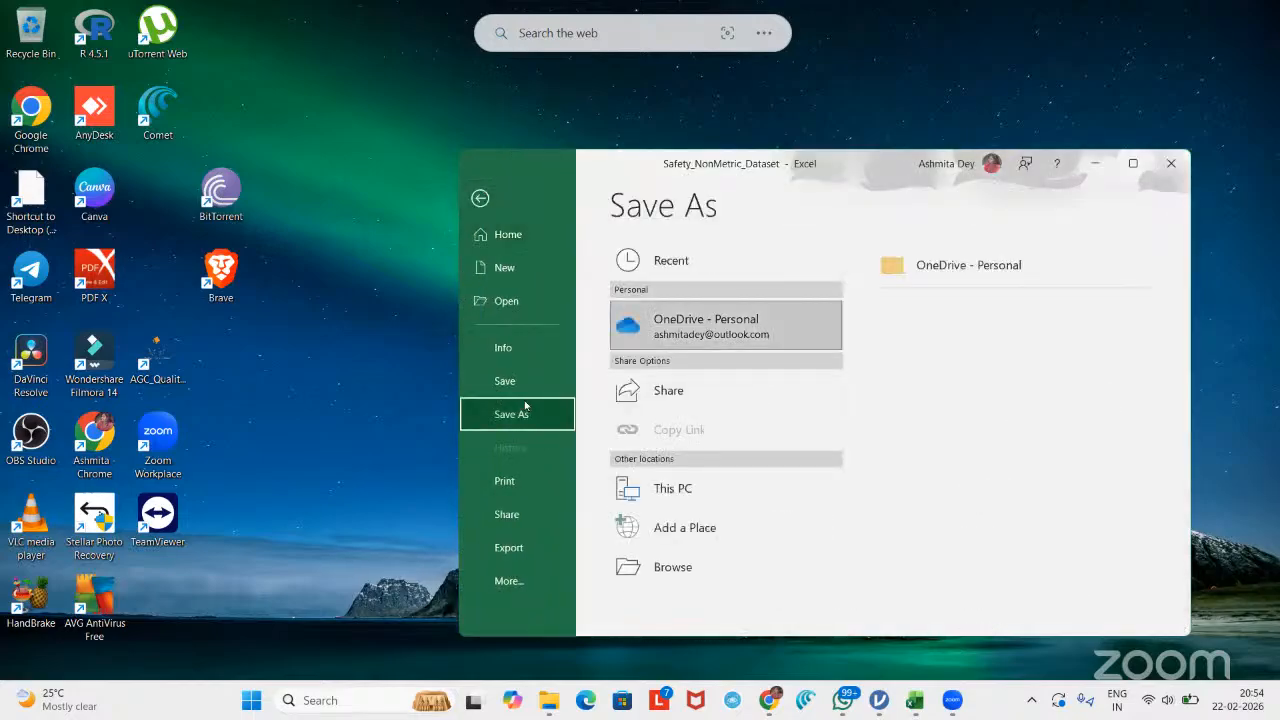
left_click(700, 569)
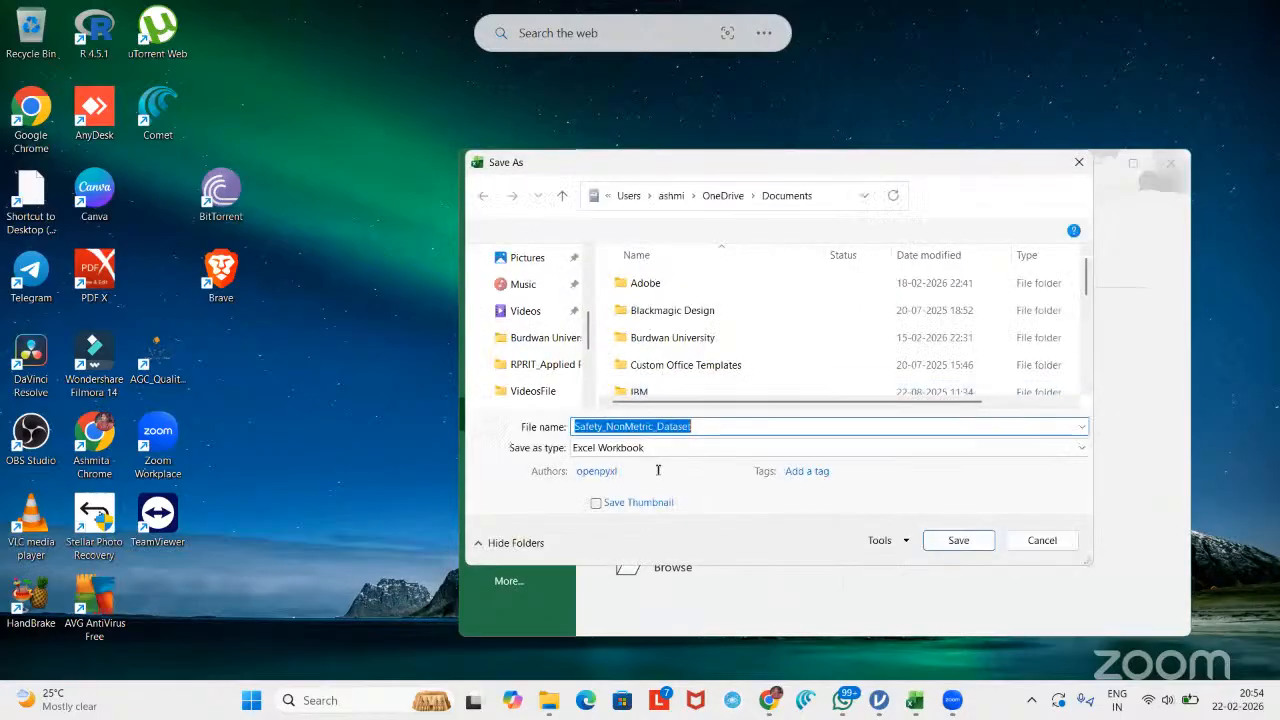
left_click(545, 371)
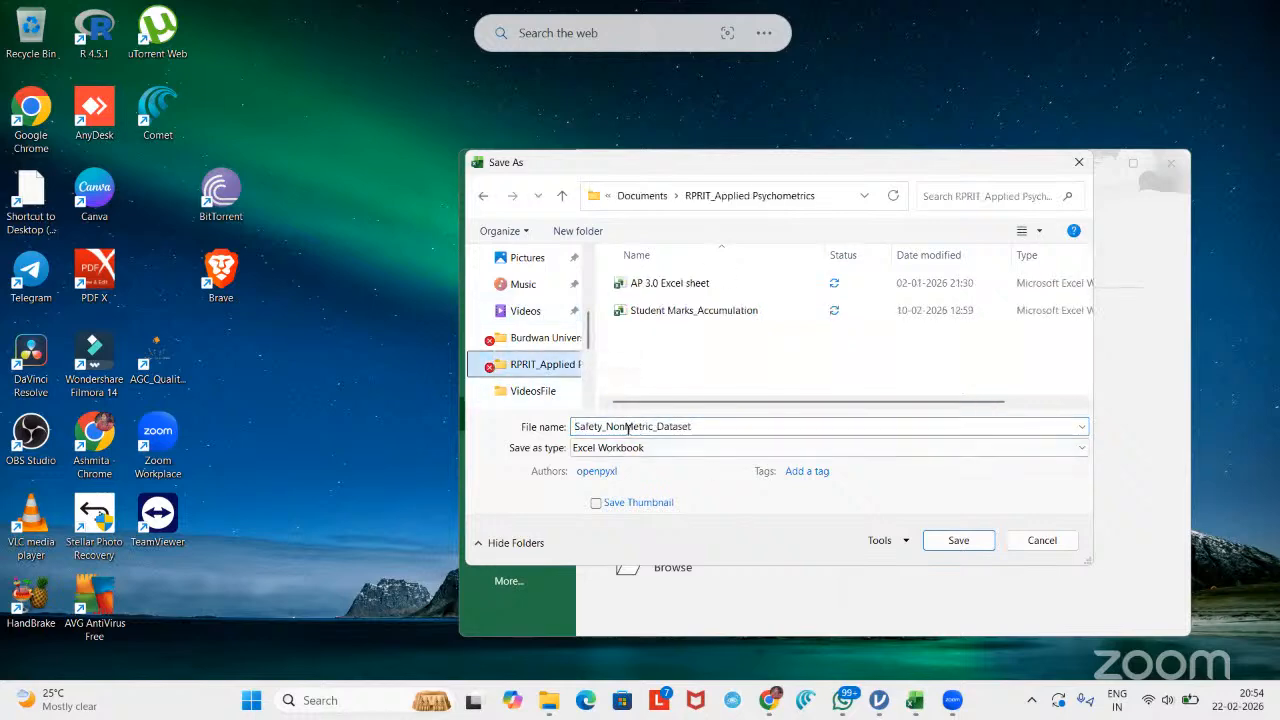
left_click(680, 447)
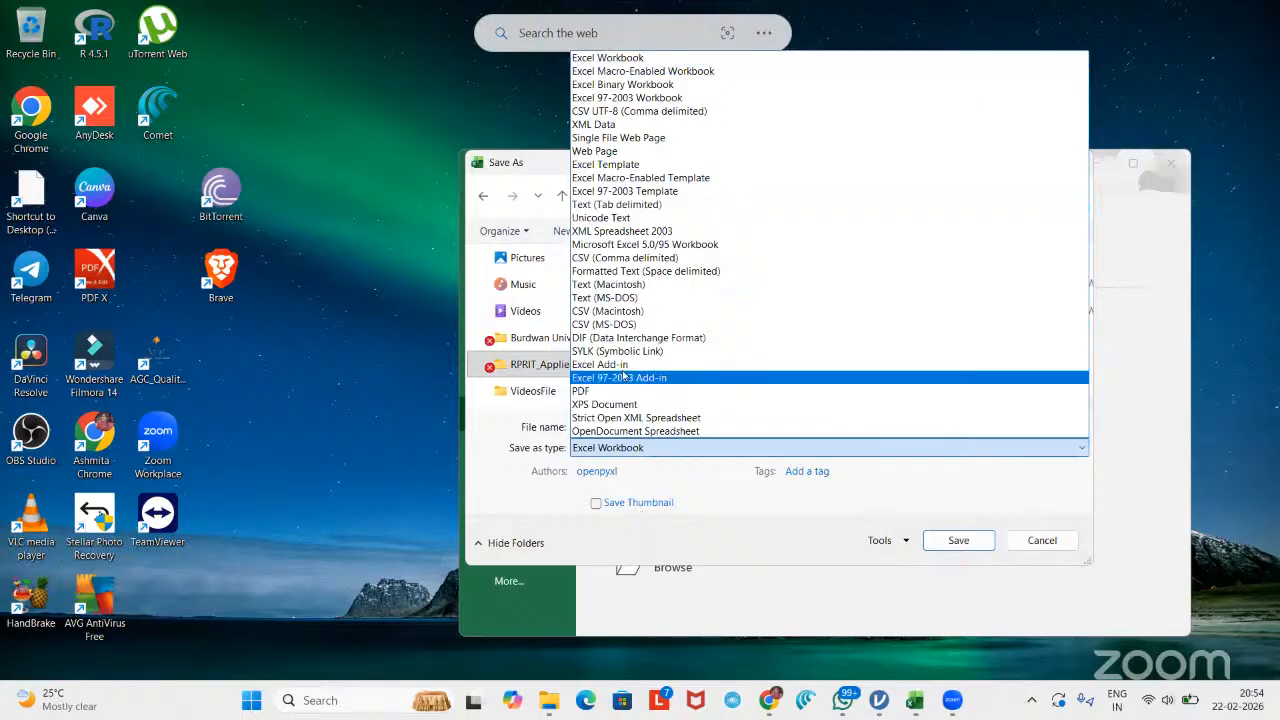
left_click(631, 258)
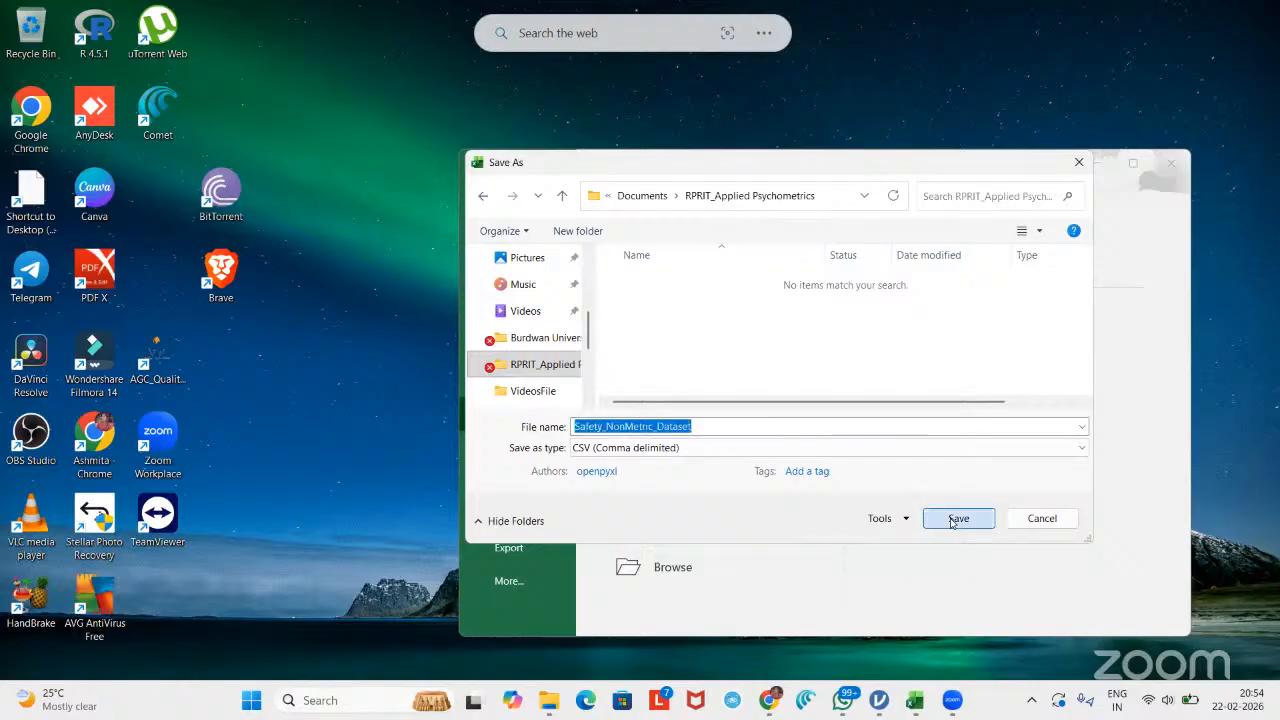
left_click(957, 519)
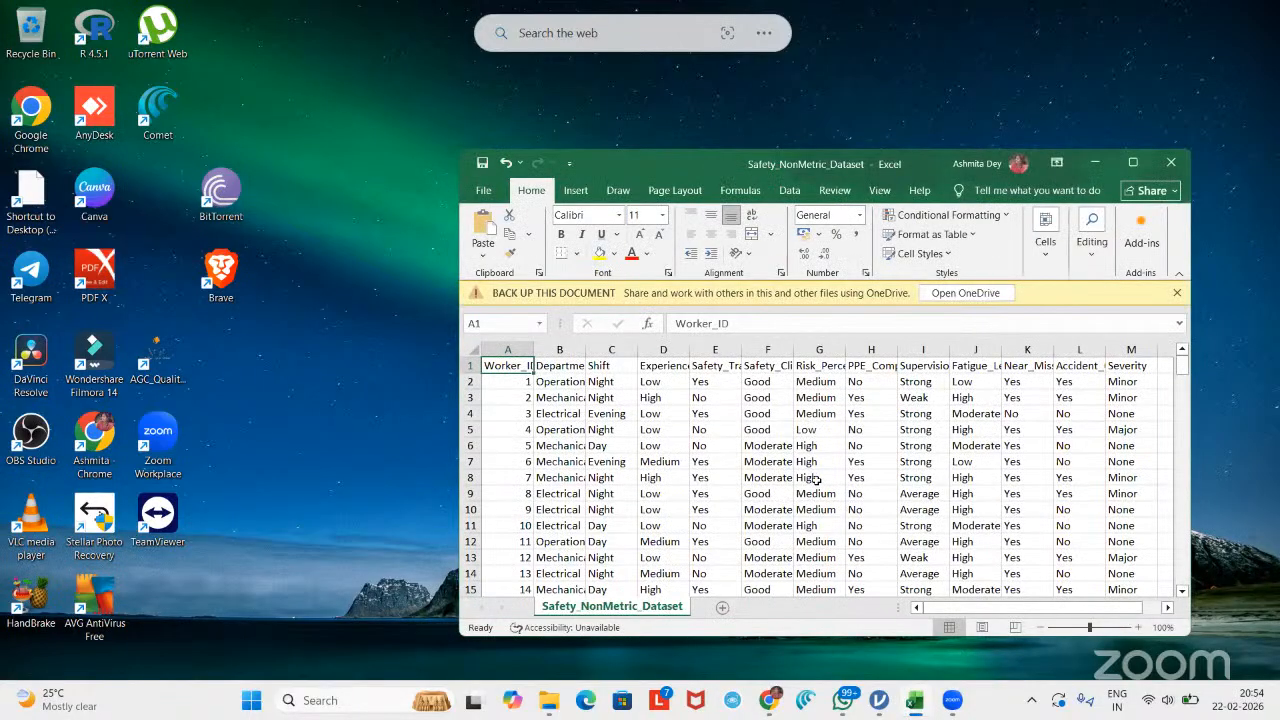
Switch to jamovi's Book2 window, open Safety_NonMetric_Dataset.csv from Documents > RPRIT_Applied Psychometrics, and maximize the dataset's window
mouse_move(876, 710)
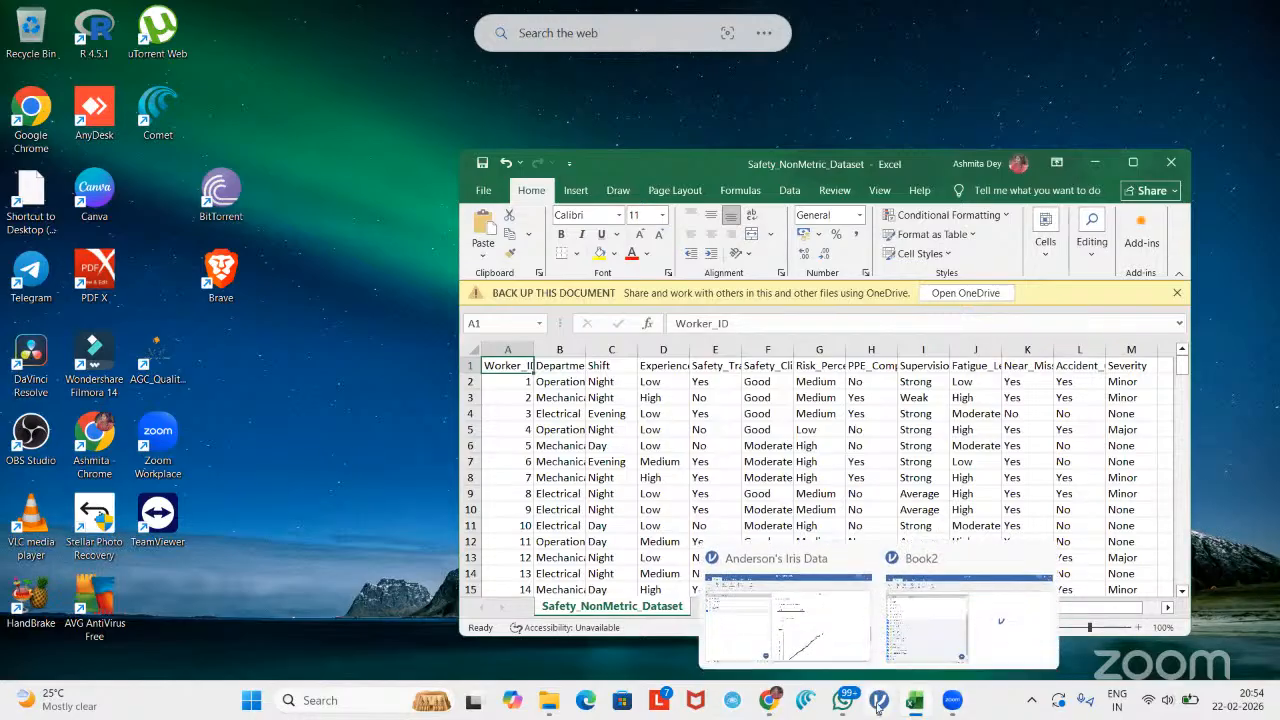
left_click(925, 635)
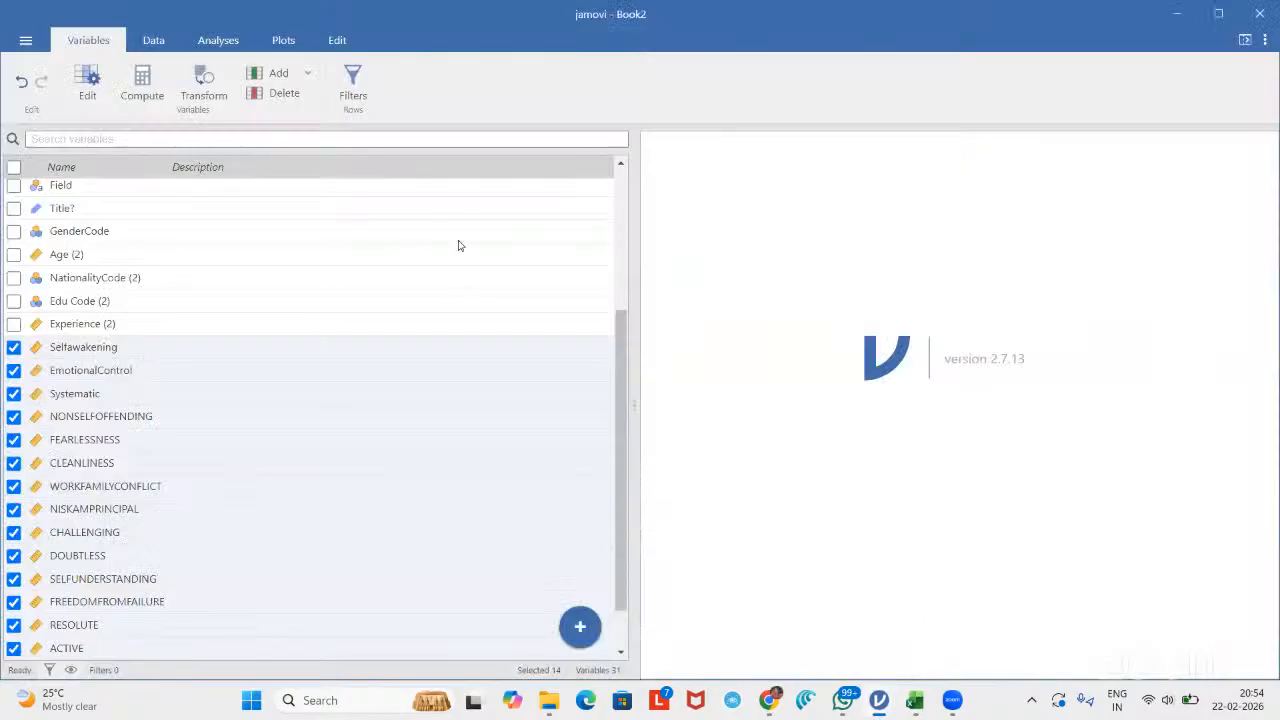
left_click(25, 40)
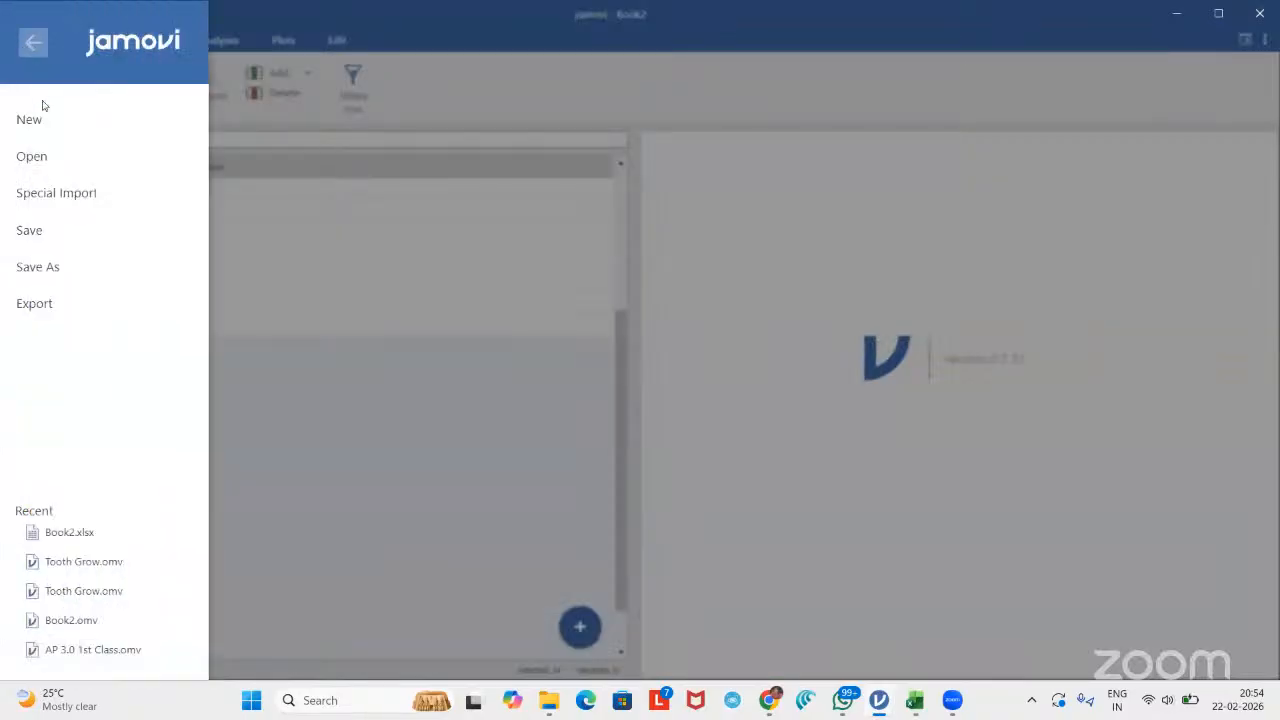
left_click(40, 157)
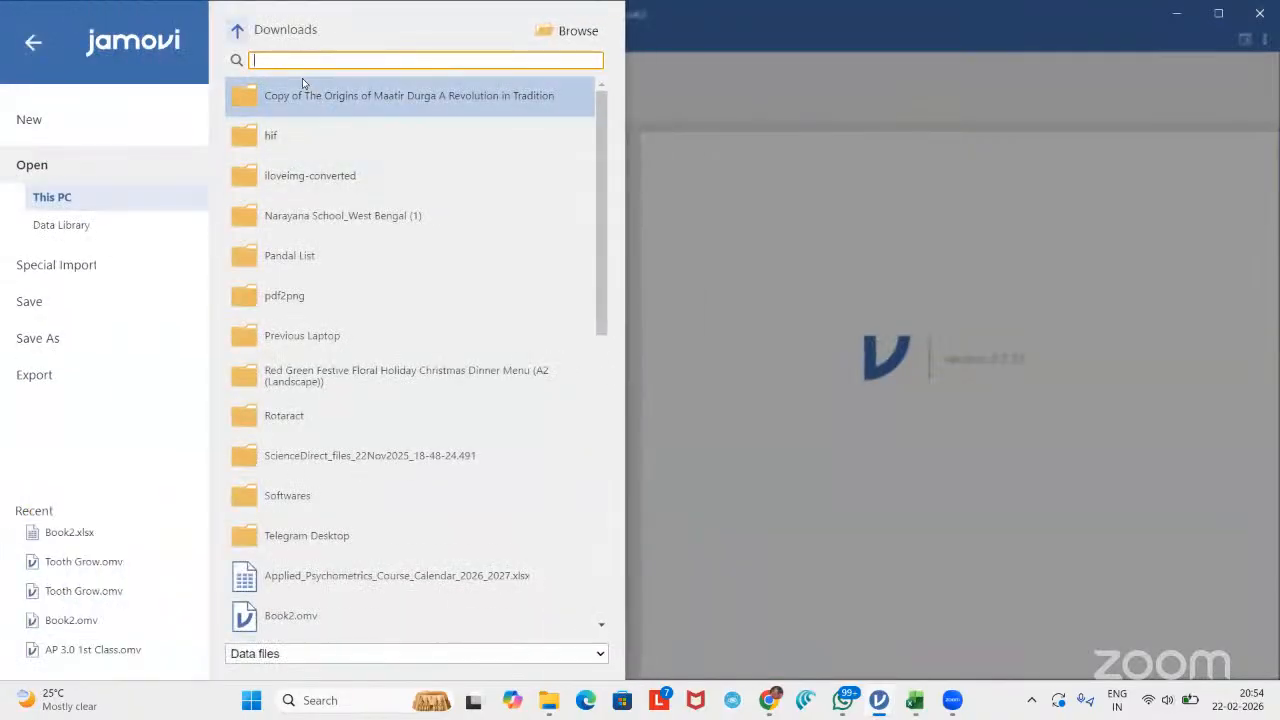
left_click(237, 31)
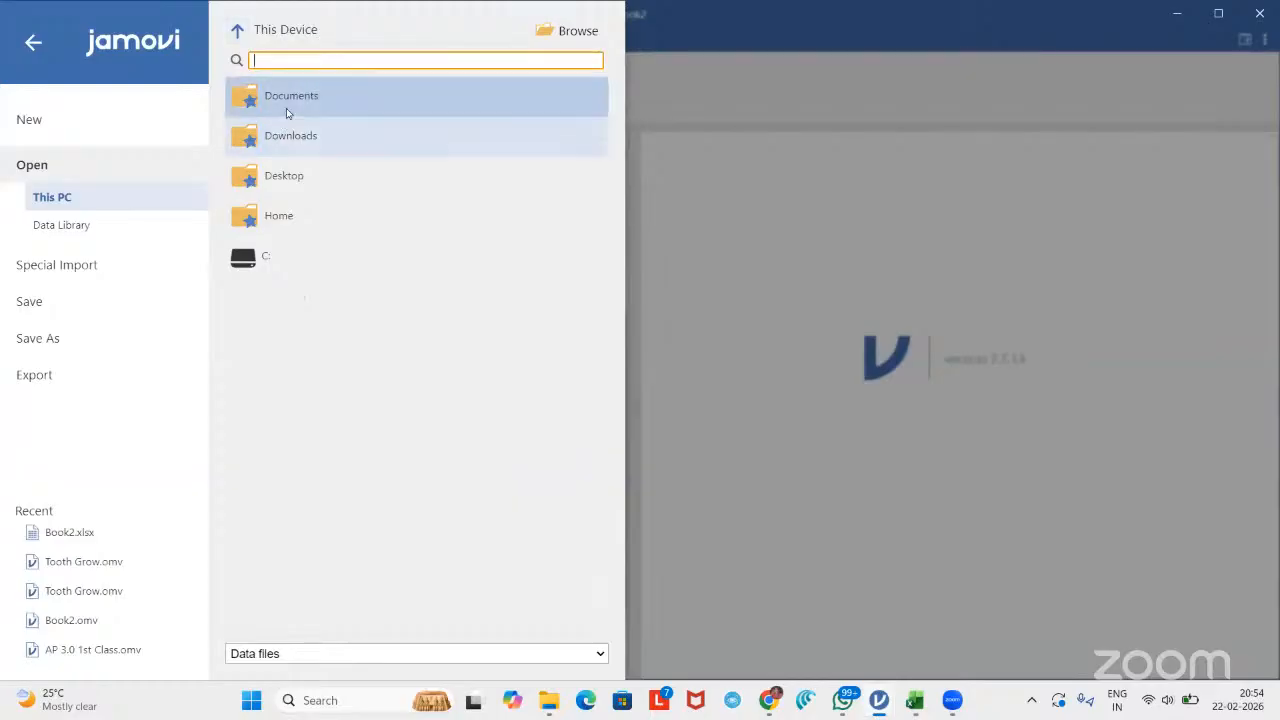
double_click(286, 106)
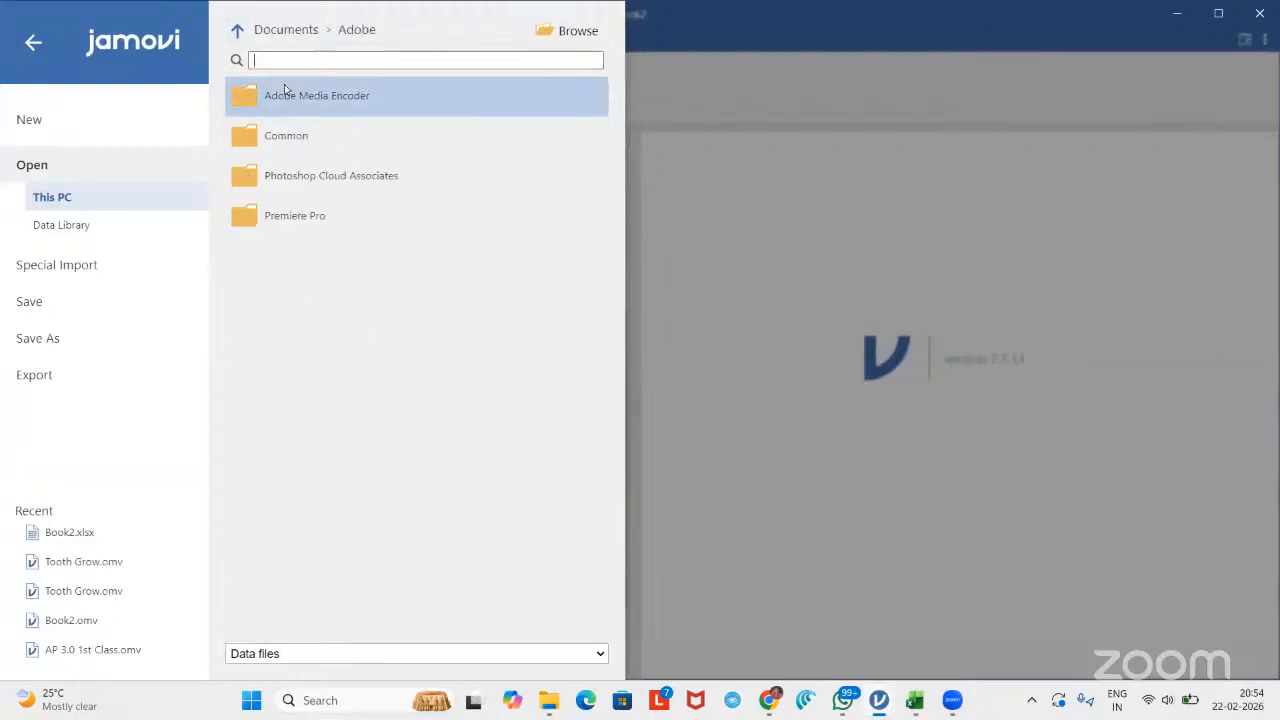
left_click(237, 31)
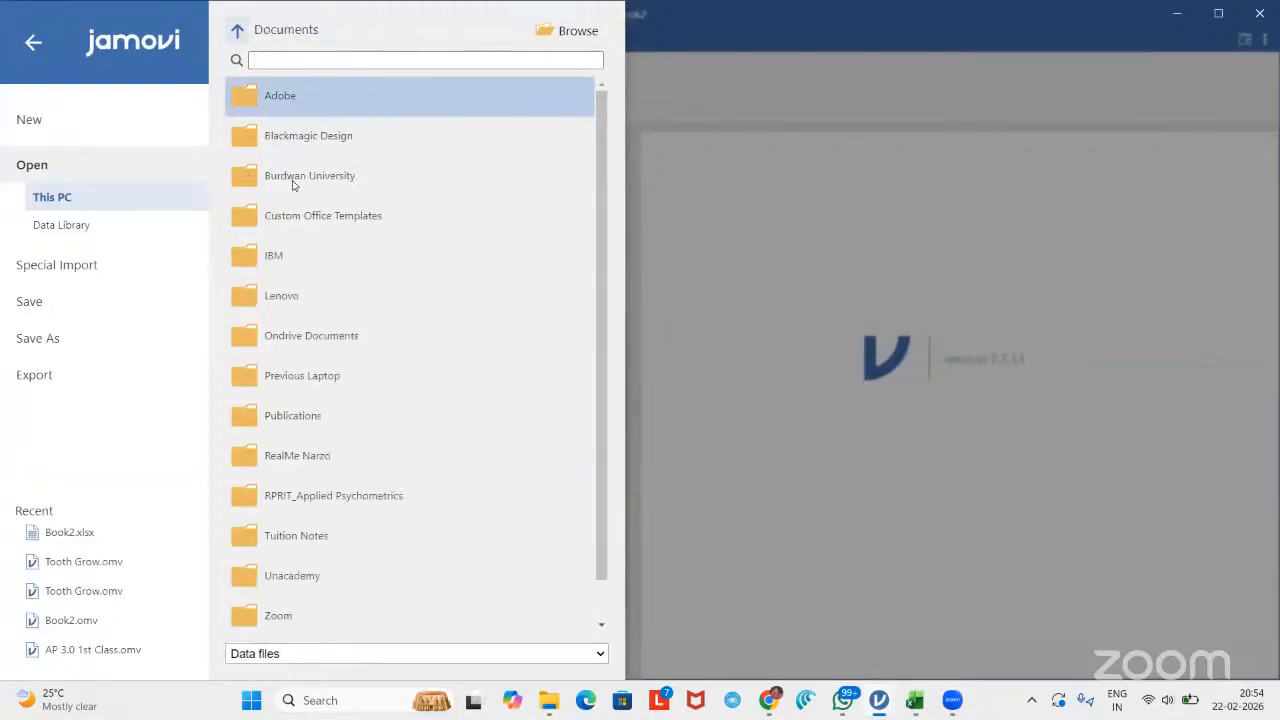
left_click(366, 494)
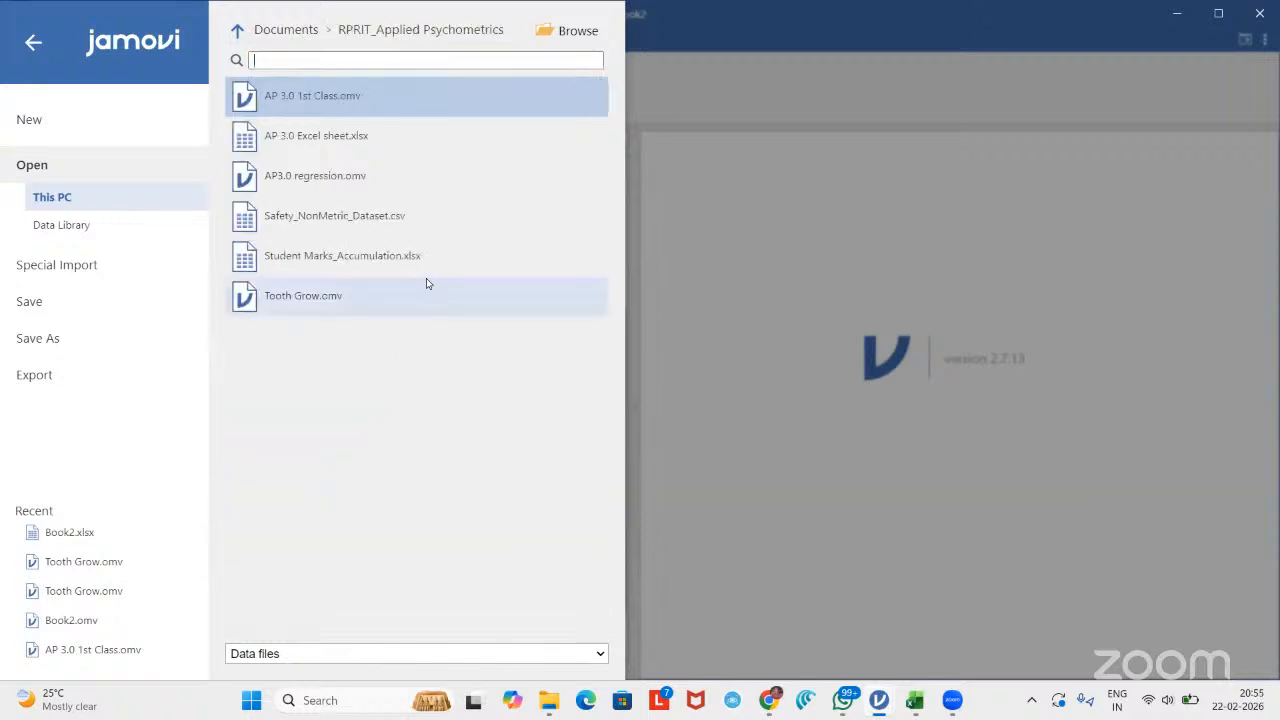
left_click(406, 224)
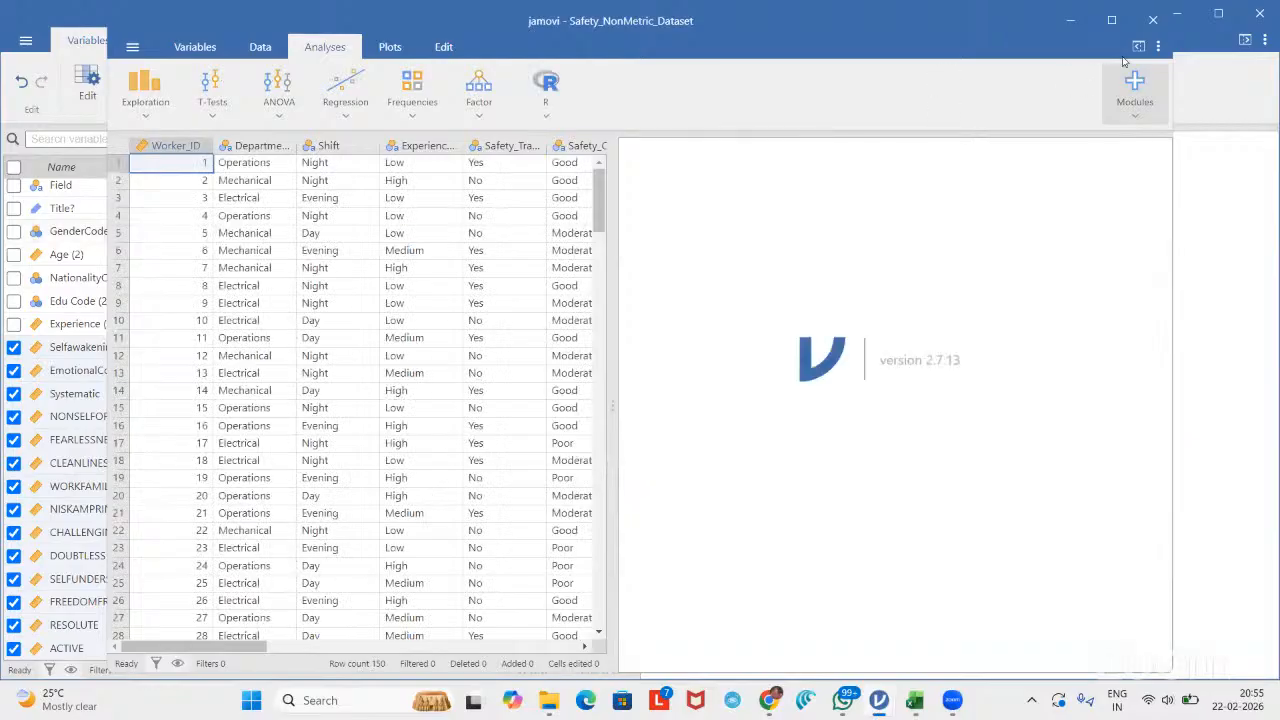
left_click(1115, 22)
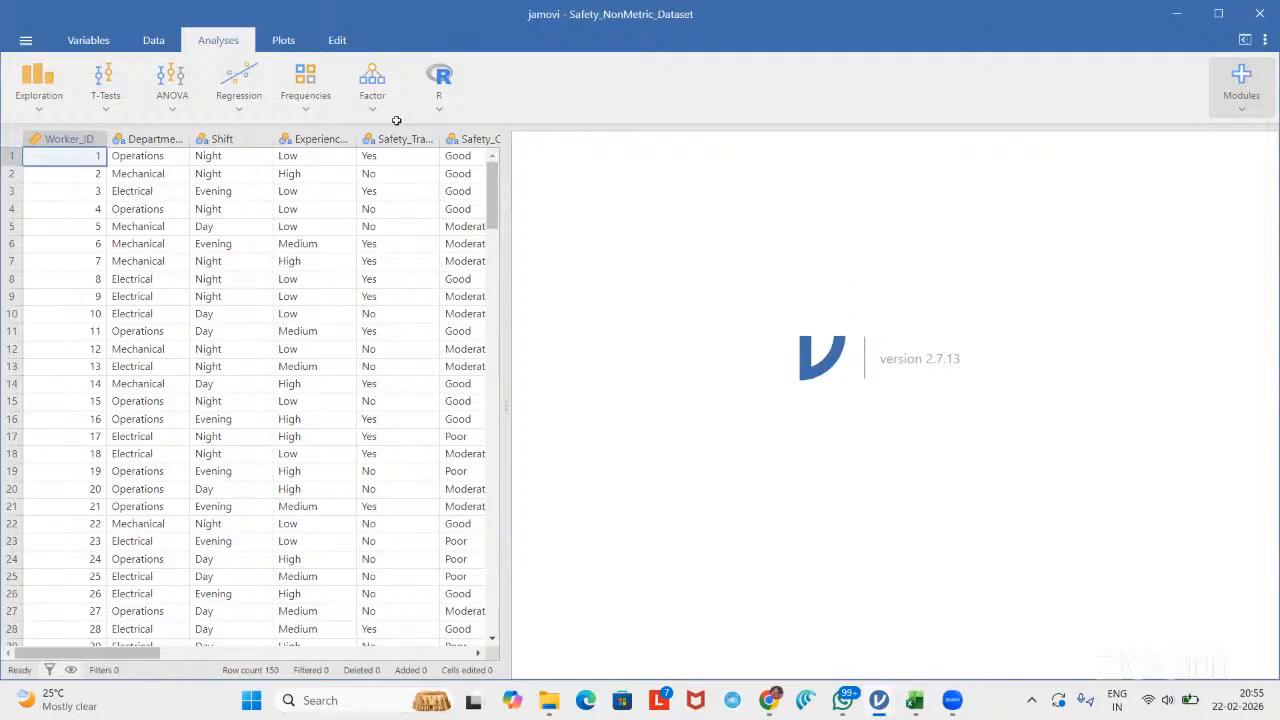
Start a Descriptives analysis and add Department to its variables
left_click(42, 112)
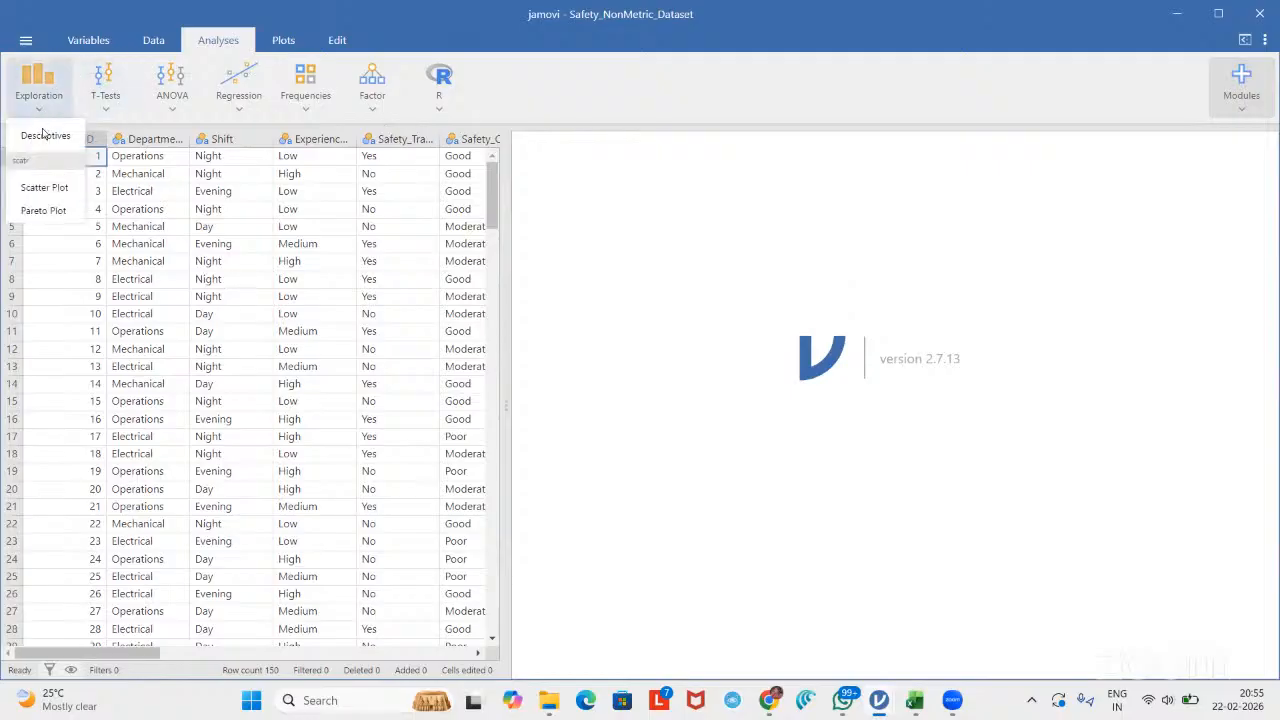
left_click(42, 134)
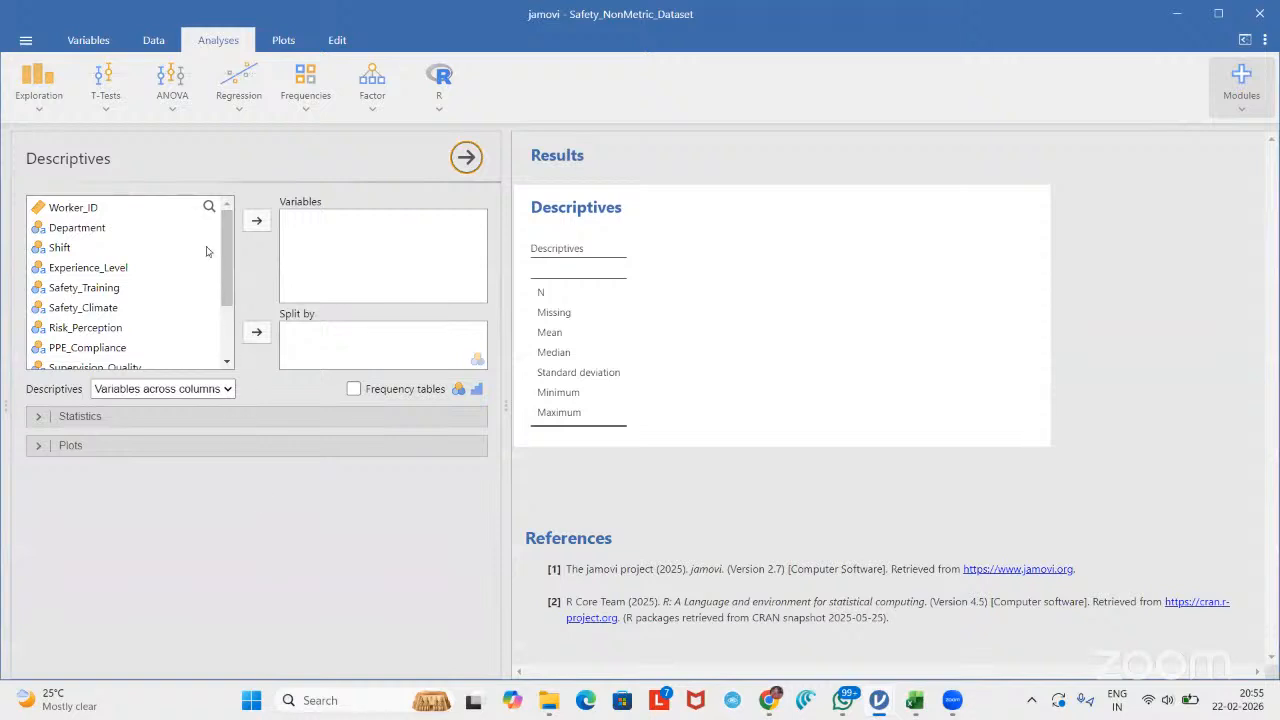
left_click(174, 229)
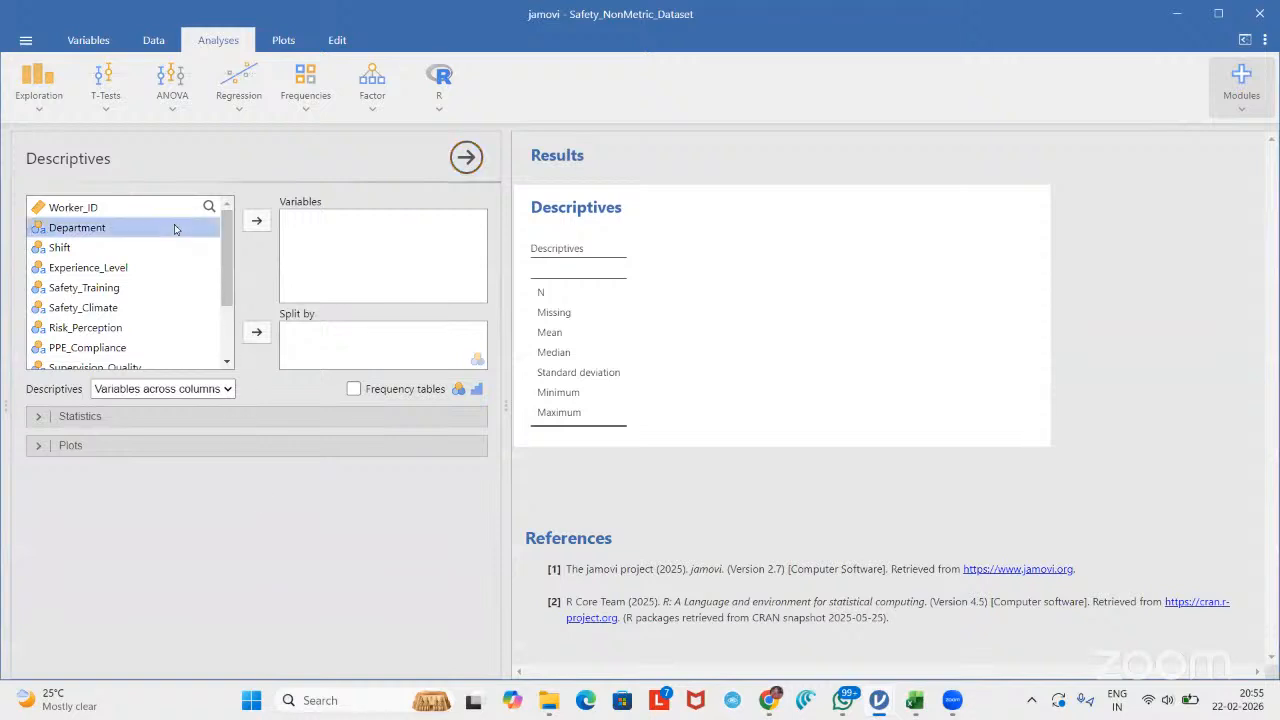
left_click(257, 223)
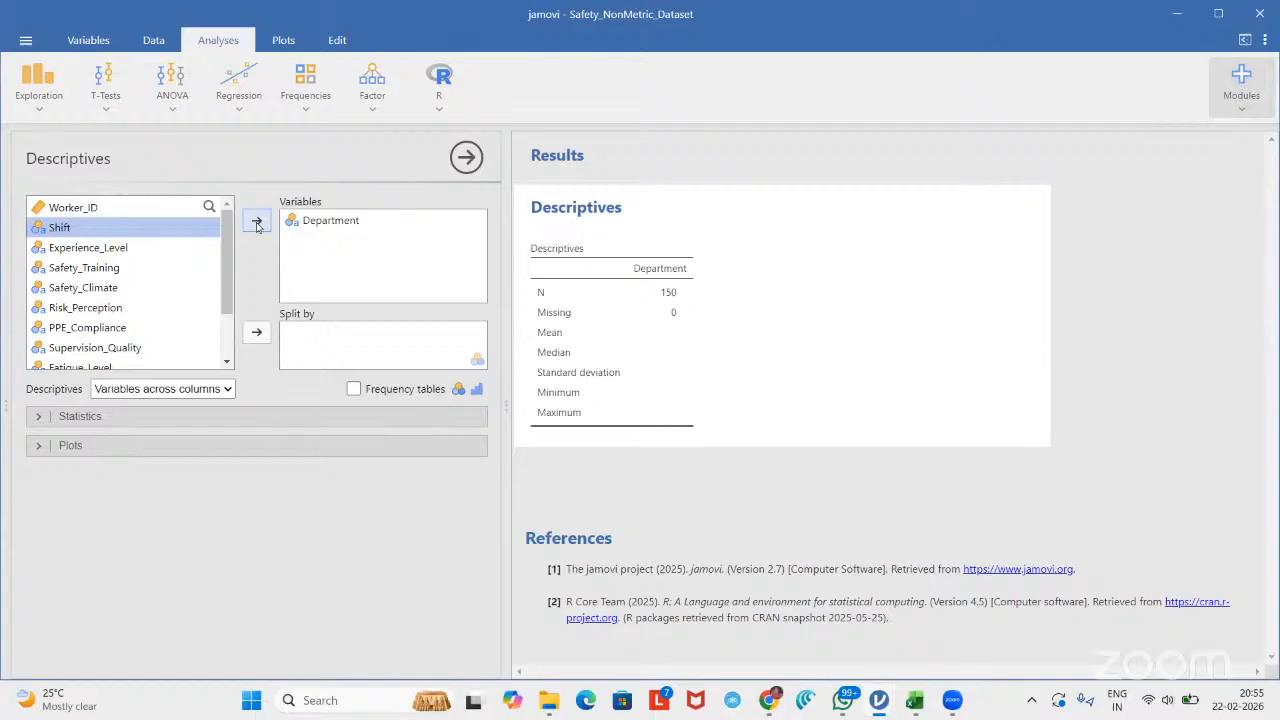
left_click(1177, 703)
left_click(1101, 384)
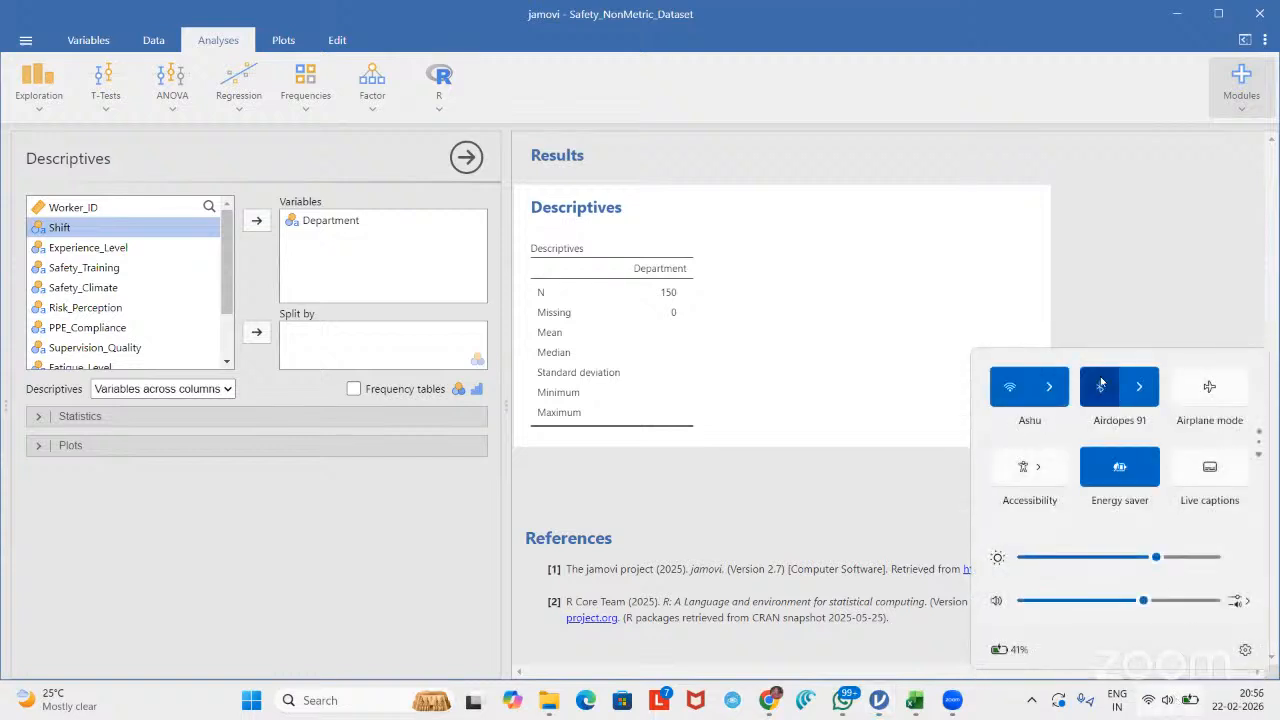
left_click(852, 527)
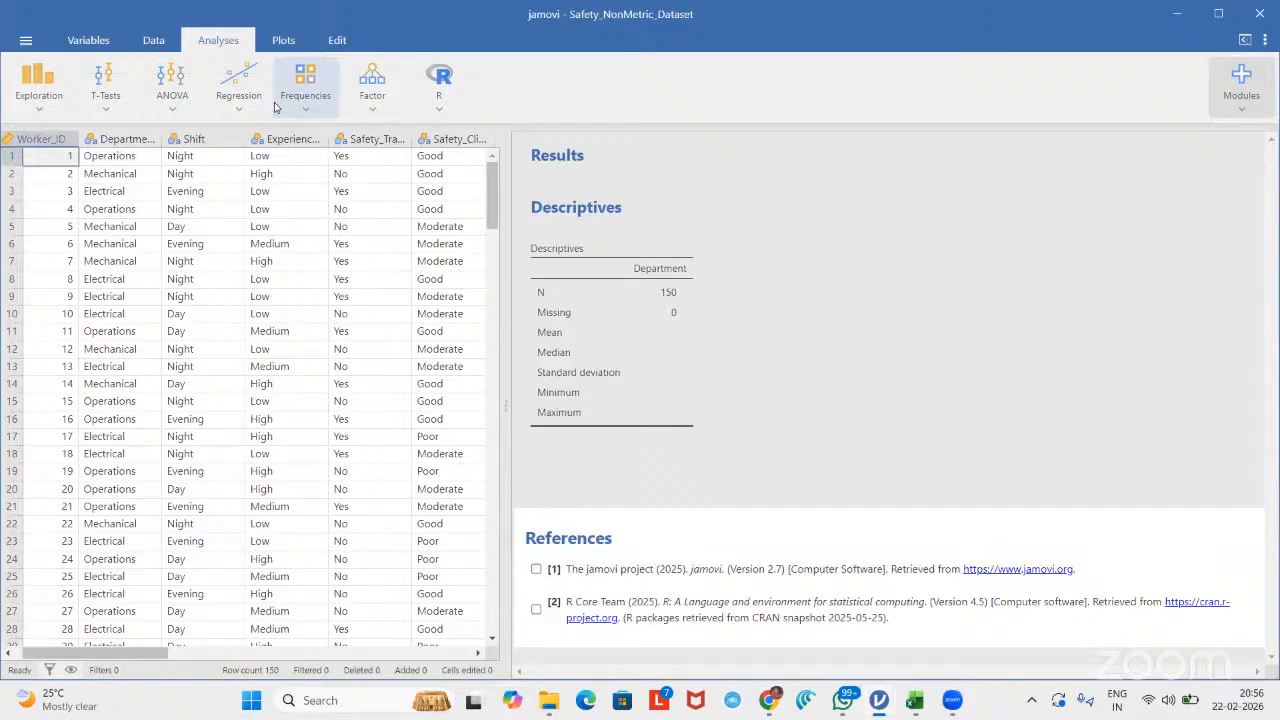
Reopen the Descriptives analysis options and enable frequency tables for Department
left_click(606, 412)
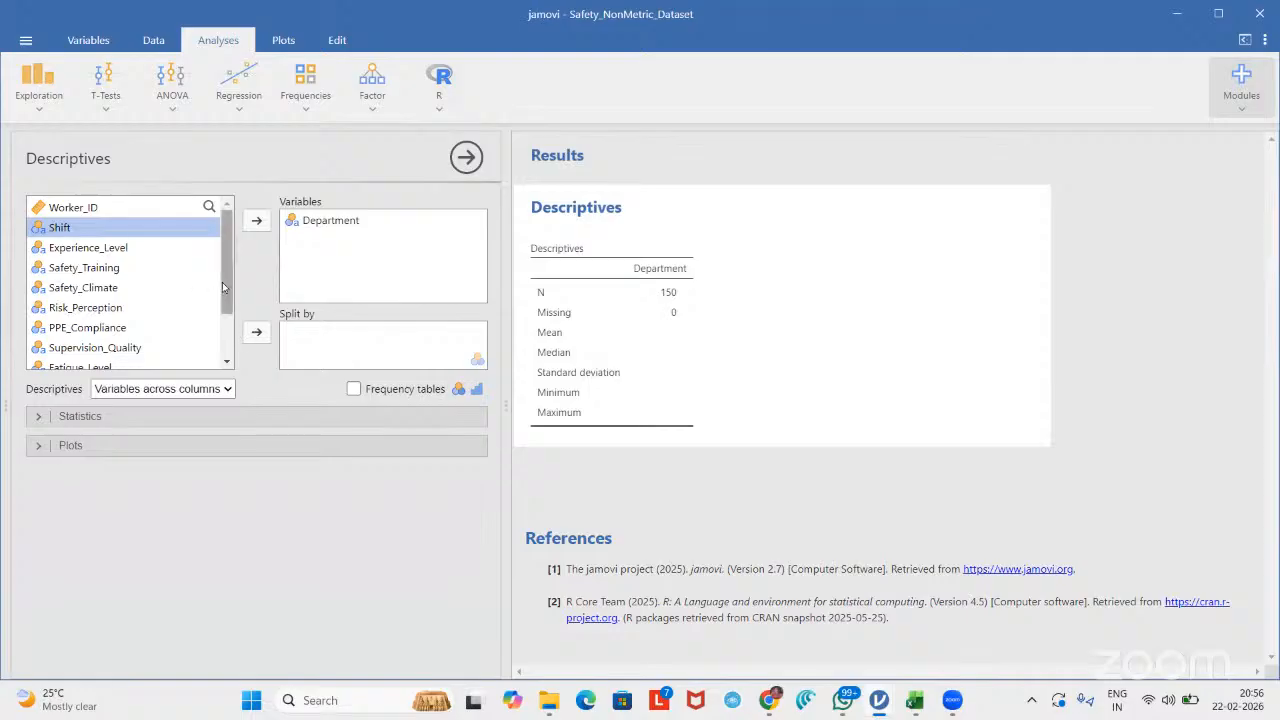
left_click(354, 389)
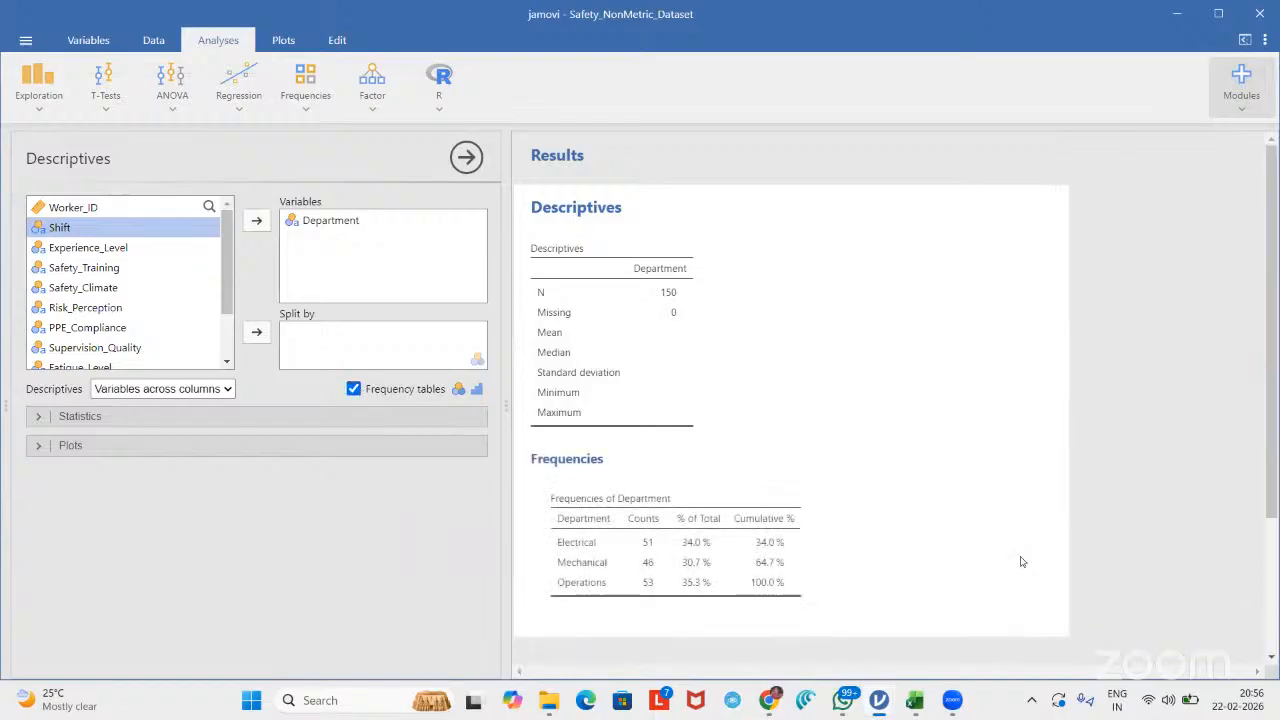
scroll(1021, 562, "down", 3)
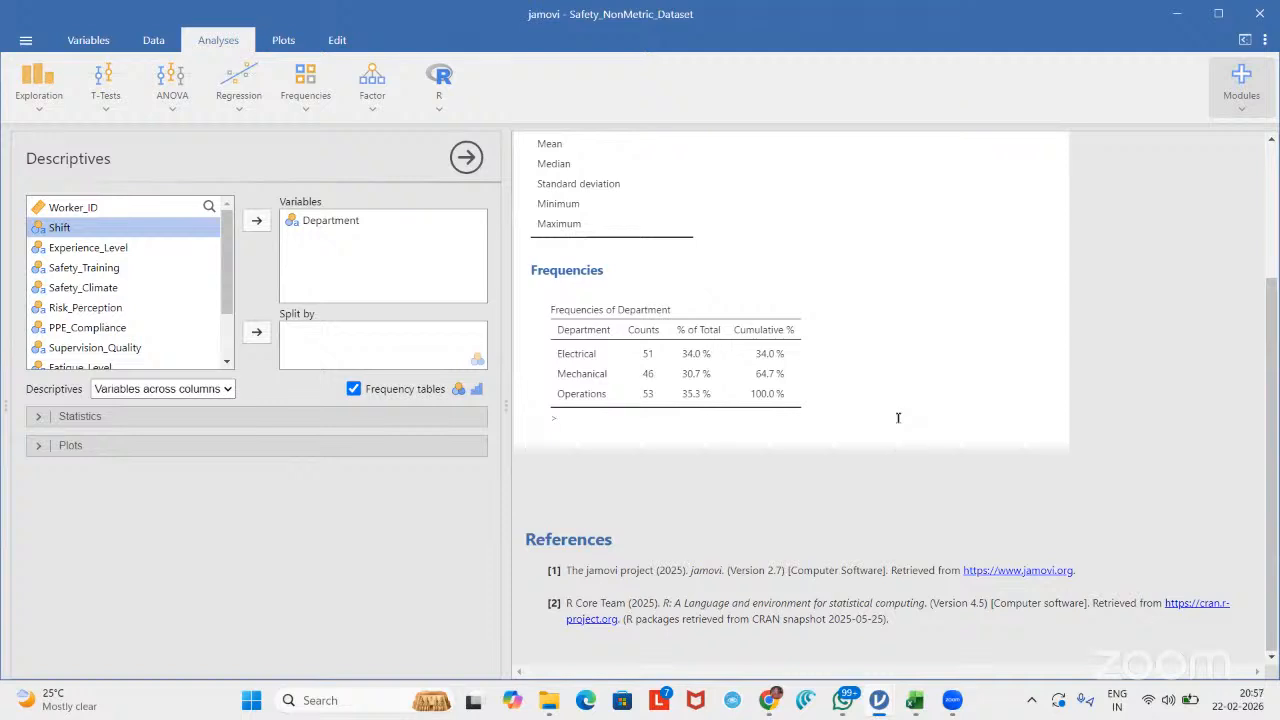
Split the Department descriptives by Shift and review the resulting frequency table
left_click(257, 331)
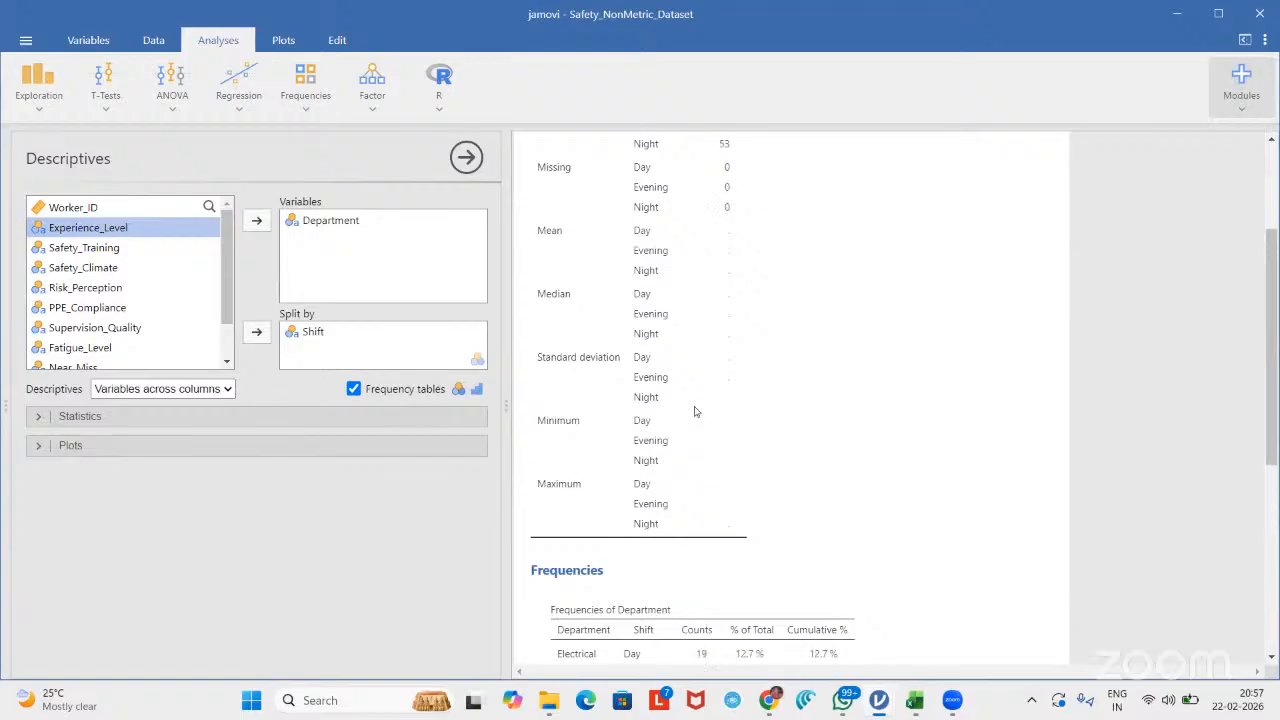
scroll(696, 411, "down", 5)
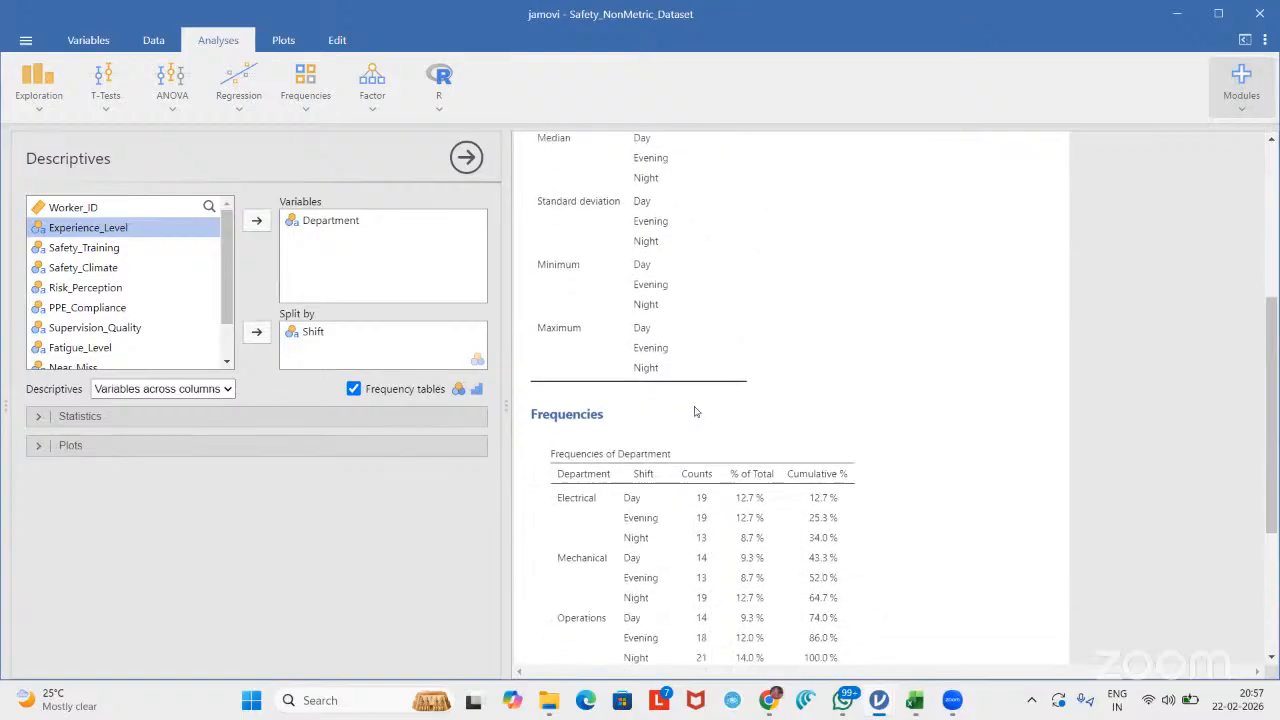
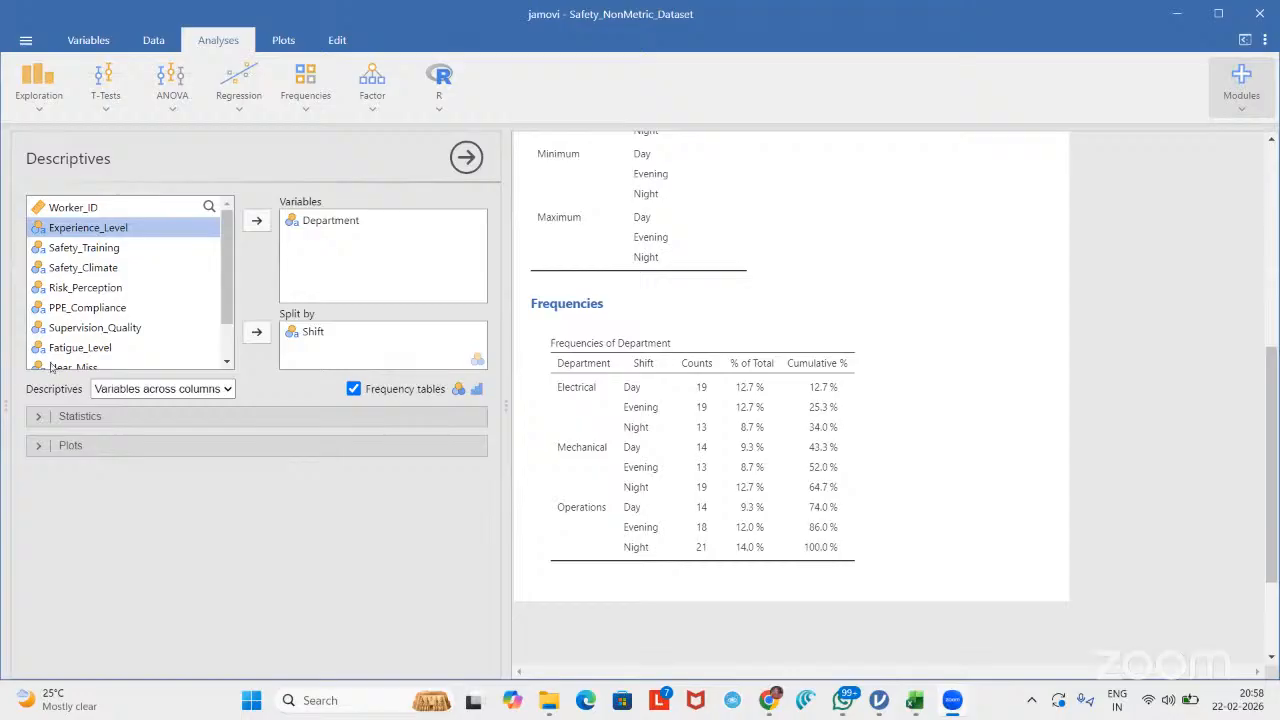
Replace Shift with Risk_Perception as the split variable for the Department descriptives and review the frequency table
left_click(110, 293)
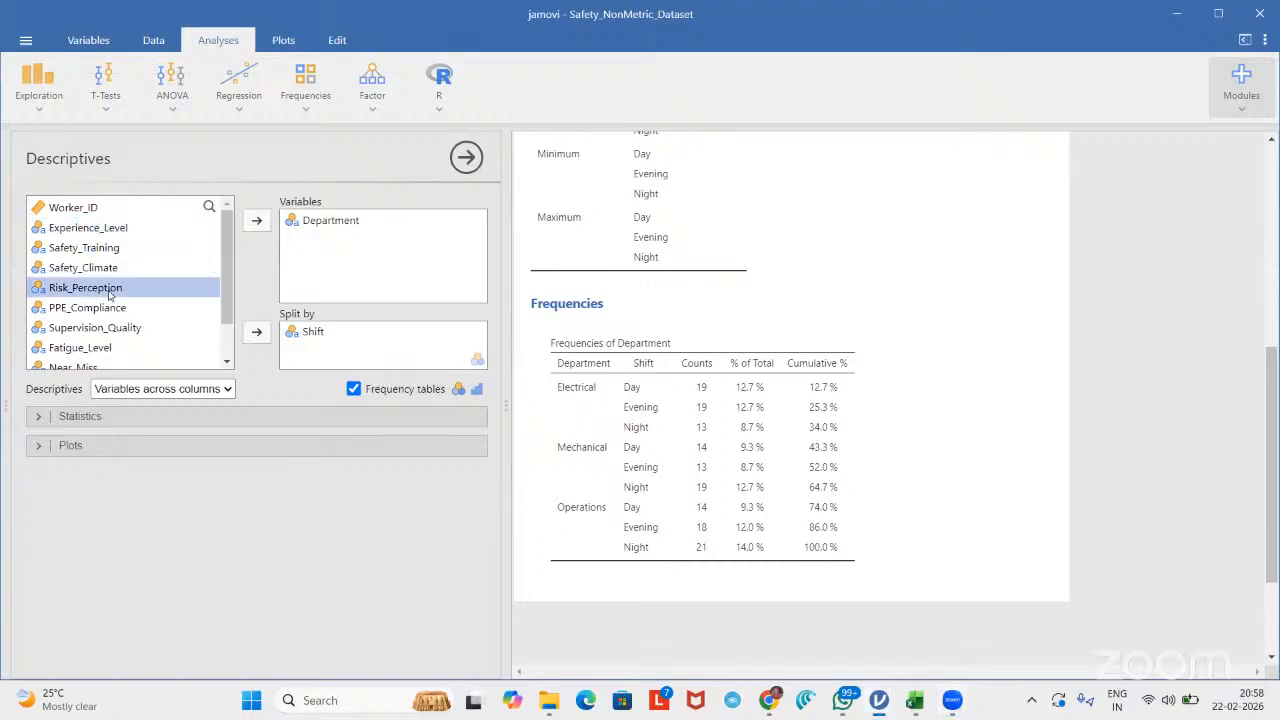
left_click(300, 333)
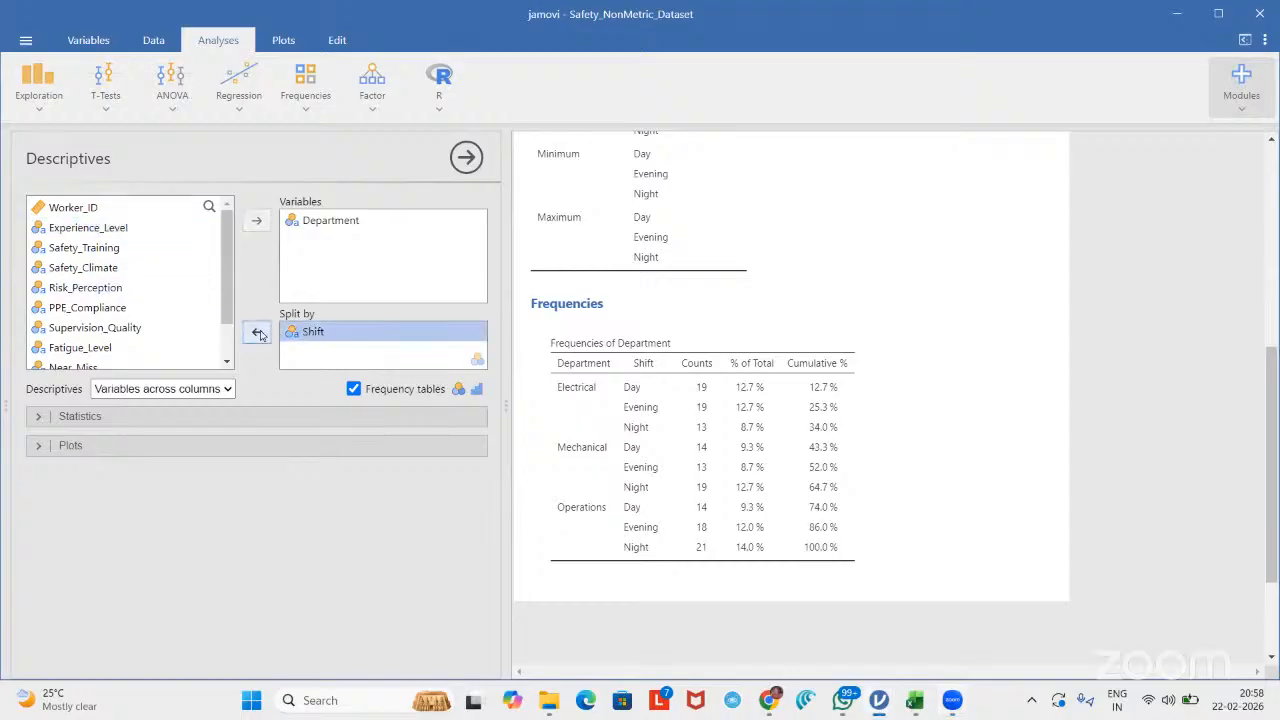
left_click(258, 334)
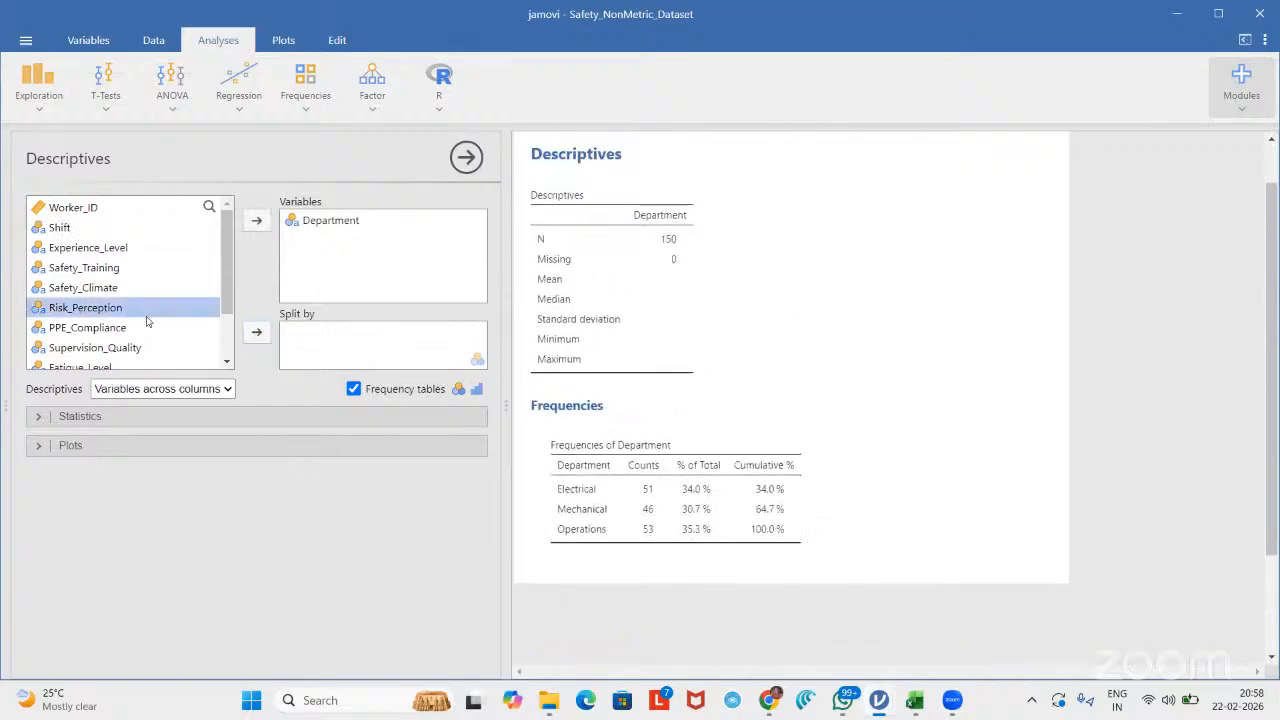
left_click(258, 334)
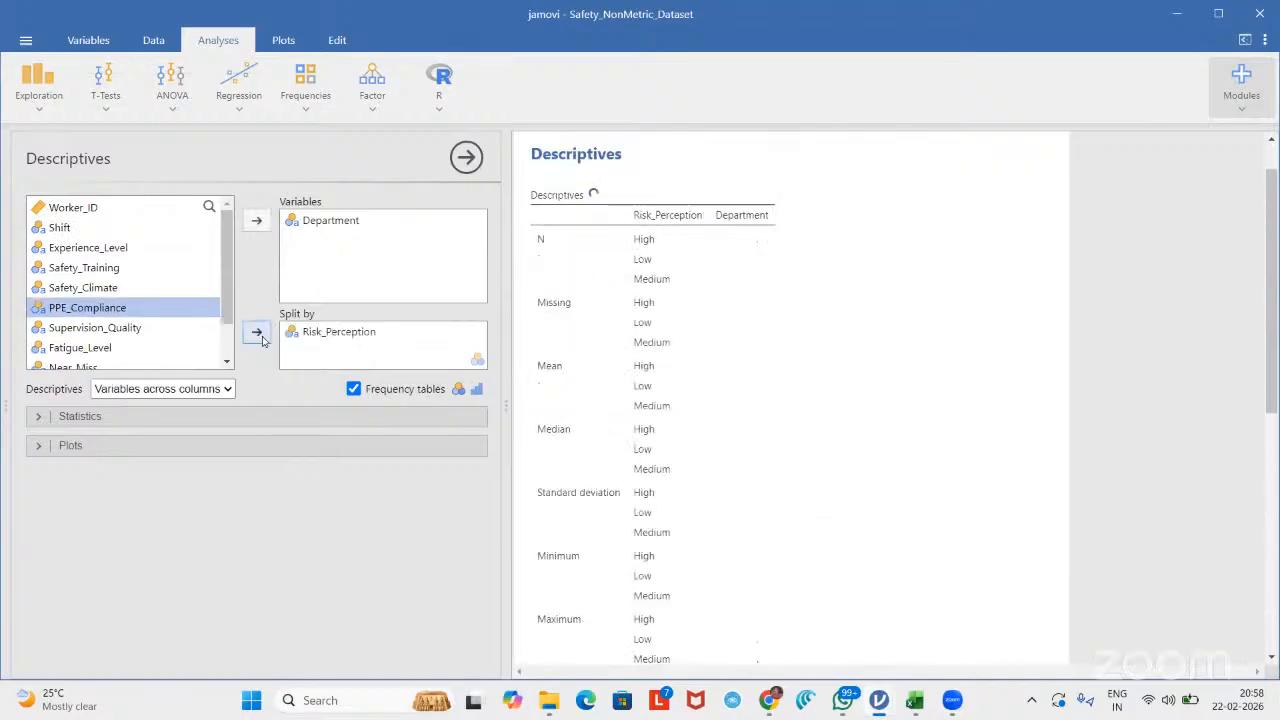
scroll(780, 529, "down", 4)
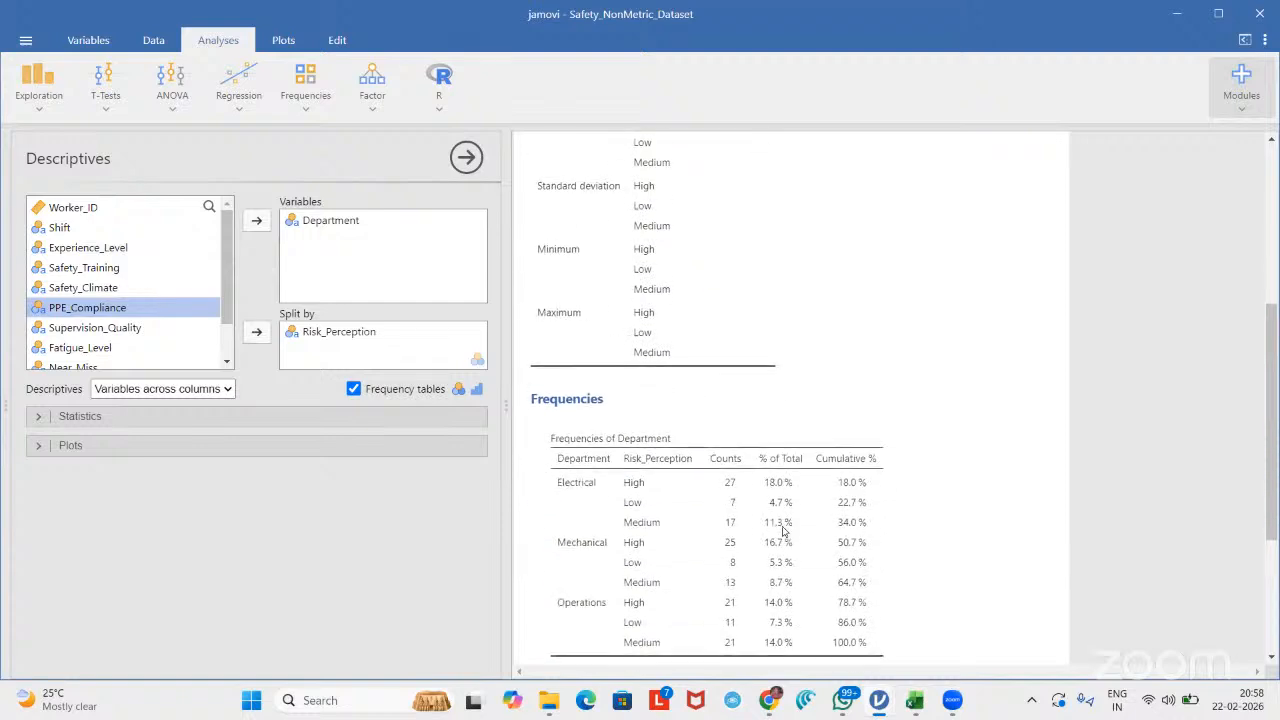
Try PPE_Compliance as an additional split variable, and clear both Risk_Perception and PPE_Compliance from the split
left_click(257, 332)
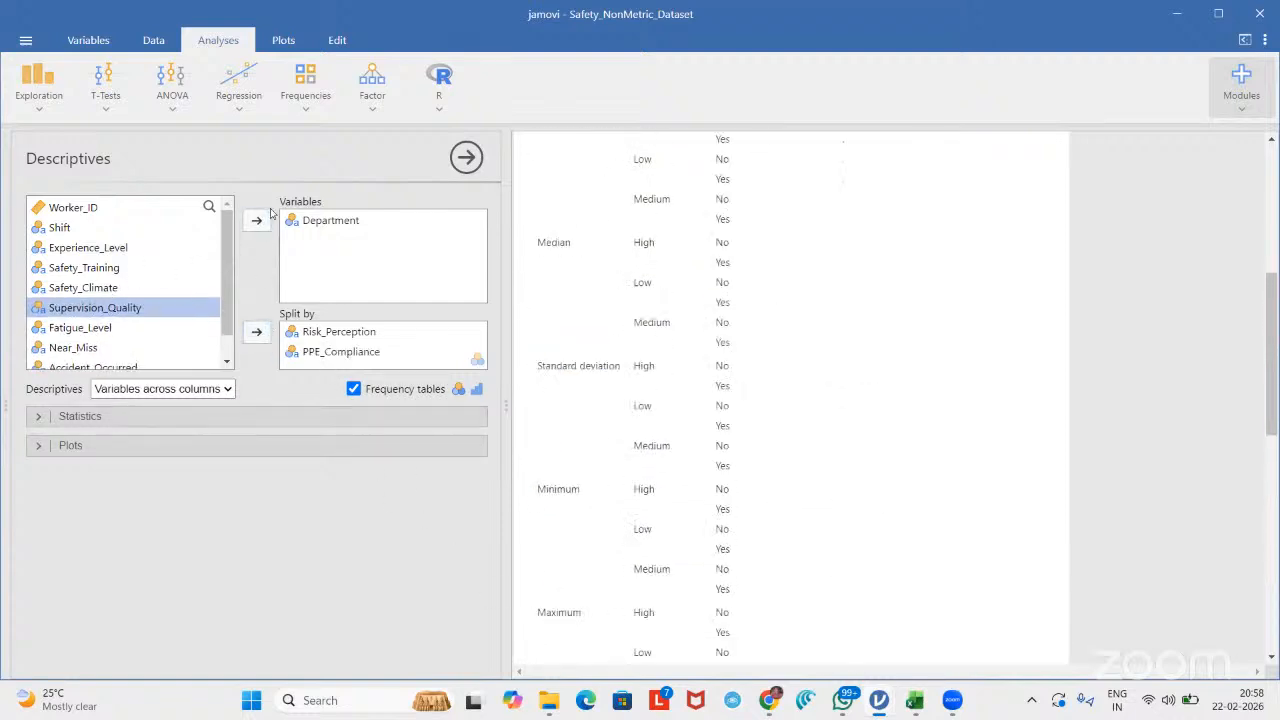
left_click(281, 332)
left_click(257, 332)
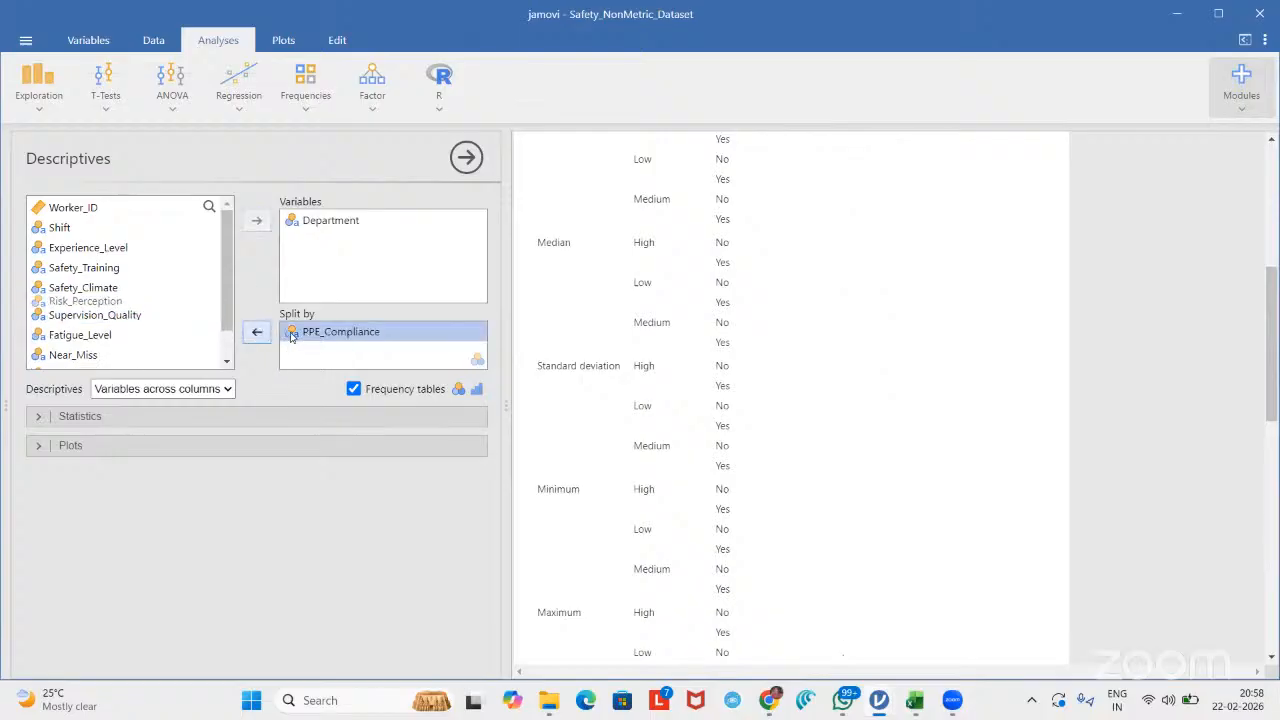
left_click(257, 332)
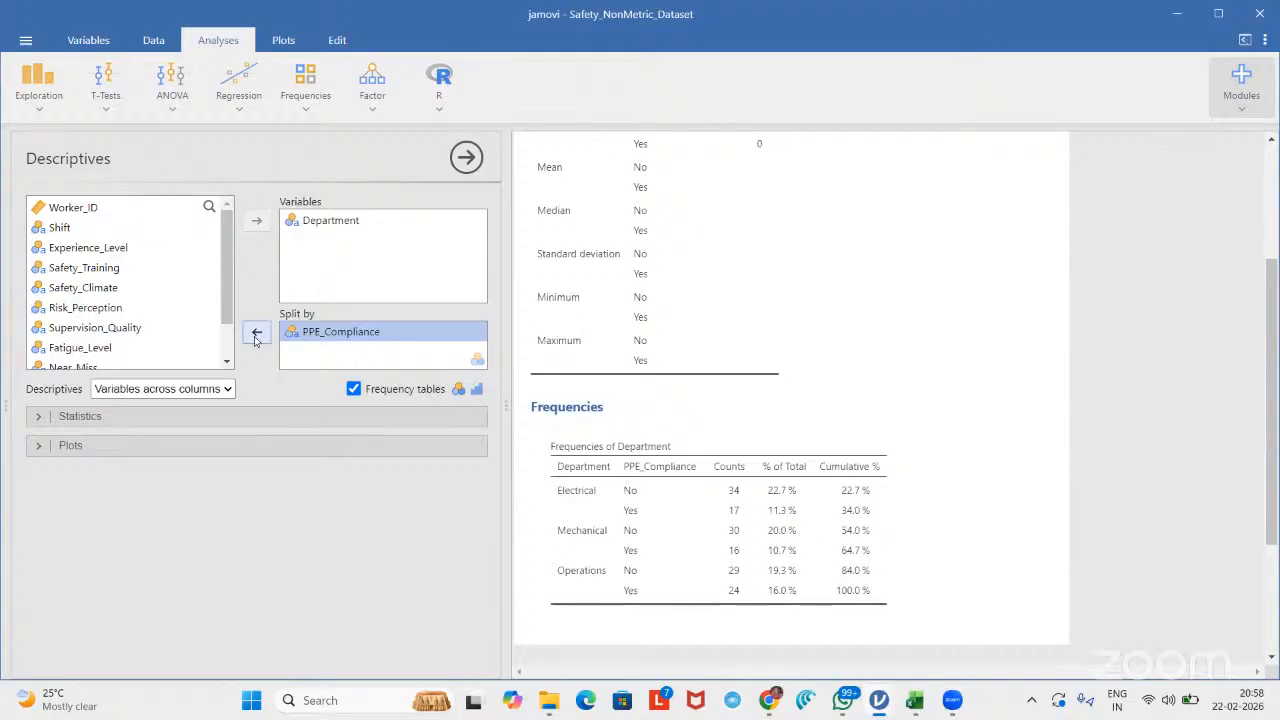
Add Risk_Perception to the analysed variables alongside Department and review their separate frequency tables
left_click(55, 310)
left_click(257, 221)
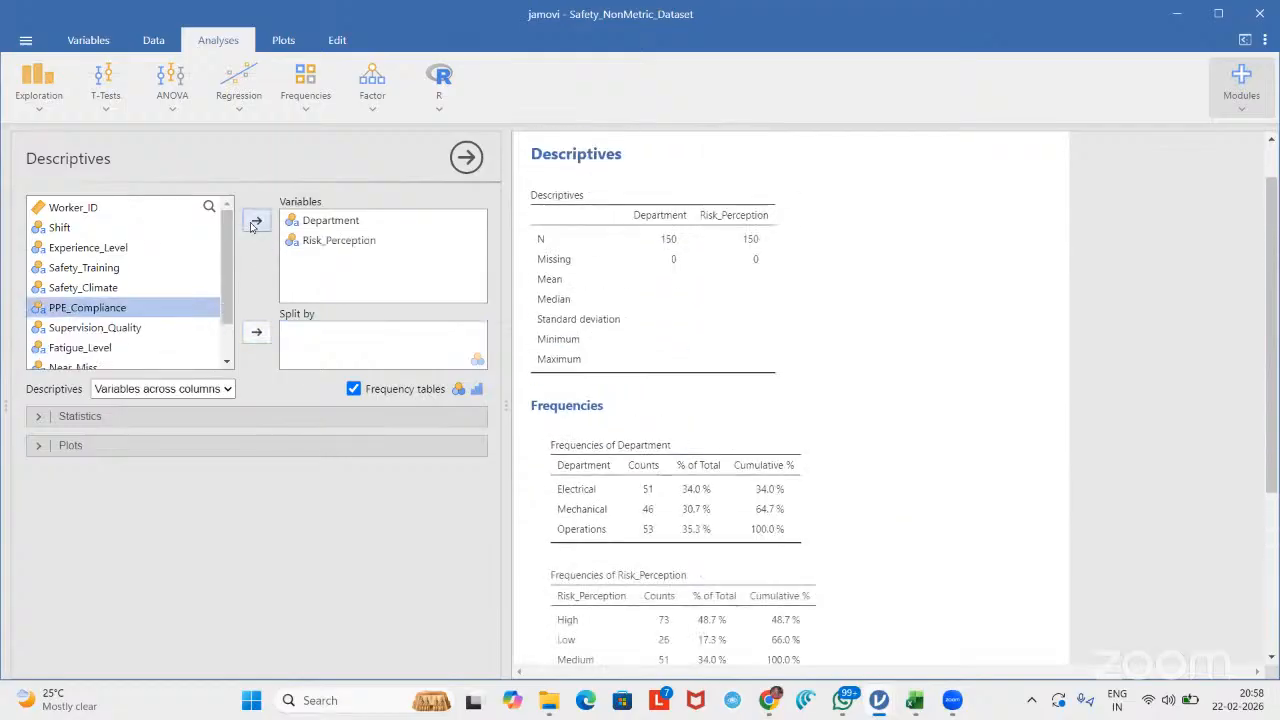
scroll(818, 497, "down", 2)
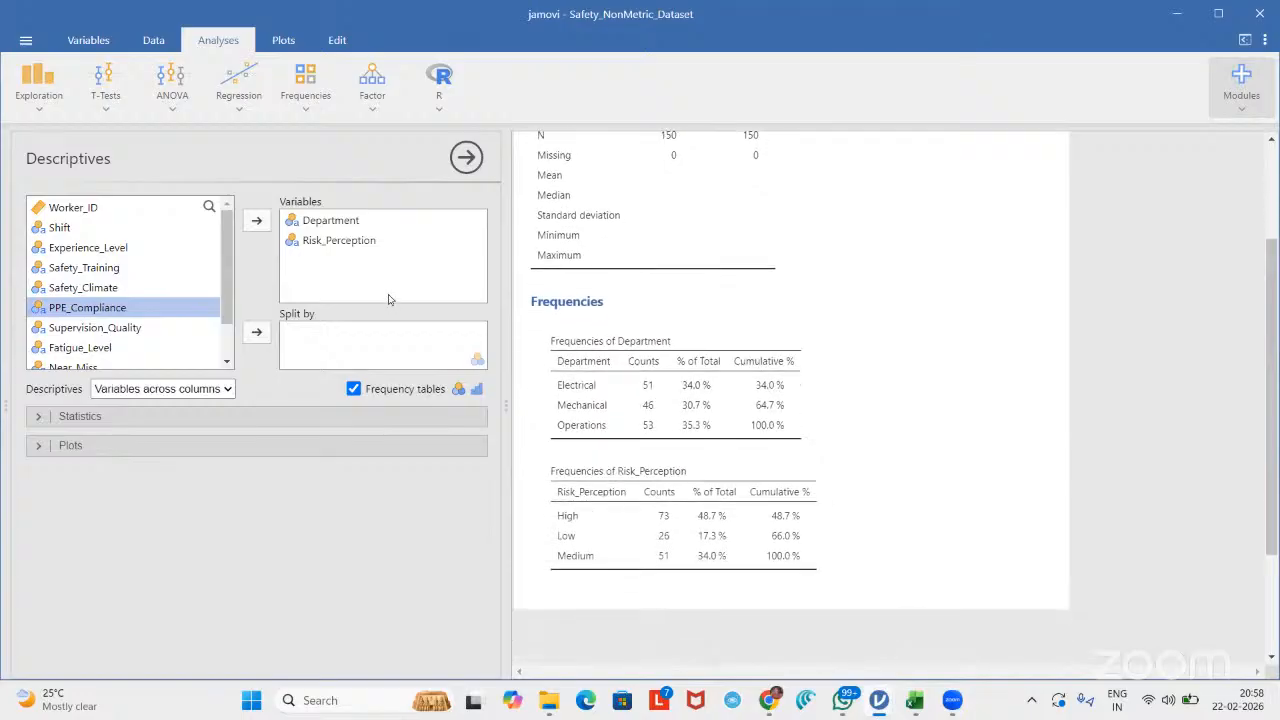
Move Department from the analysed variables to the split and review the Risk_Perception frequencies by department
left_click(340, 228)
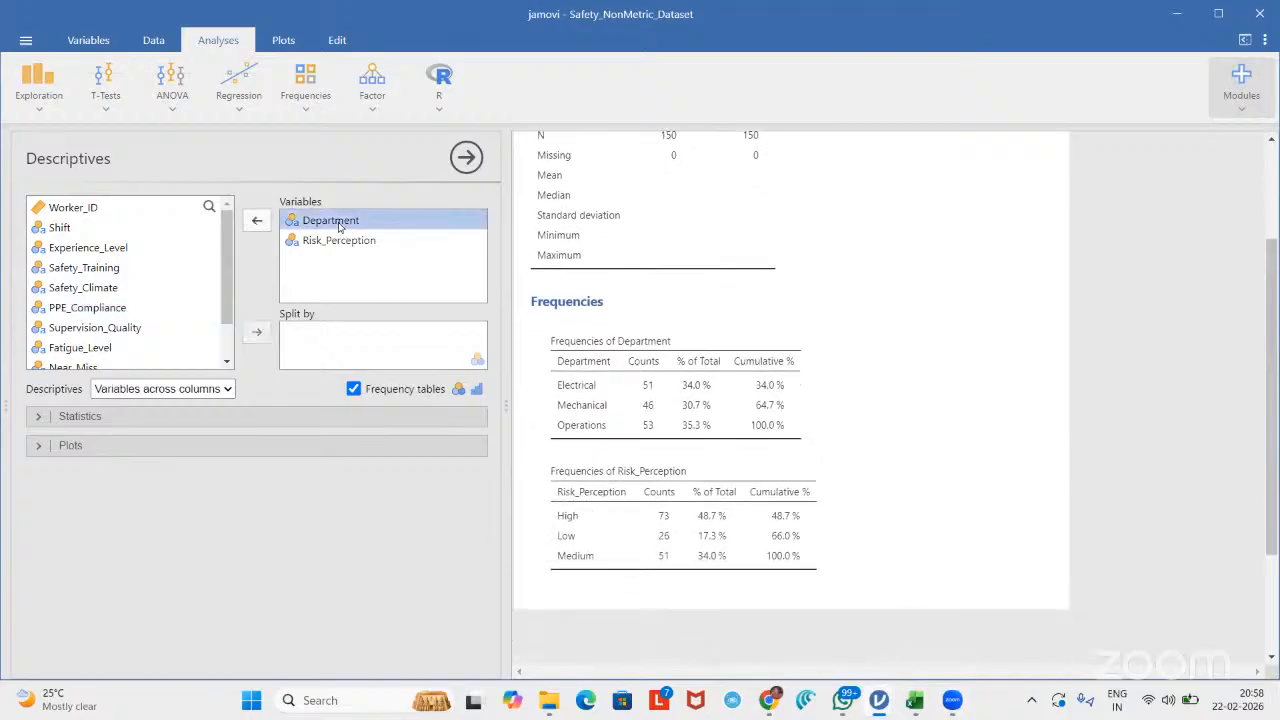
left_click(258, 223)
left_click(134, 228)
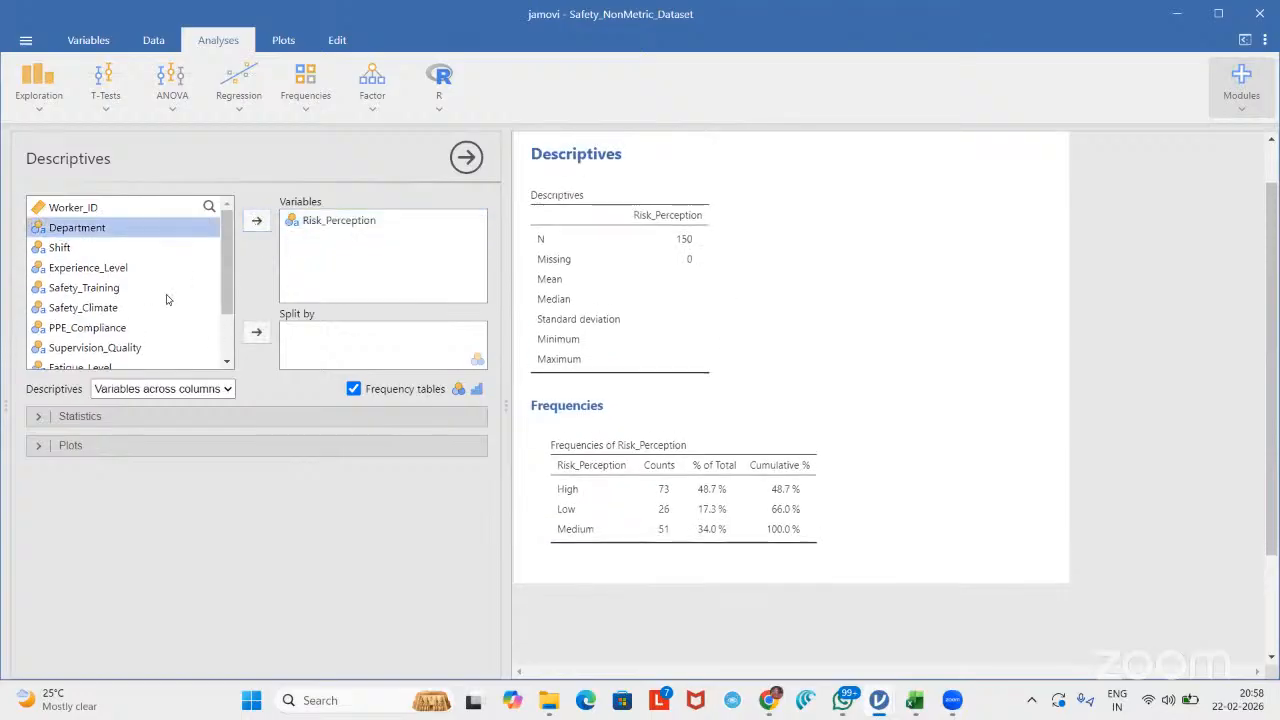
left_click(264, 334)
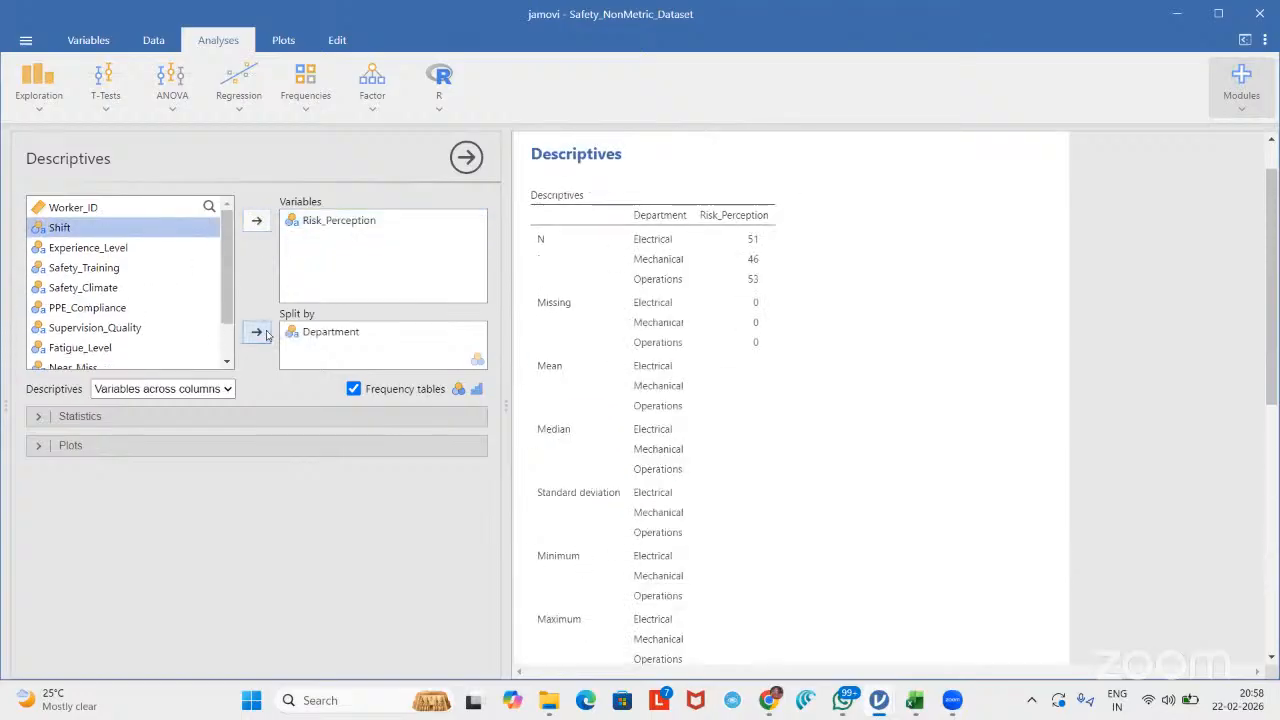
scroll(790, 540, "down", 3)
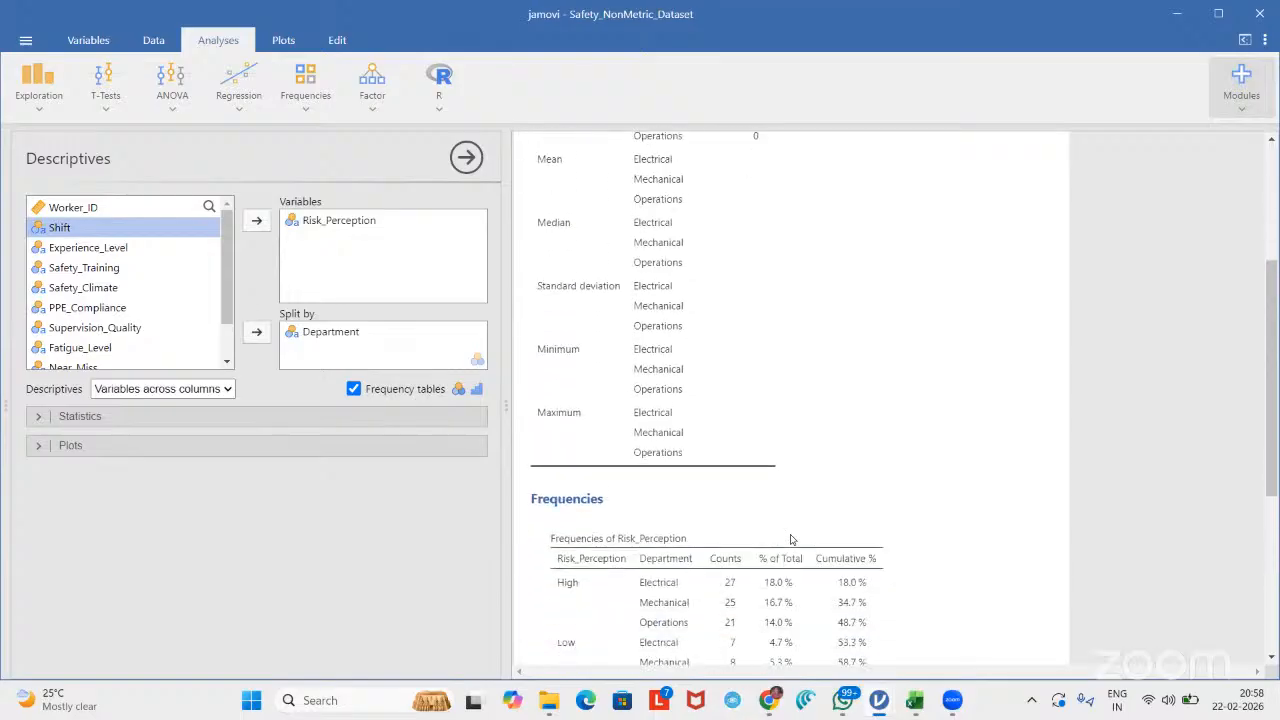
scroll(790, 540, "down", 3)
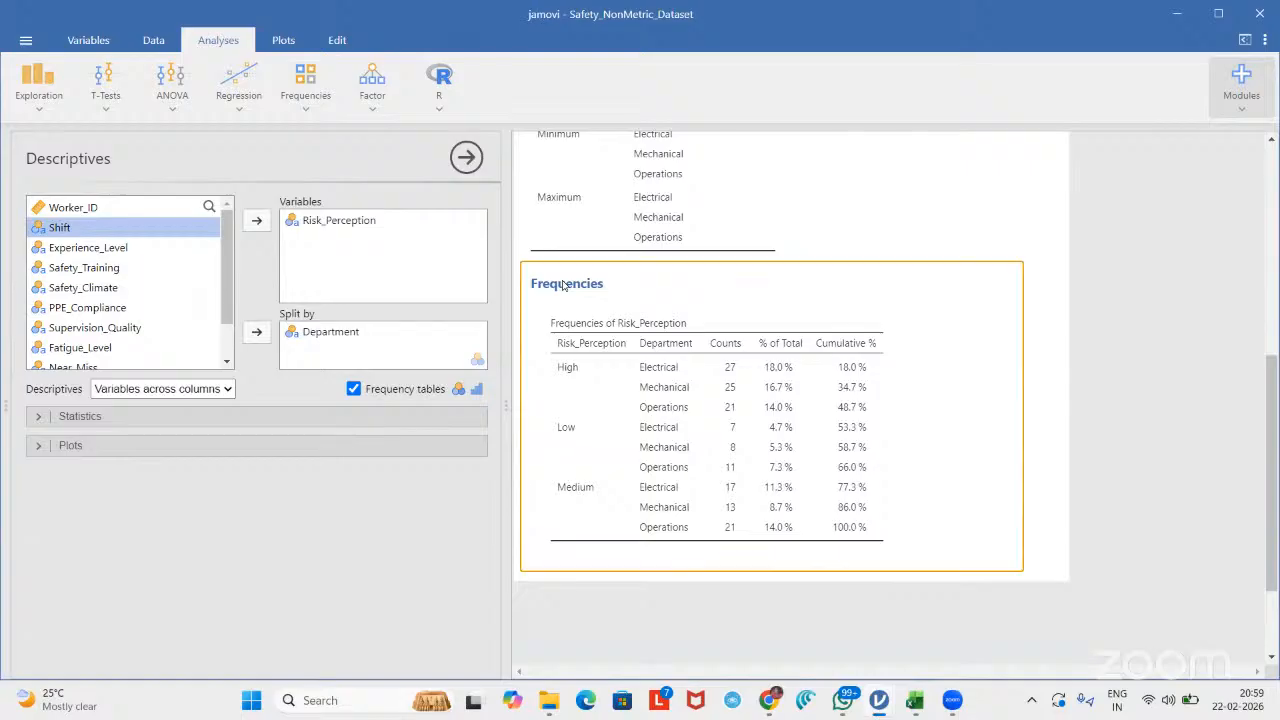
Create an independent-samples contingency table with Risk_Perception as rows and Department as columns, and review its χ² test
left_click(306, 91)
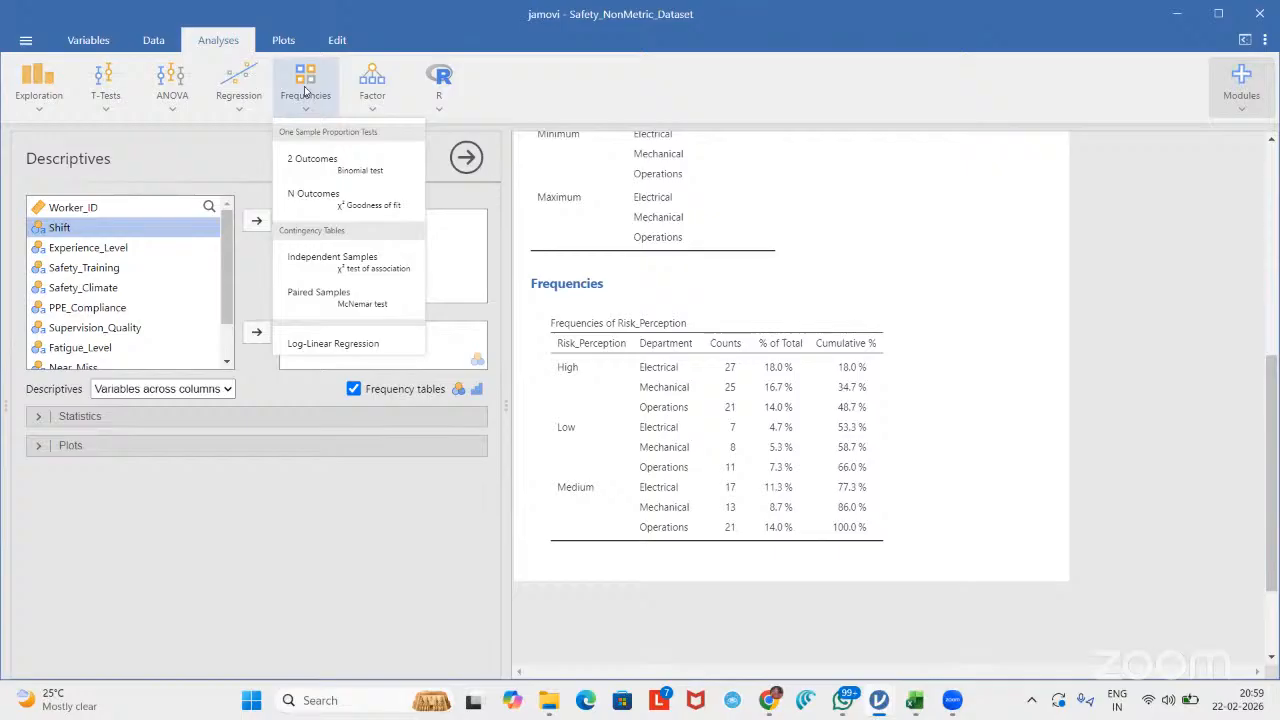
left_click(364, 262)
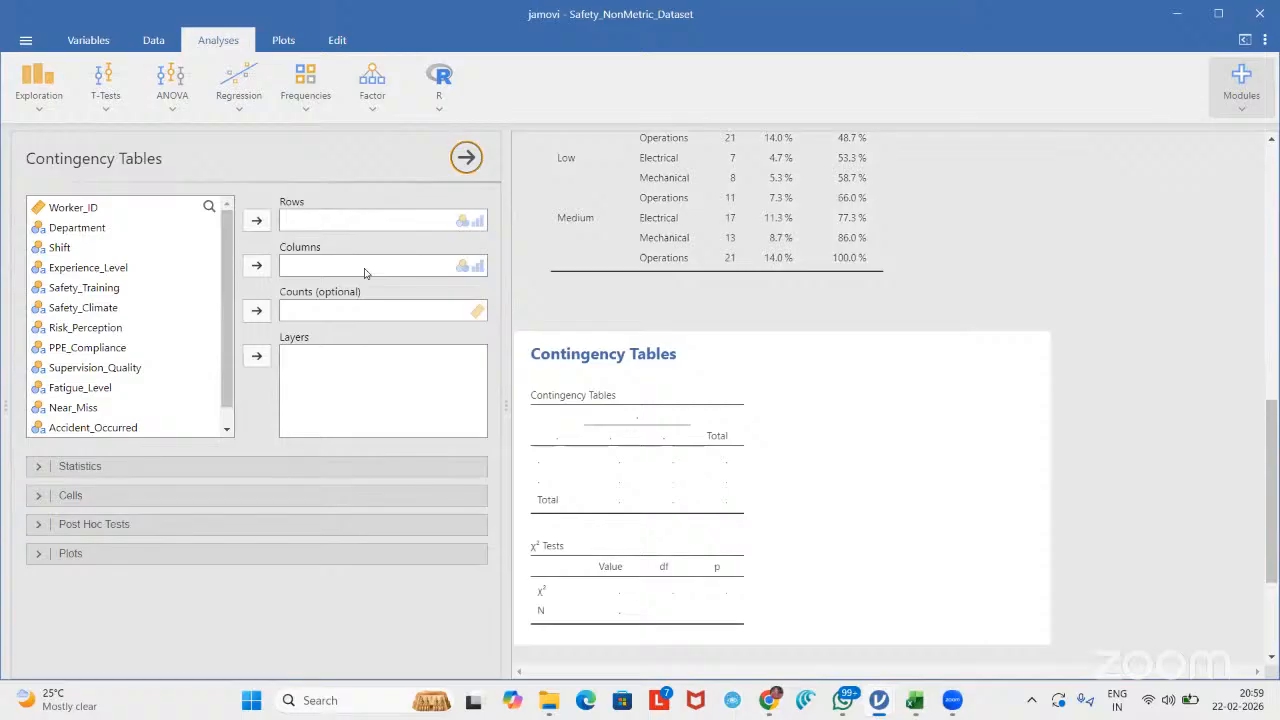
scroll(662, 487, "down", 1)
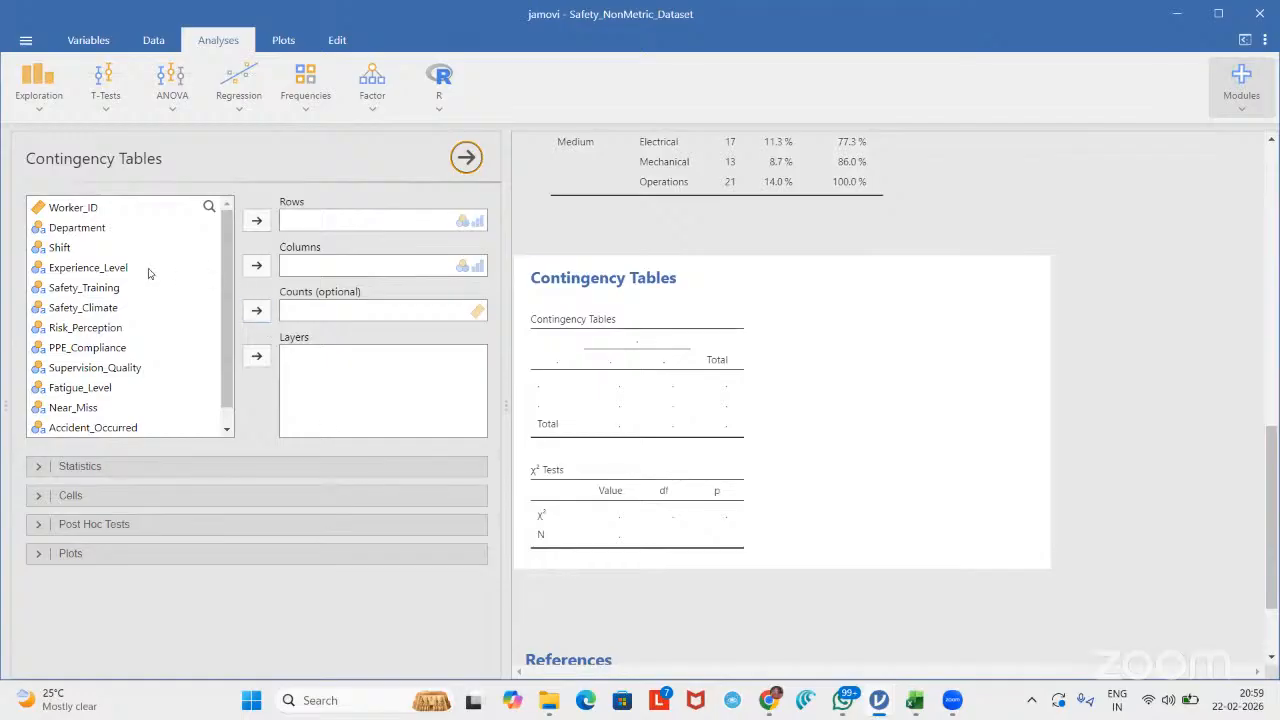
left_click(97, 328)
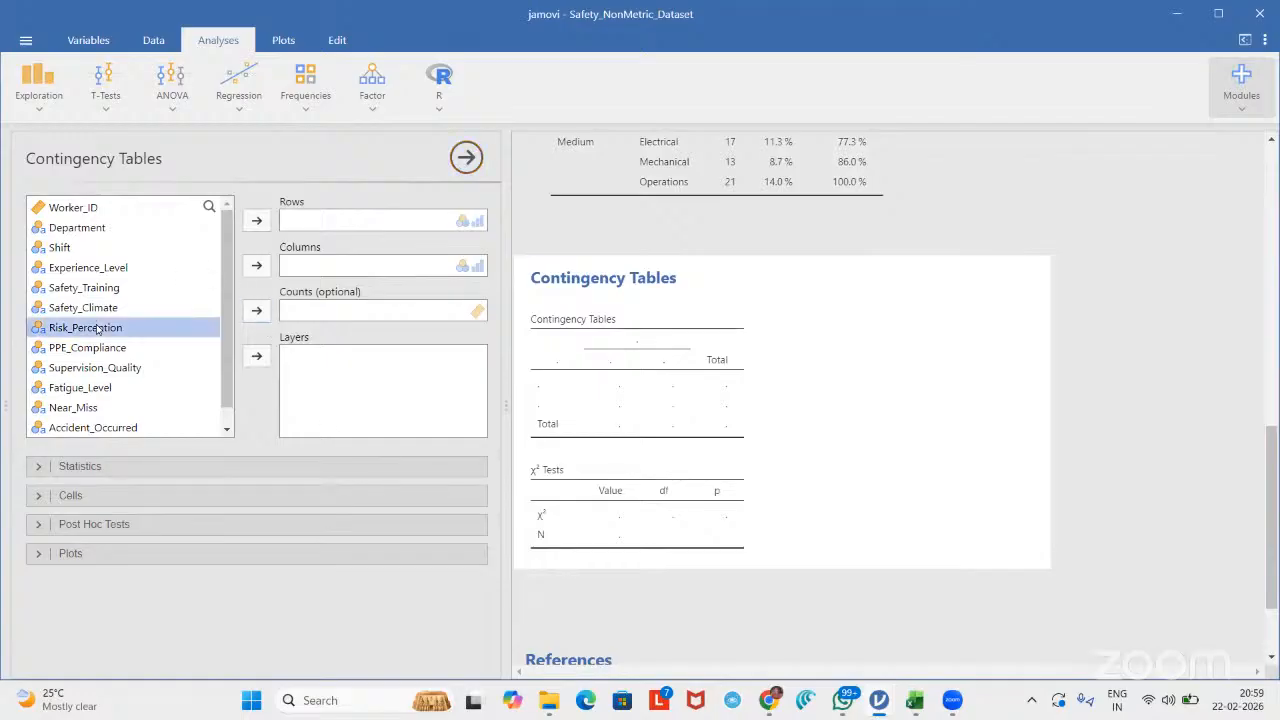
left_click(256, 220)
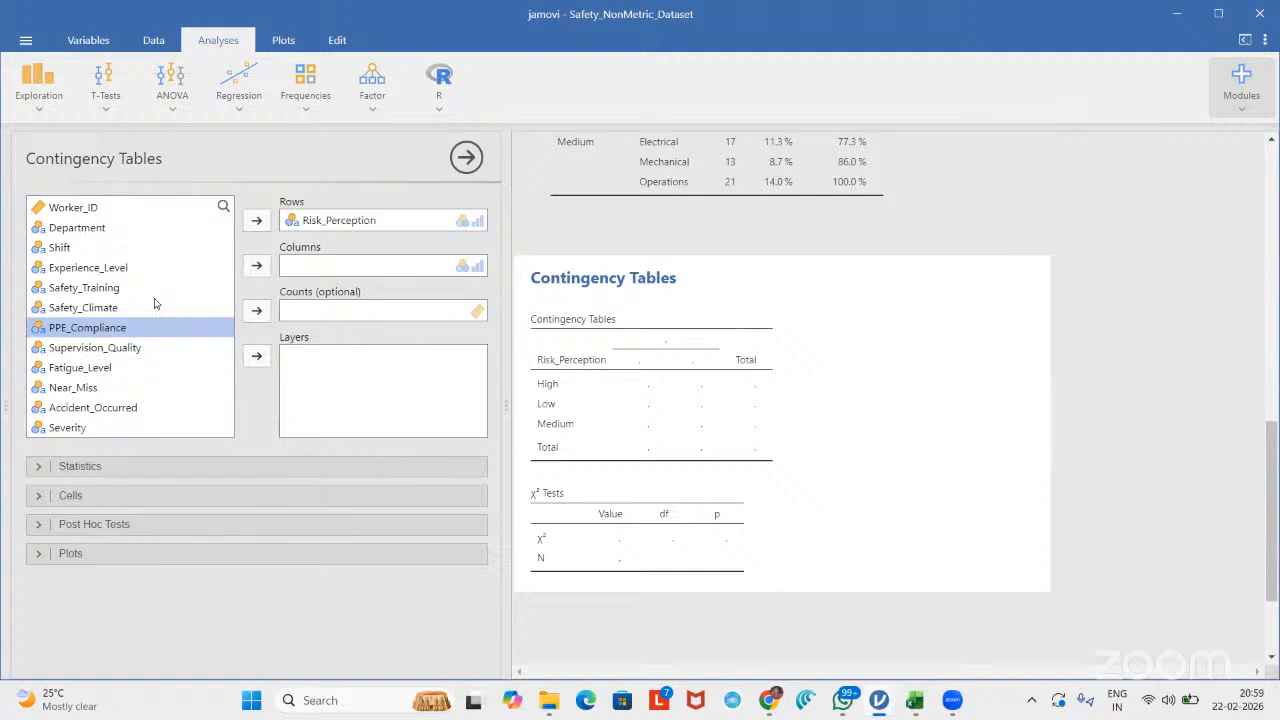
left_click(93, 229)
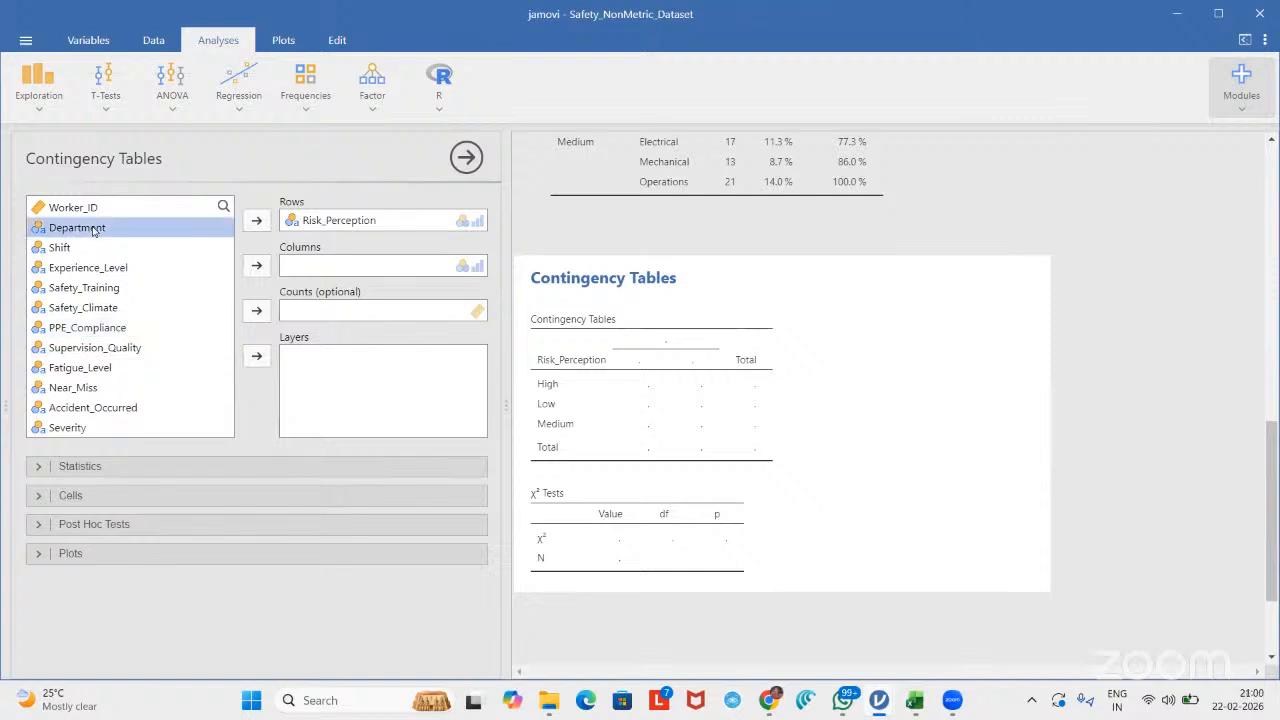
left_click(257, 266)
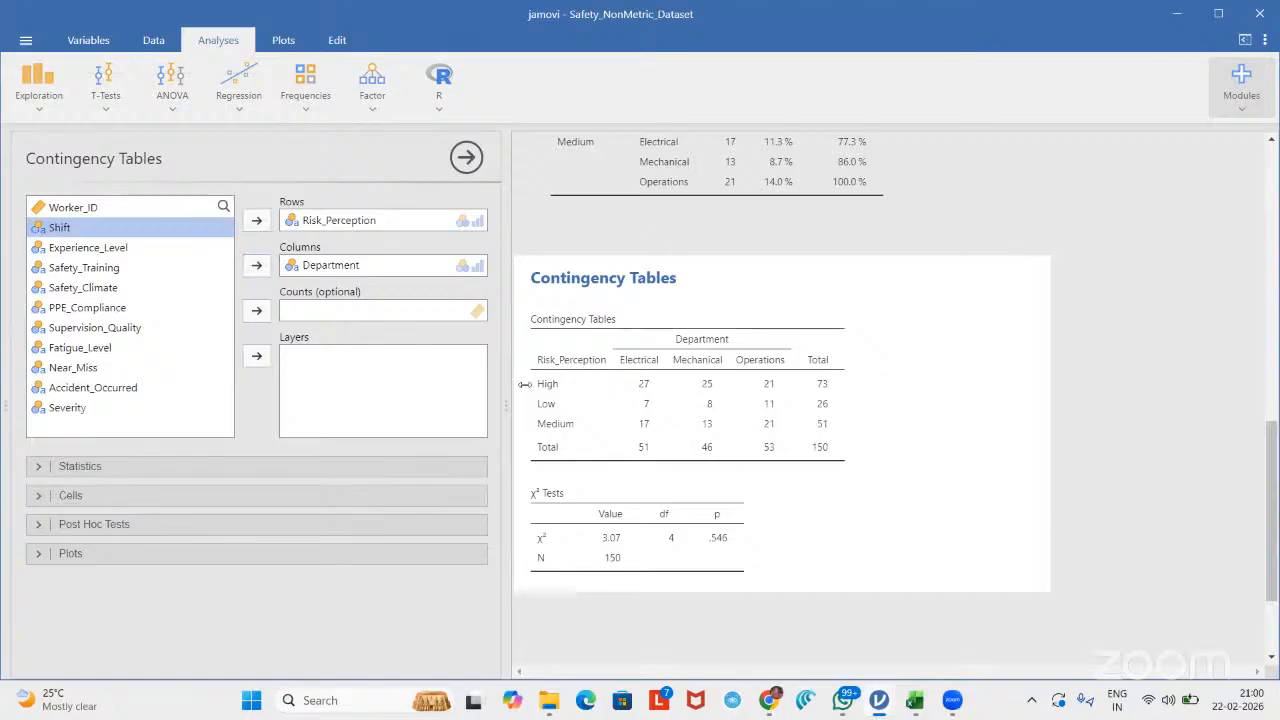
scroll(878, 540, "down", 1)
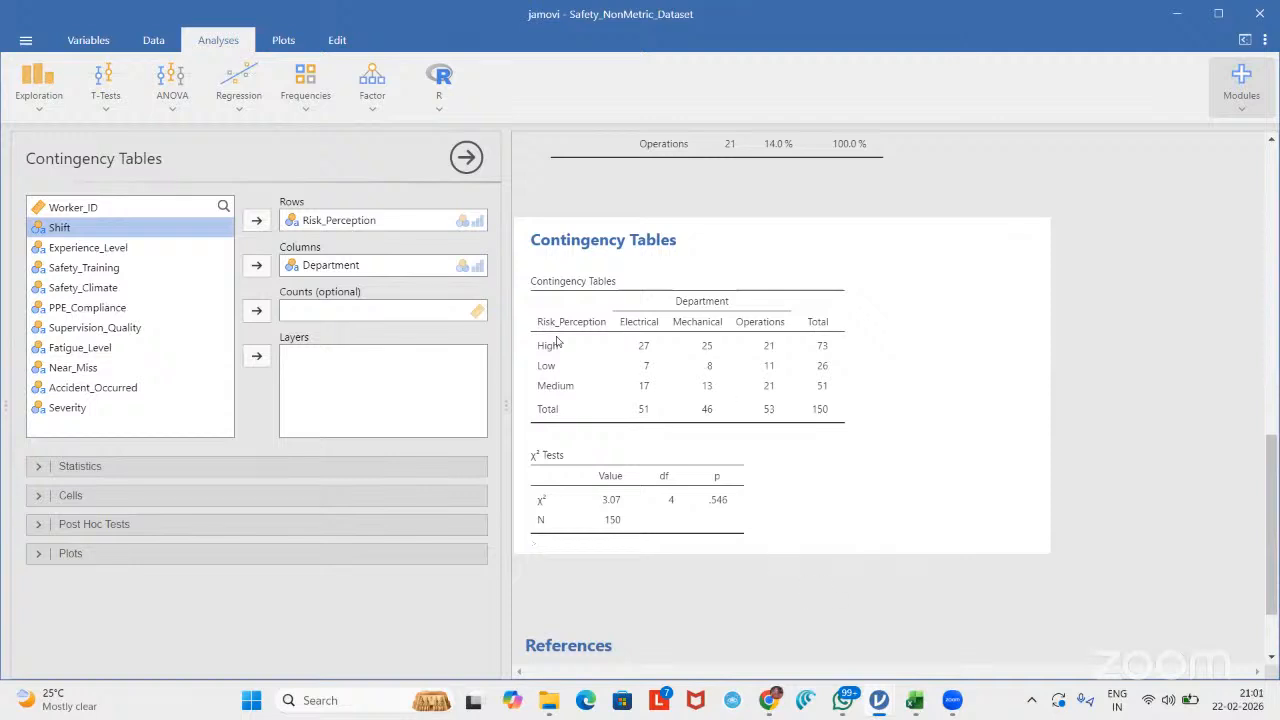
Add Shift as a layer of the contingency table and review the counts and χ² tests for each shift
left_click(264, 365)
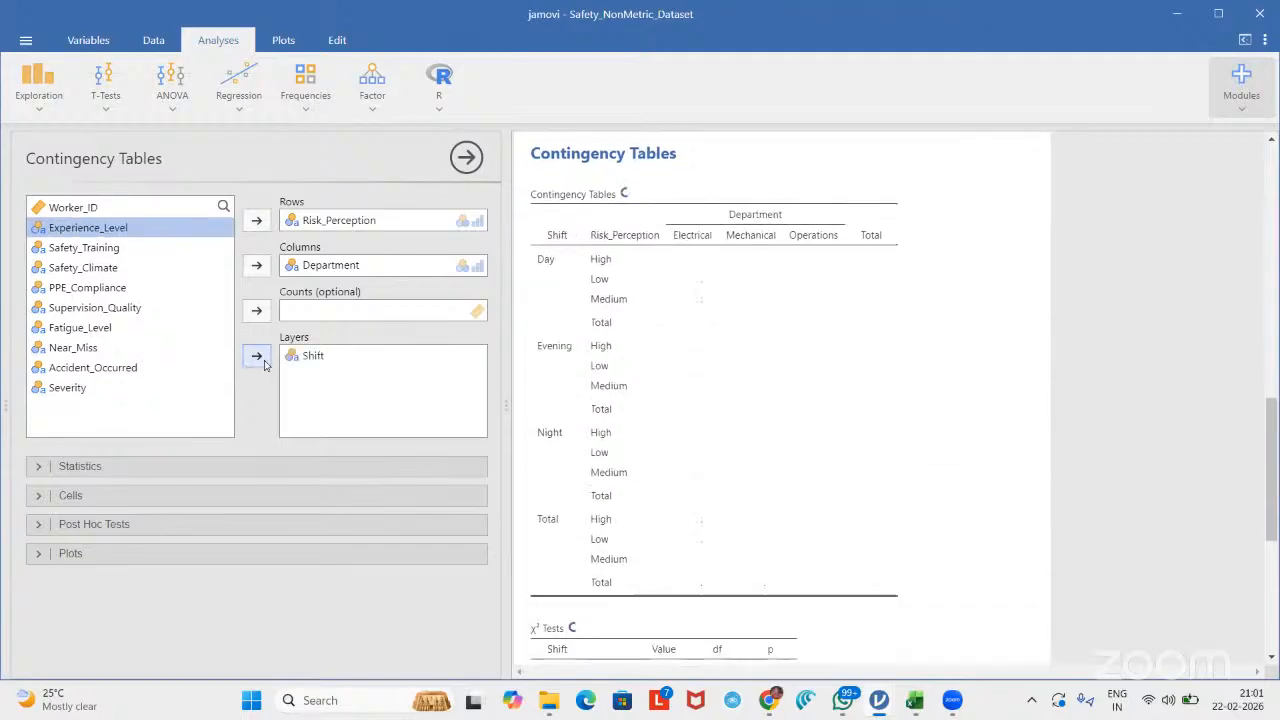
scroll(863, 471, "down", 1)
scroll(863, 471, "down", 1)
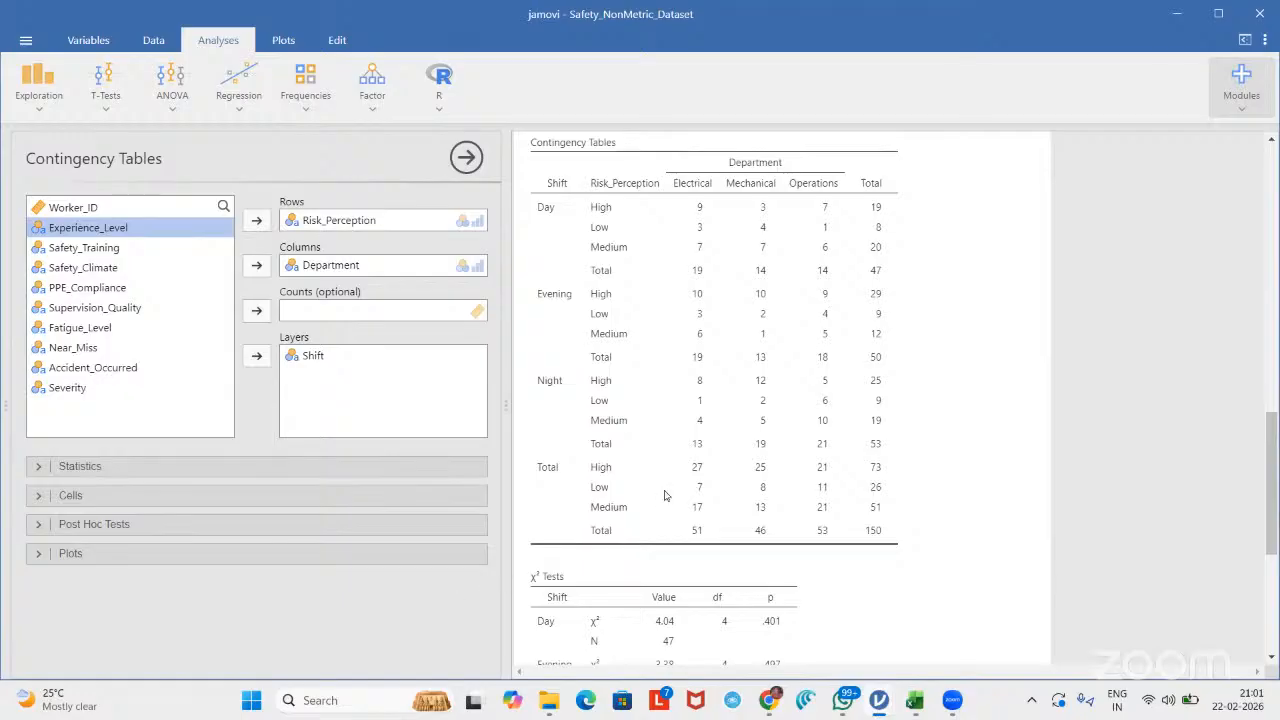
scroll(665, 495, "down", 5)
scroll(665, 495, "down", 1)
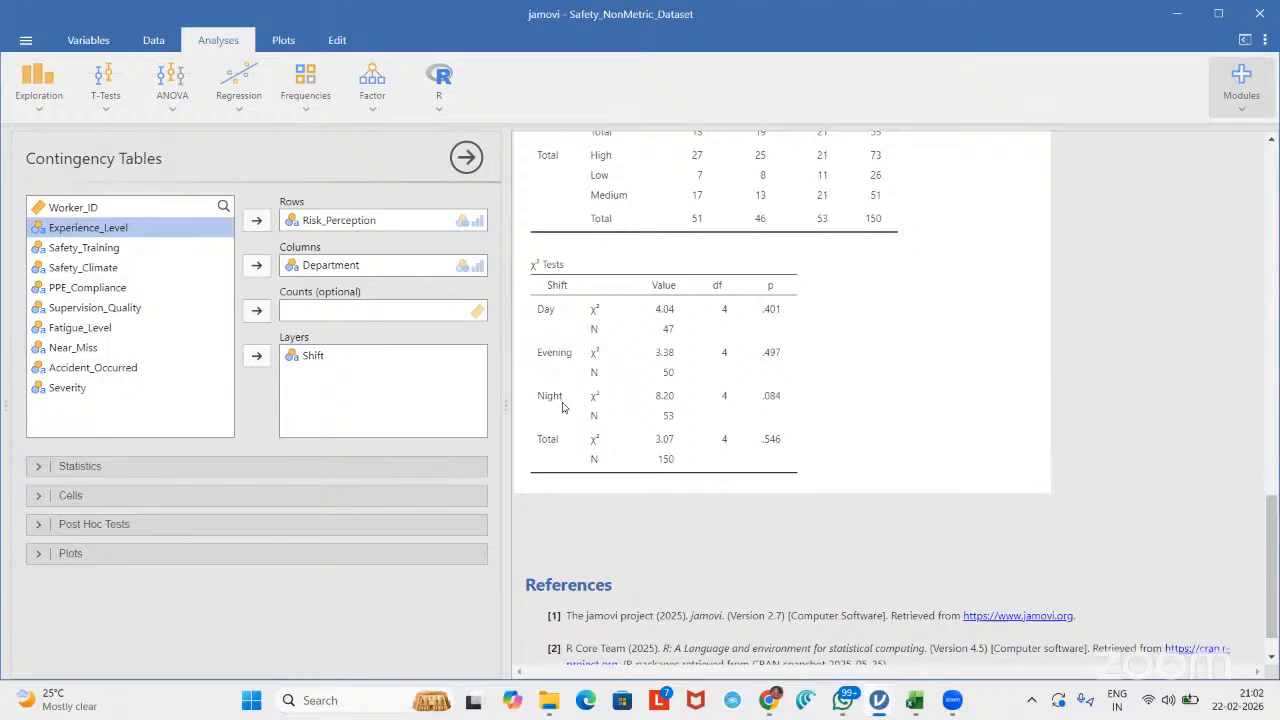
Enable a bar plot for the contingency table of Risk_Perception by Department
left_click(114, 552)
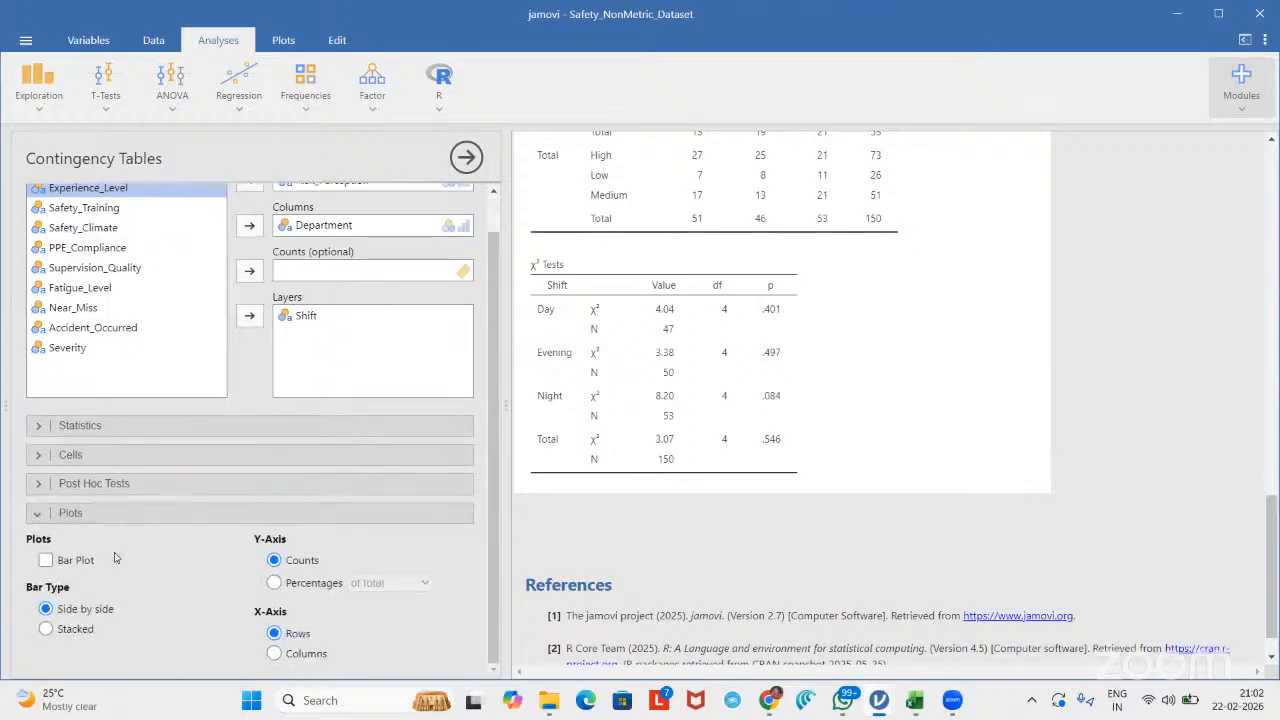
left_click(46, 561)
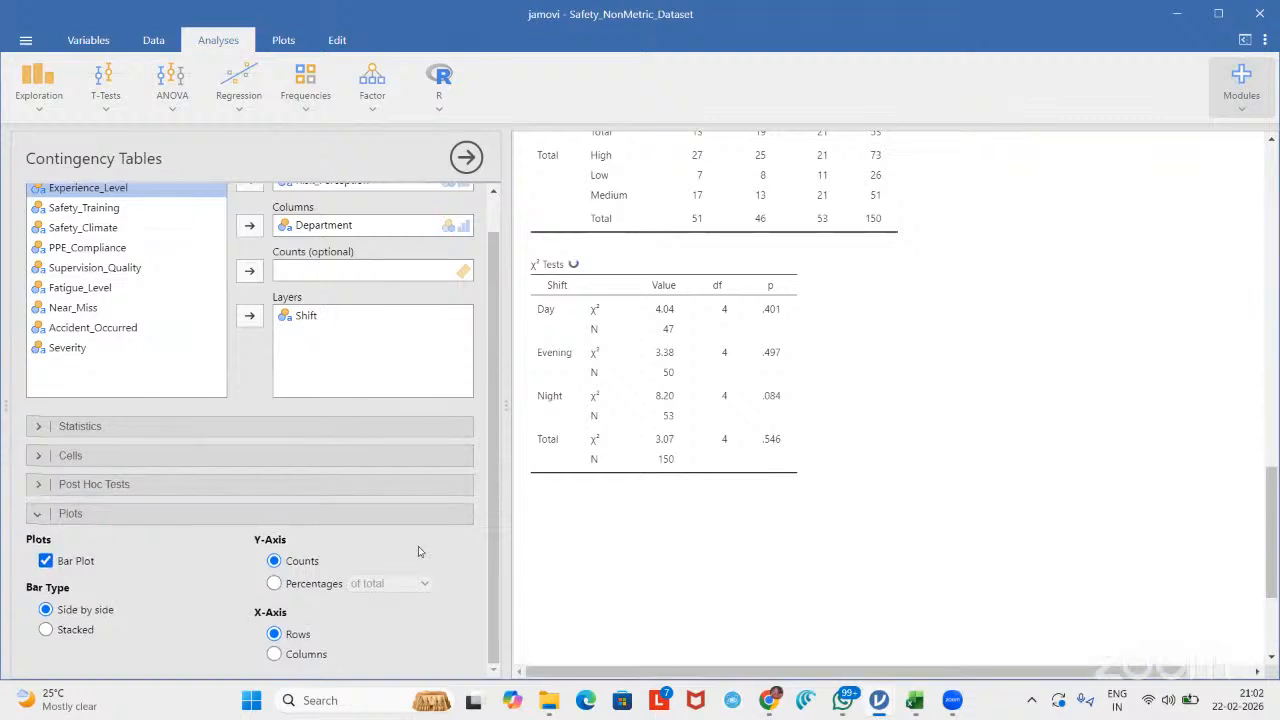